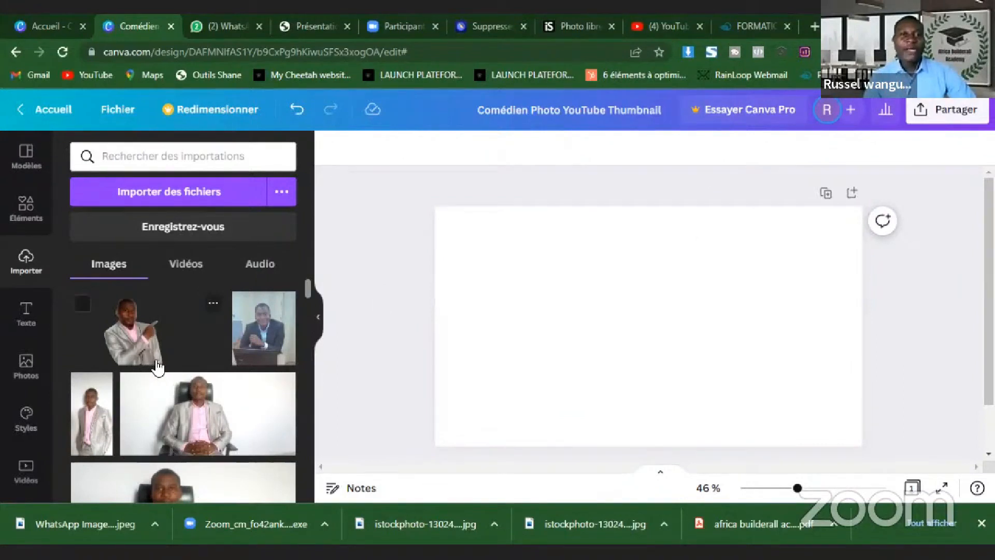
pyautogui.scroll(-2, 20, 158)
pyautogui.scroll(-2, 21, 159)
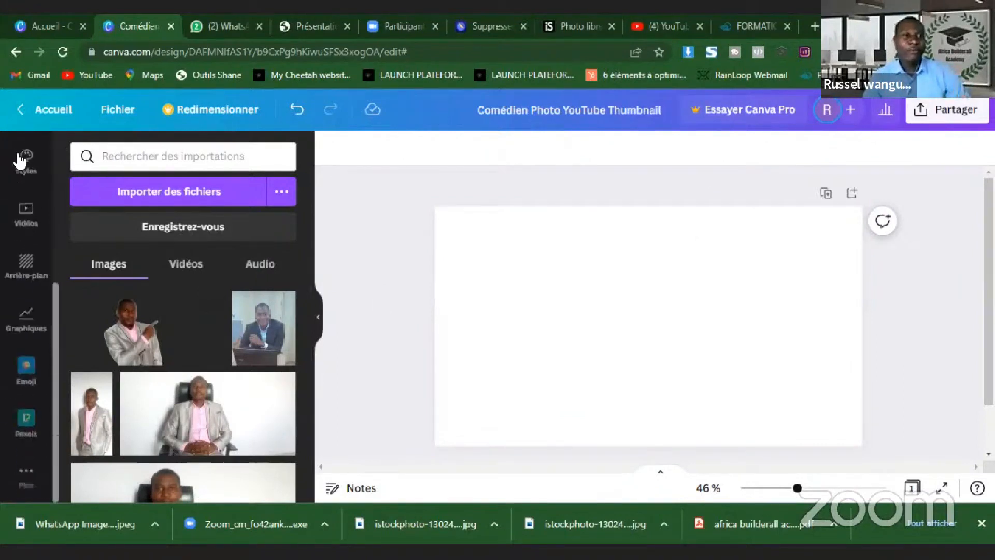
pyautogui.scroll(5, 22, 189)
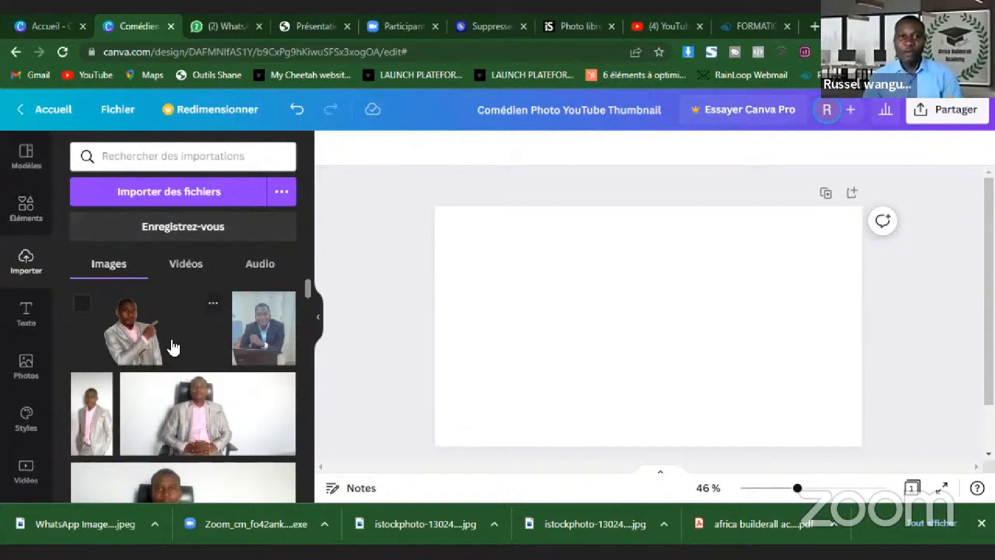
# Try the uploaded cut-out of the pointing man on the blank page, reposition and enlarge it, and delete it.
pyautogui.click(145, 342)
pyautogui.moveTo(695, 318); pyautogui.dragTo(638, 351)
pyautogui.moveTo(709, 306); pyautogui.dragTo(731, 223)
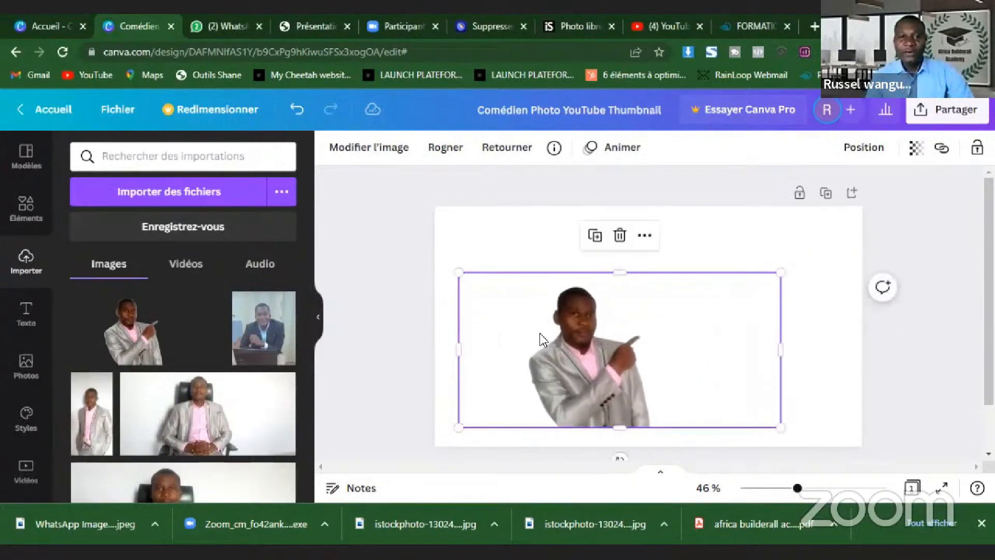
pyautogui.press('Delete')
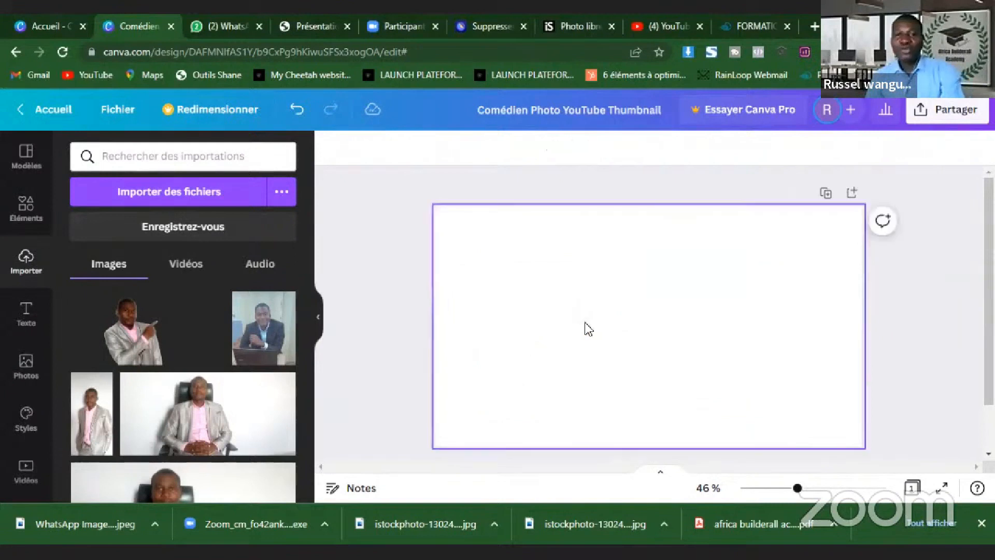
# Place and enlarge the uploaded photo of the man with the laptop, open its image editing options, and delete it.
pyautogui.click(287, 332)
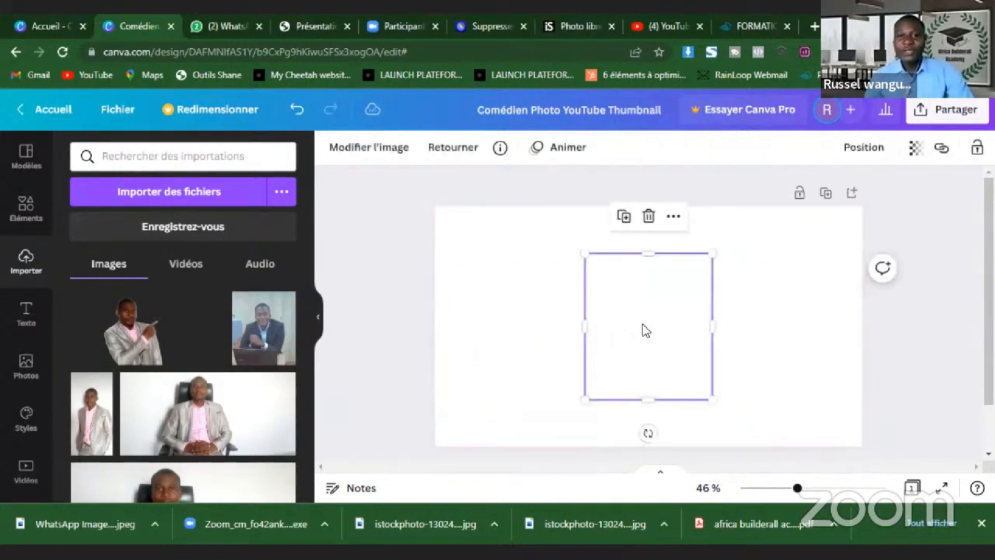
pyautogui.moveTo(636, 279); pyautogui.dragTo(680, 232)
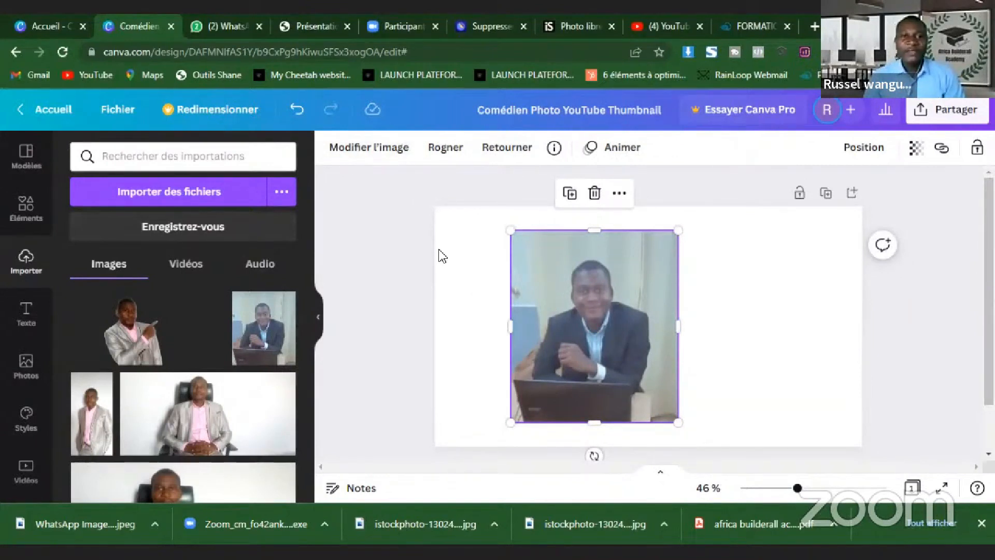
pyautogui.click(390, 151)
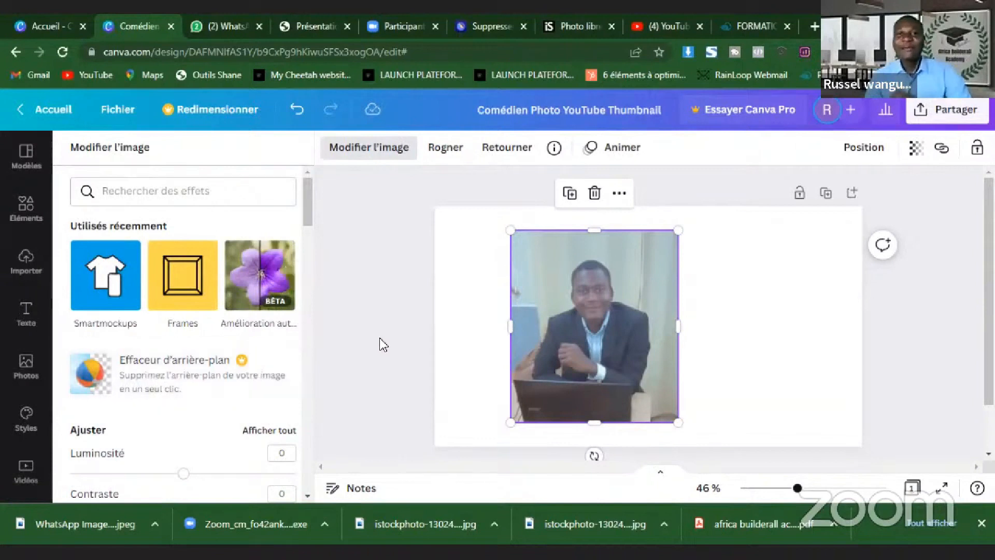
pyautogui.press('Delete')
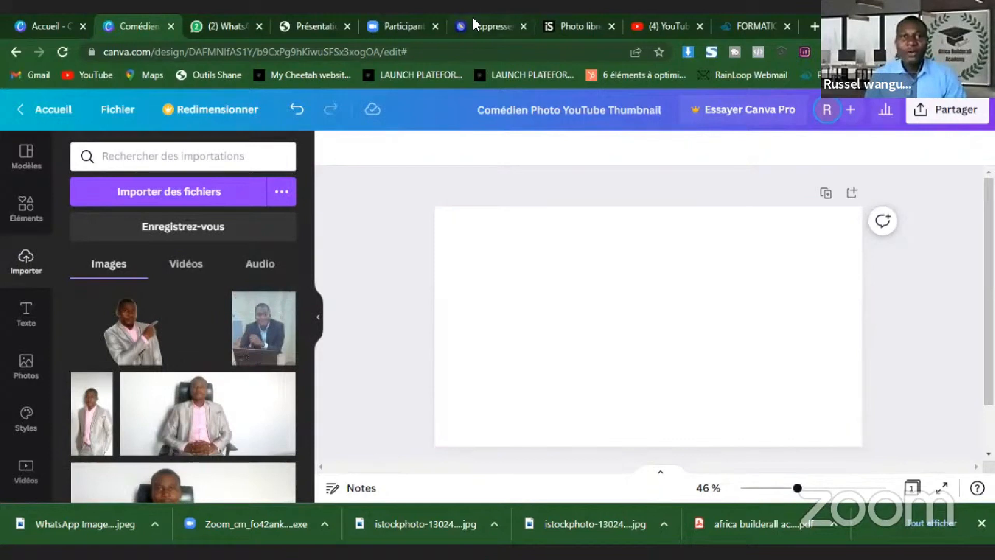
# Switch to the Wondershare Pixcut site and examine its background removal instructions and the PixCut family of tools.
pyautogui.click(486, 24)
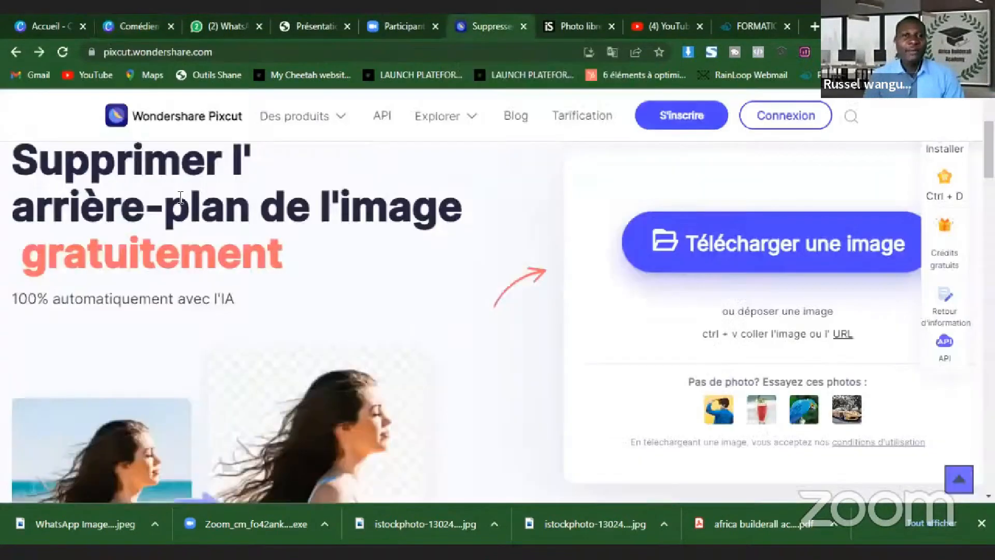
pyautogui.scroll(3, 384, 245)
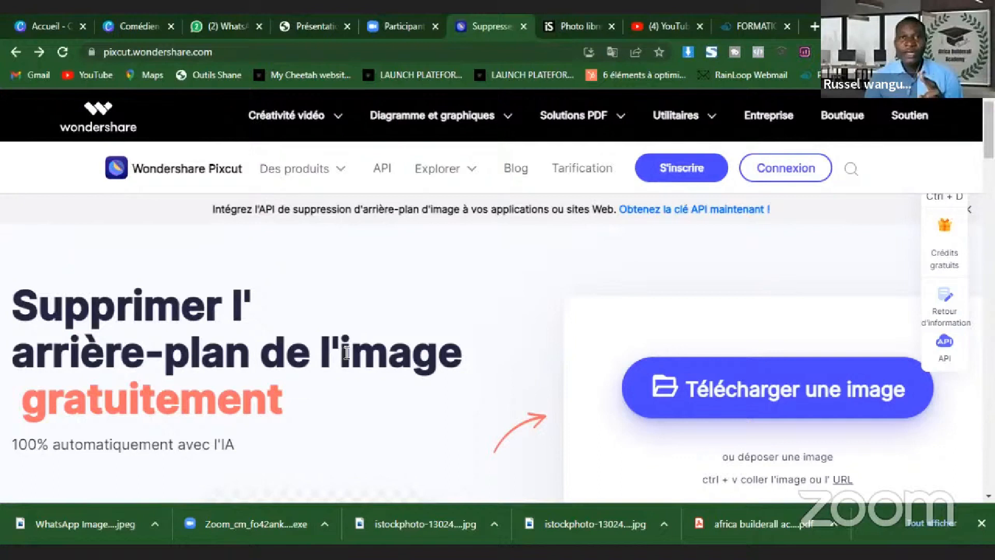
pyautogui.scroll(-5, 345, 358)
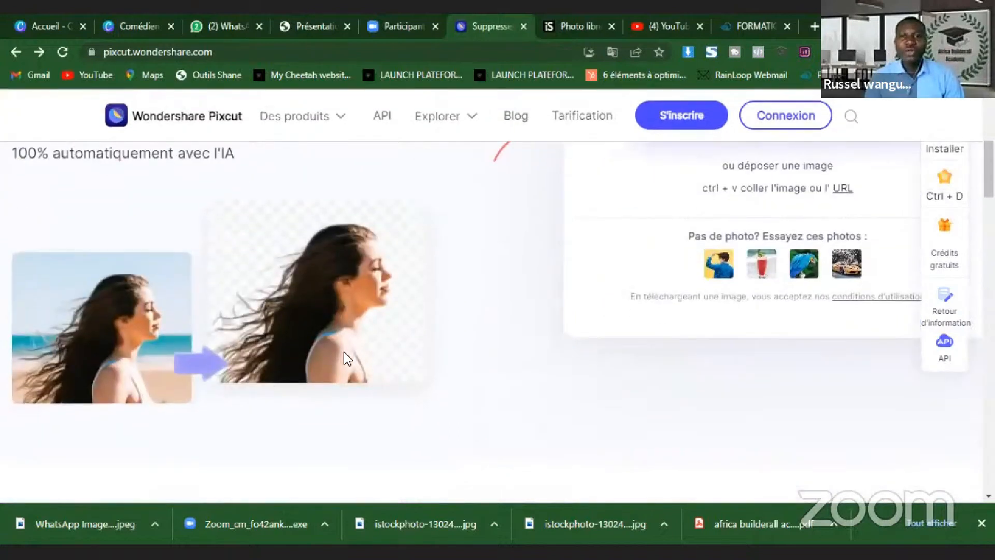
pyautogui.scroll(4, 347, 359)
pyautogui.scroll(1, 348, 359)
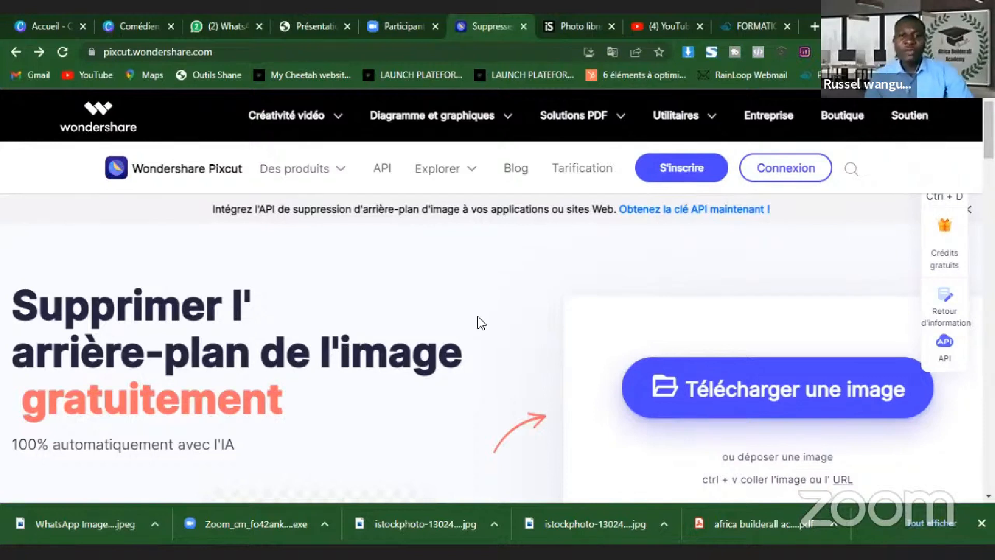
pyautogui.scroll(-6, 477, 322)
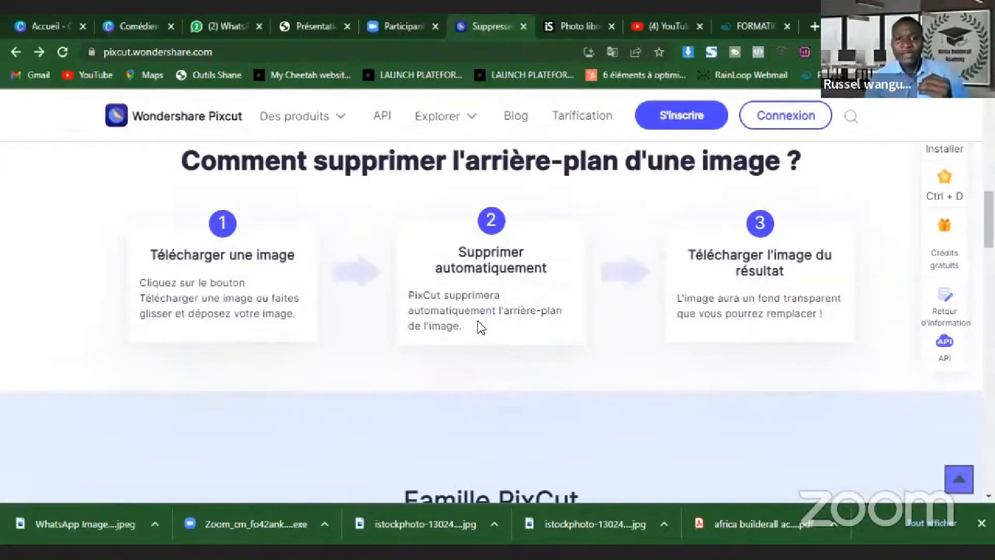
pyautogui.scroll(-9, 481, 326)
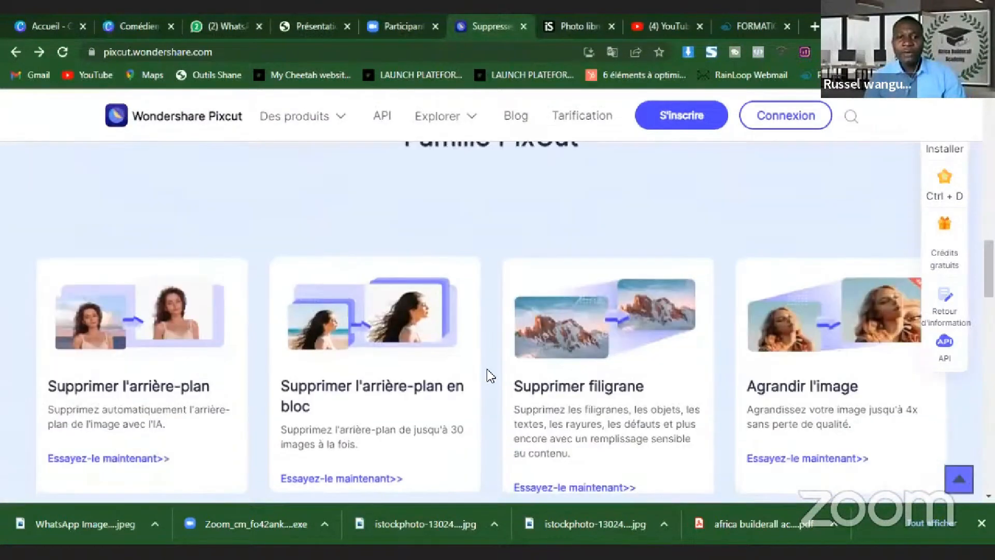
pyautogui.scroll(1, 552, 285)
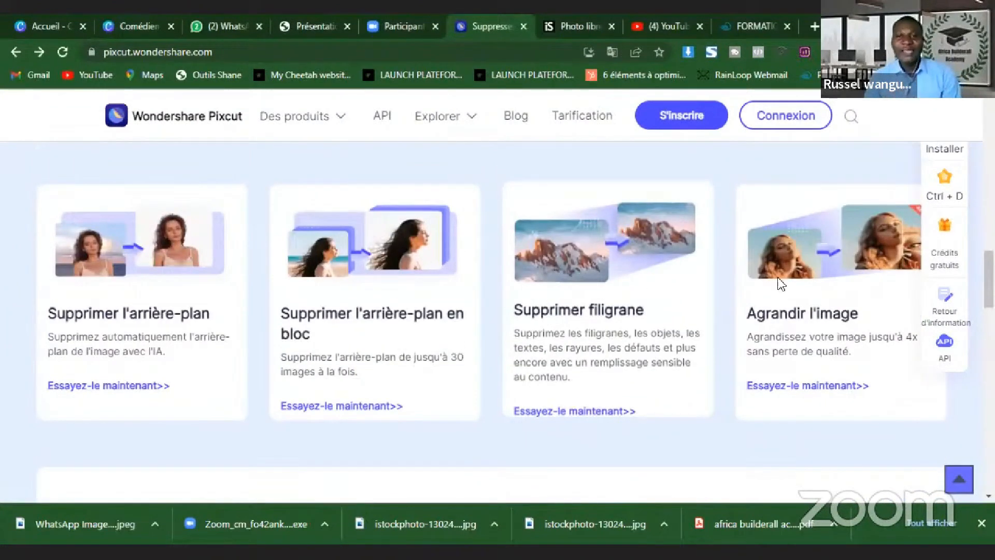
pyautogui.scroll(-5, 593, 332)
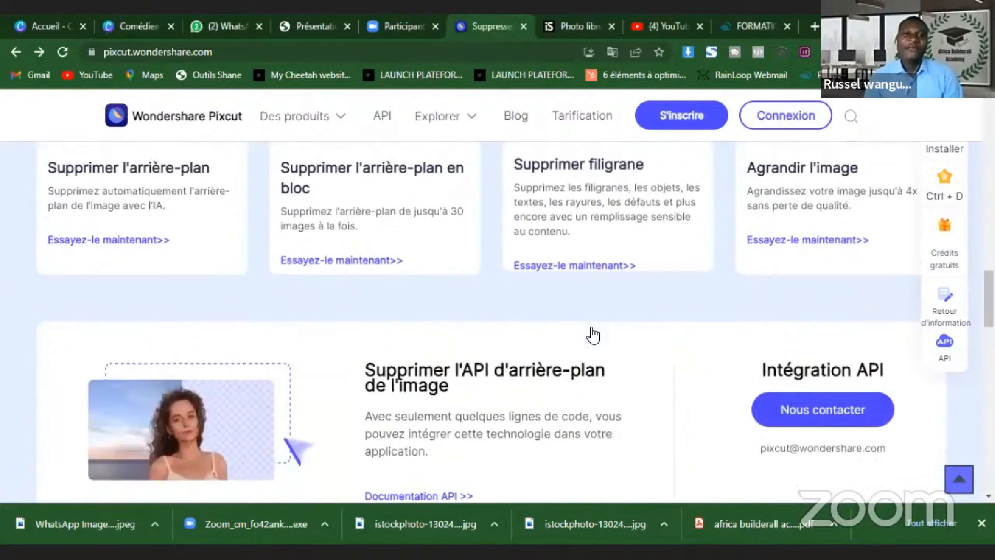
pyautogui.scroll(10, 595, 334)
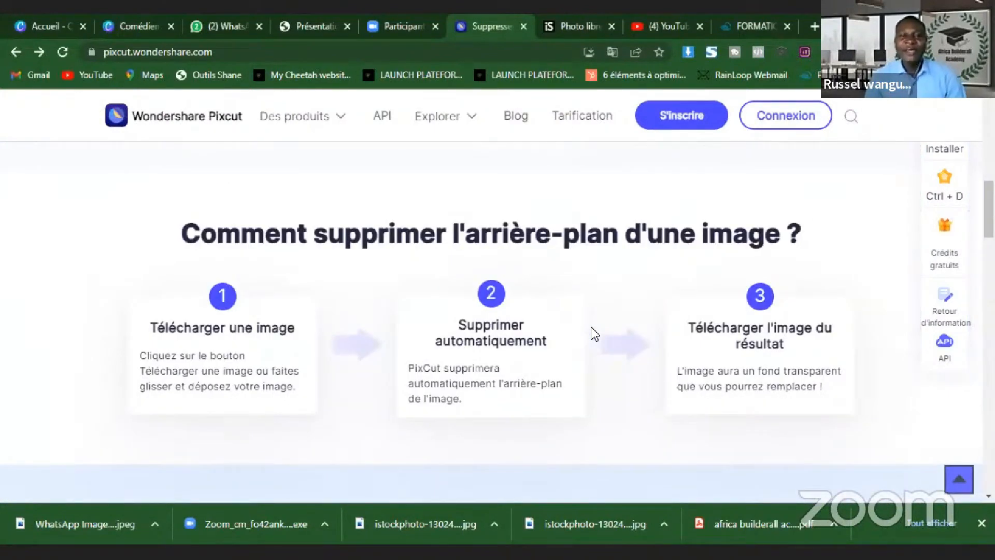
pyautogui.scroll(10, 595, 333)
# Return to the Canva design and download the photo of the man with the laptop using the image downloader extension.
pyautogui.click(133, 26)
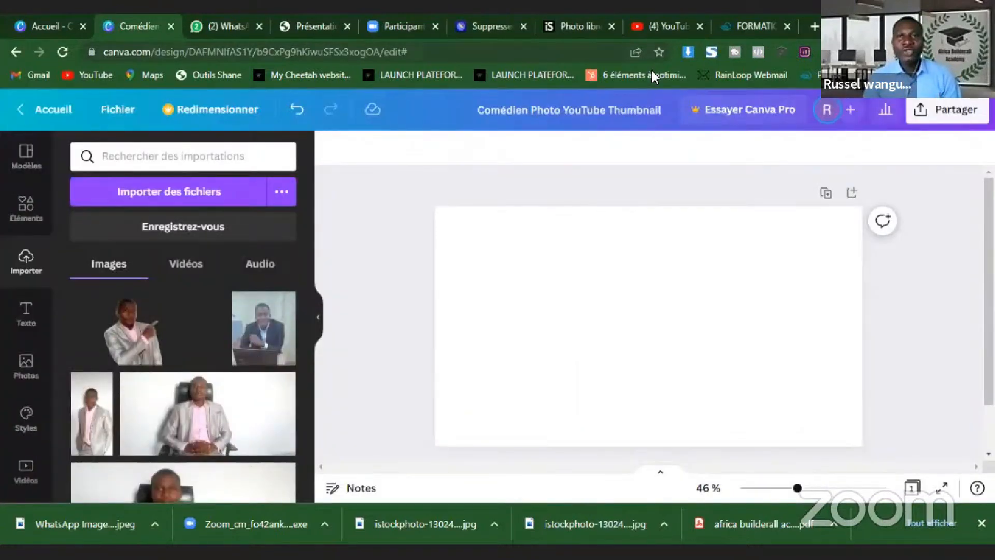
pyautogui.click(683, 55)
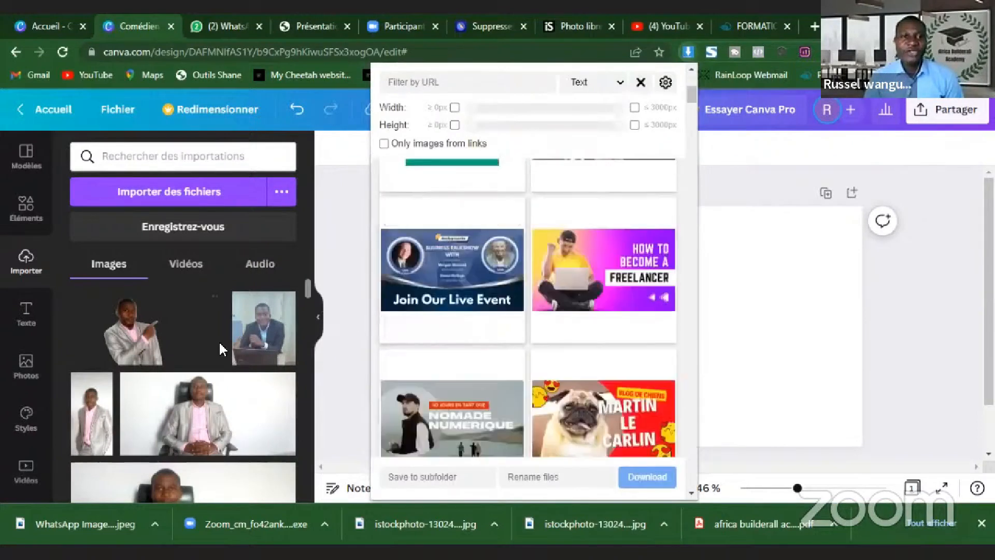
pyautogui.scroll(-1, 518, 298)
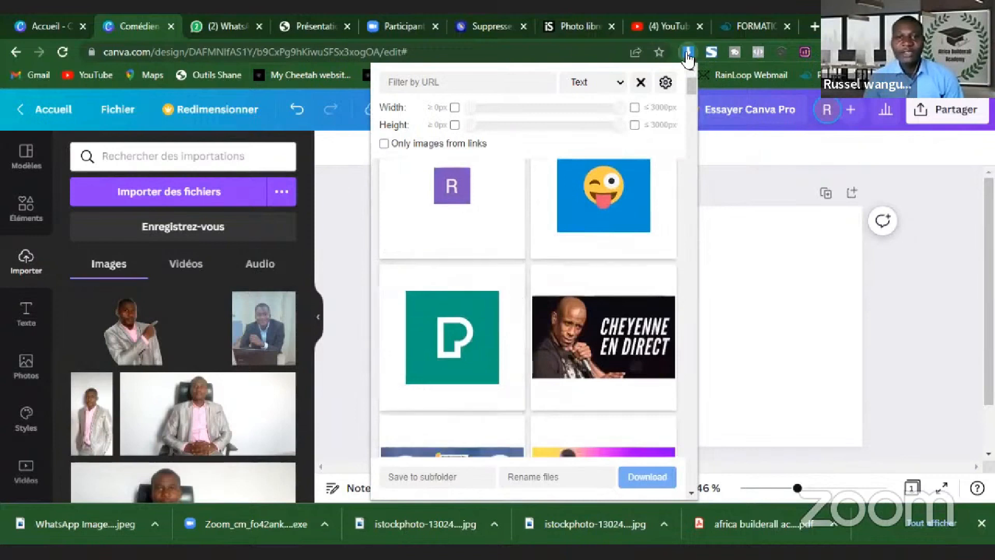
pyautogui.scroll(-5, 579, 336)
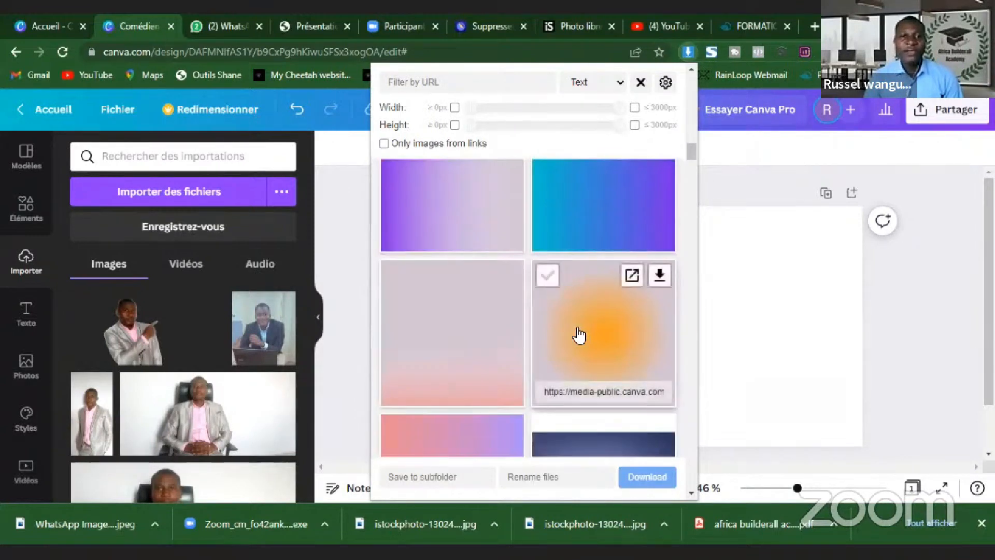
pyautogui.scroll(-8, 577, 333)
pyautogui.scroll(-15, 624, 273)
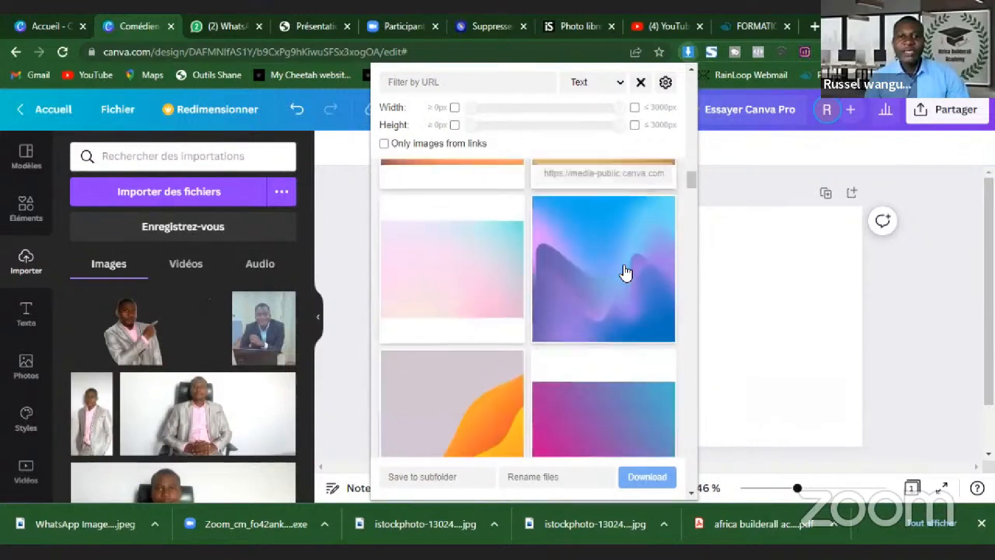
pyautogui.scroll(-2, 442, 354)
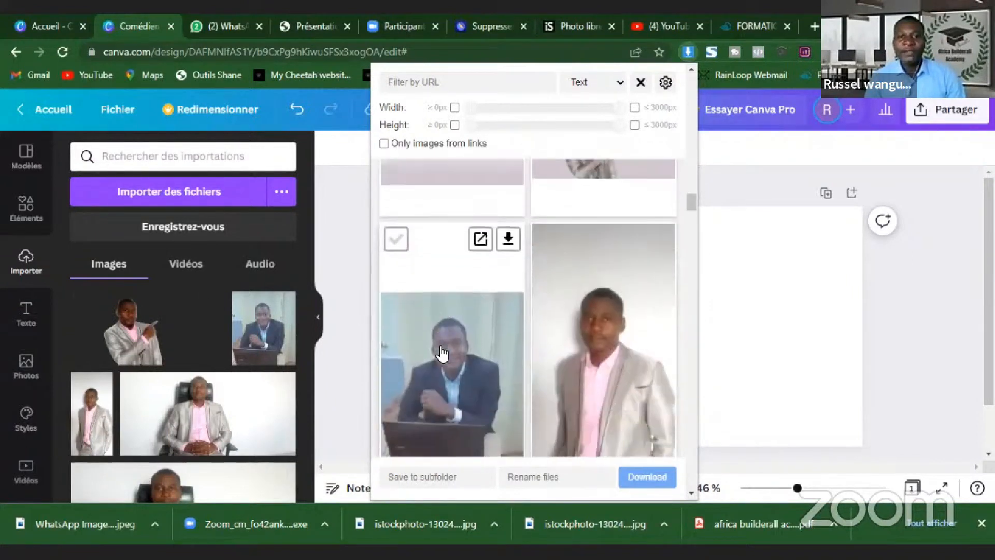
pyautogui.scroll(-3, 443, 337)
pyautogui.scroll(-3, 447, 300)
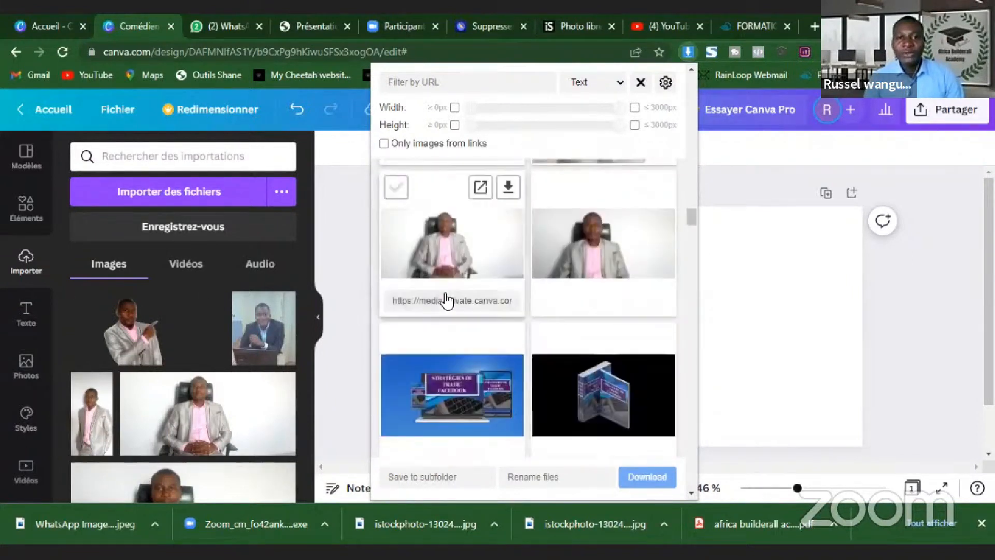
pyautogui.scroll(4, 447, 287)
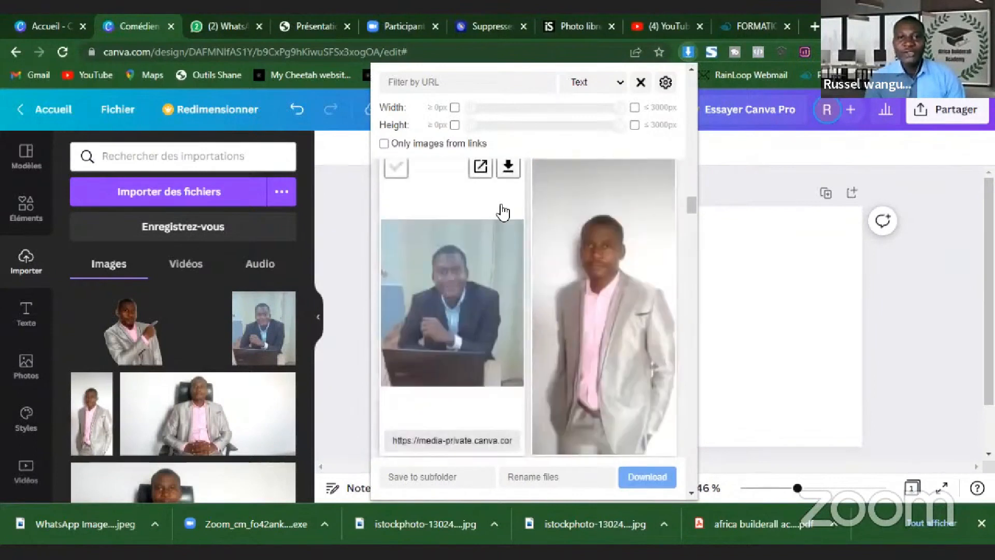
pyautogui.scroll(3, 500, 218)
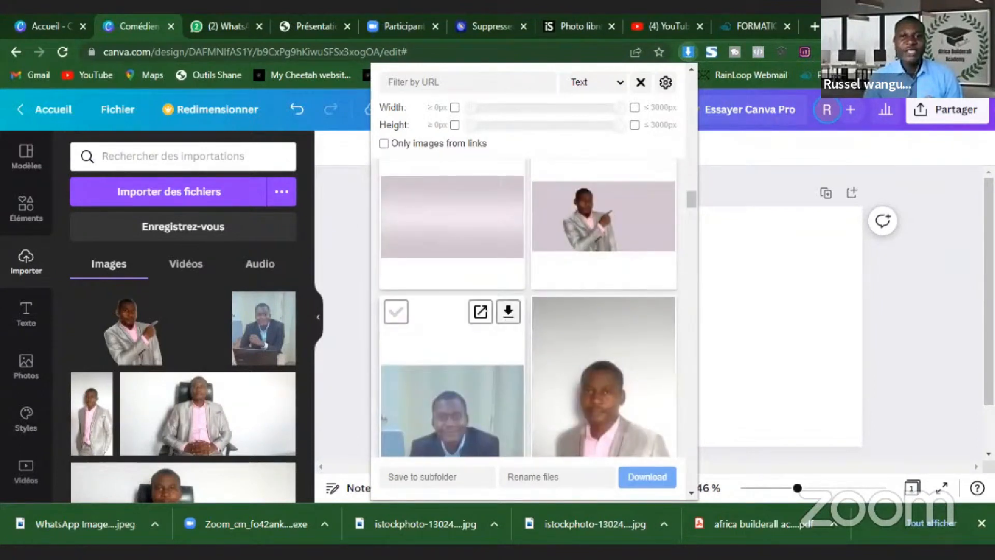
pyautogui.click(508, 311)
pyautogui.scroll(3, 412, 280)
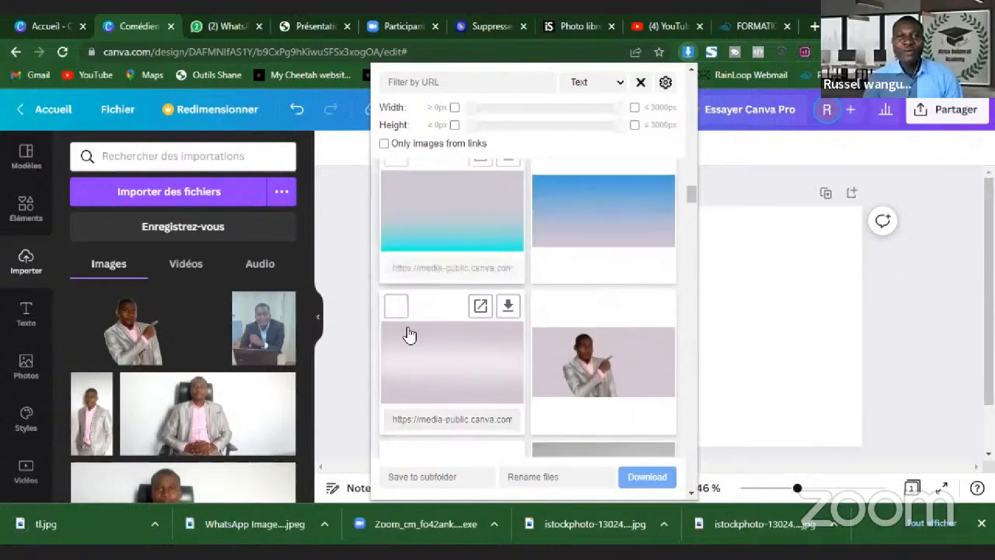
pyautogui.click(889, 272)
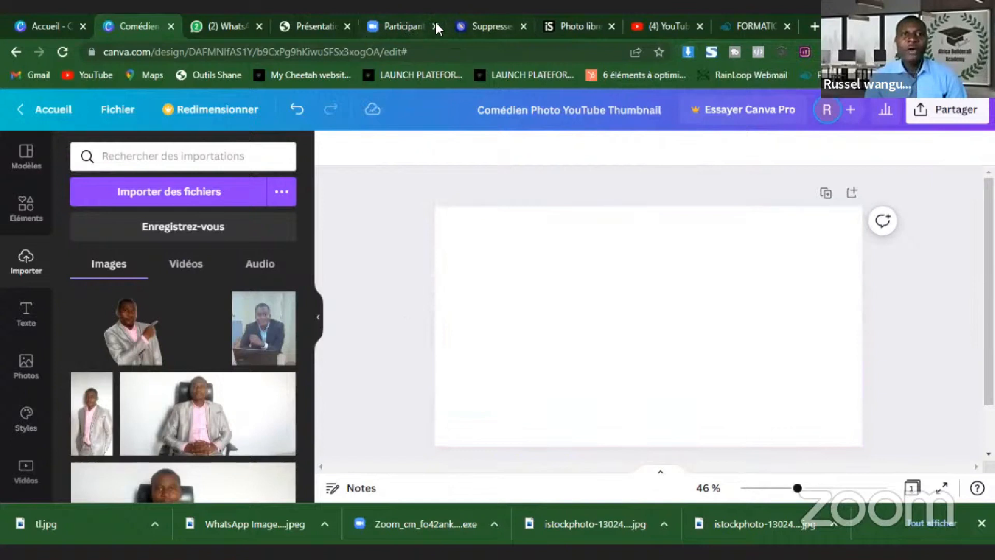
# Switch to Wondershare Pixcut and upload the tl image from the Téléchargements folder for background removal.
pyautogui.click(481, 25)
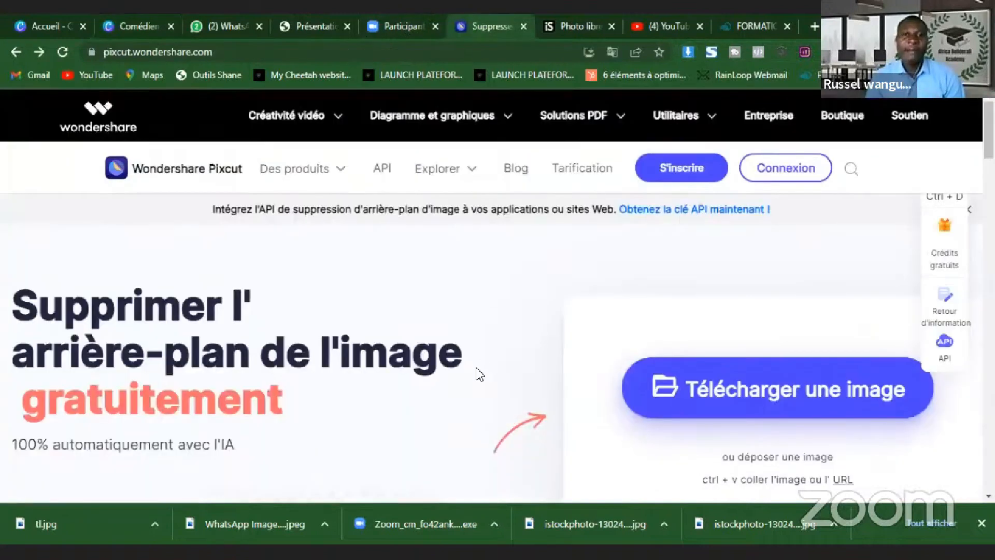
pyautogui.scroll(-3, 717, 385)
pyautogui.scroll(1, 719, 378)
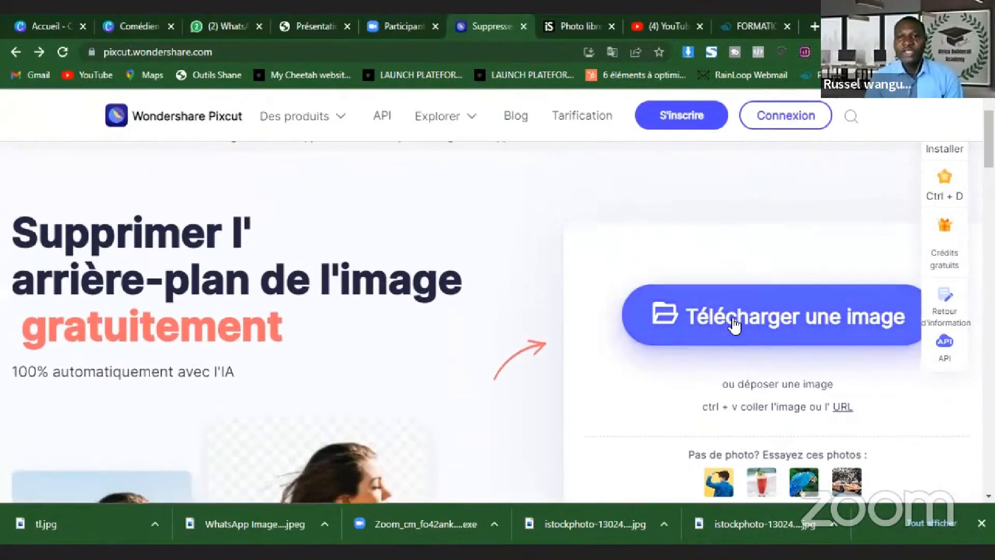
pyautogui.click(735, 325)
pyautogui.click(156, 132)
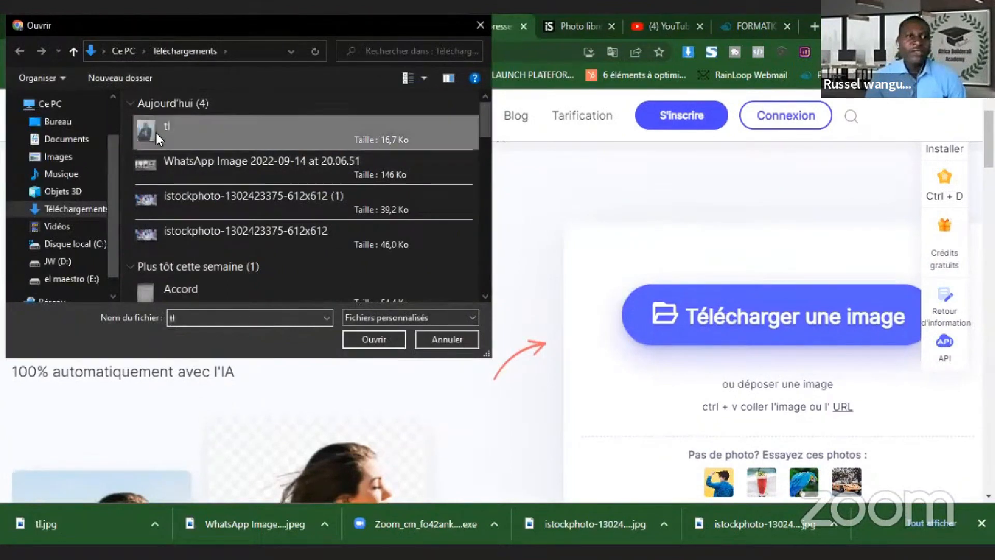
pyautogui.click(374, 339)
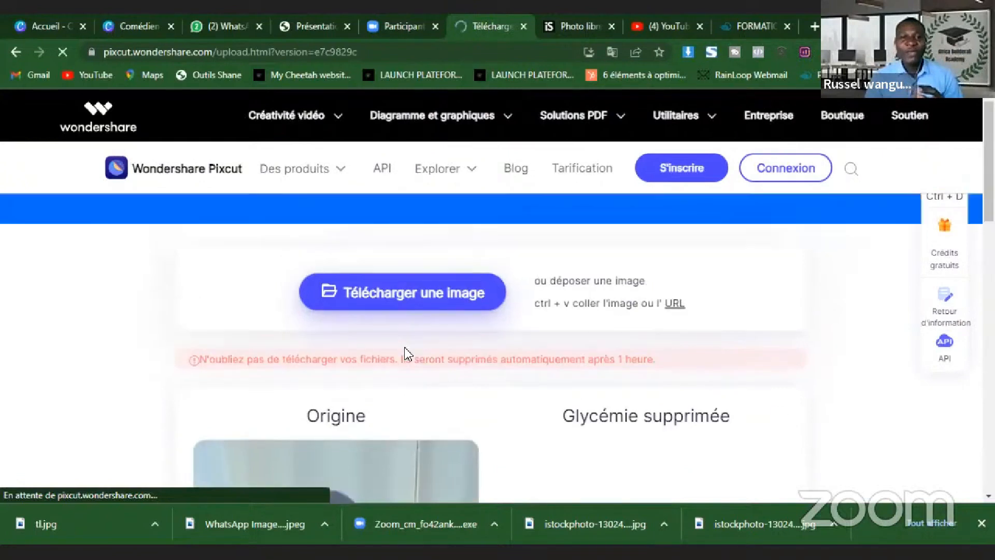
# Download the background-free version of the photo at the free standard quality.
pyautogui.scroll(-5, 378, 336)
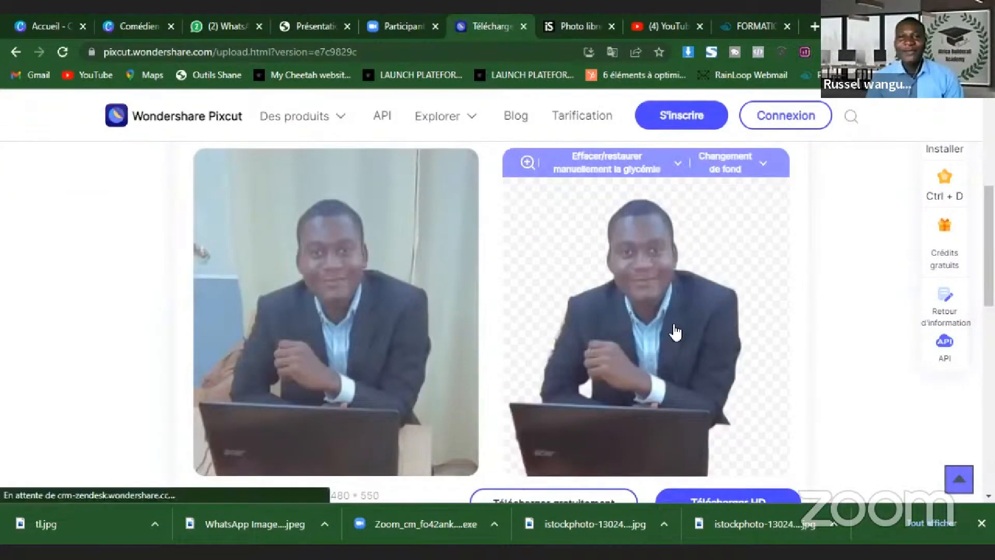
pyautogui.scroll(-3, 669, 334)
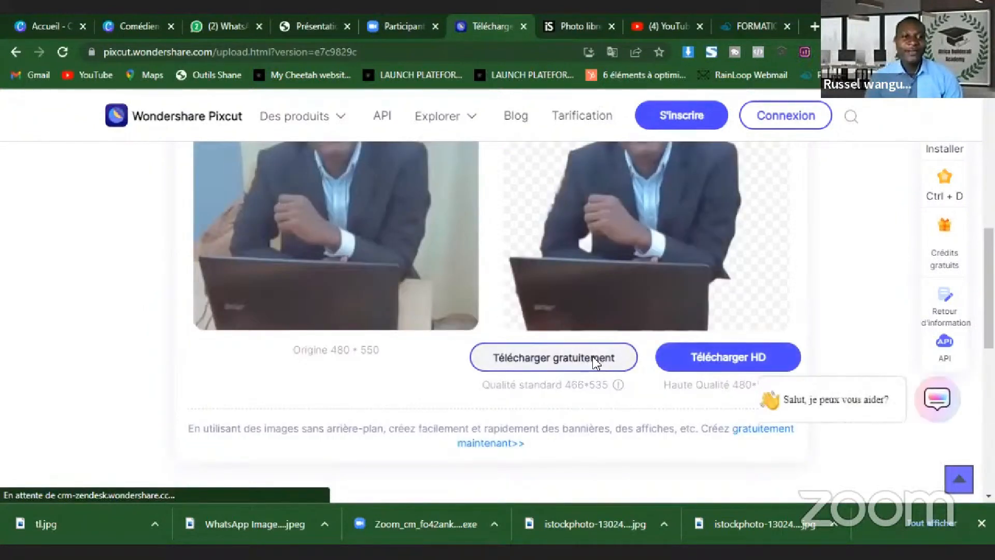
pyautogui.click(595, 363)
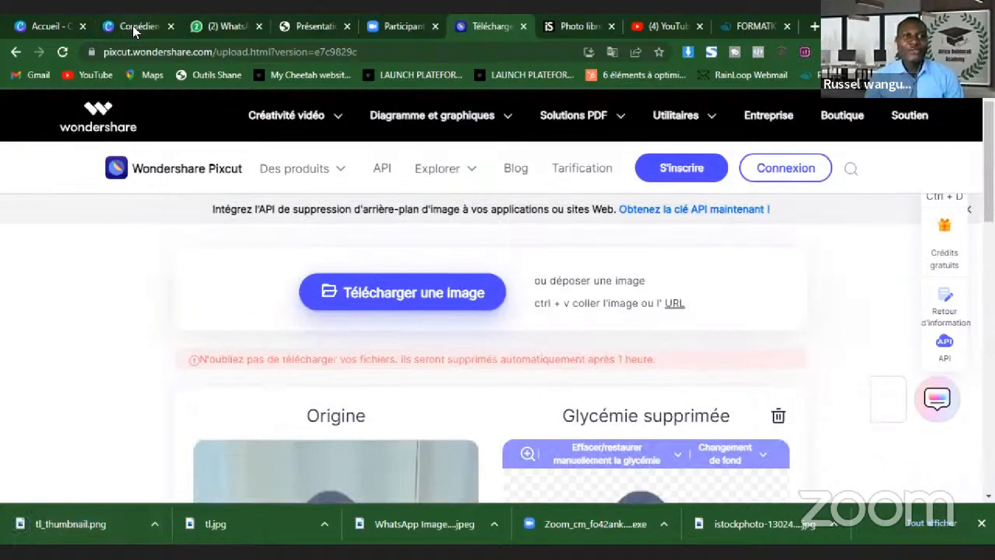
# Switch to the Canva design and import the tl_thumbnail image from the Téléchargements folder.
pyautogui.click(133, 26)
pyautogui.click(163, 188)
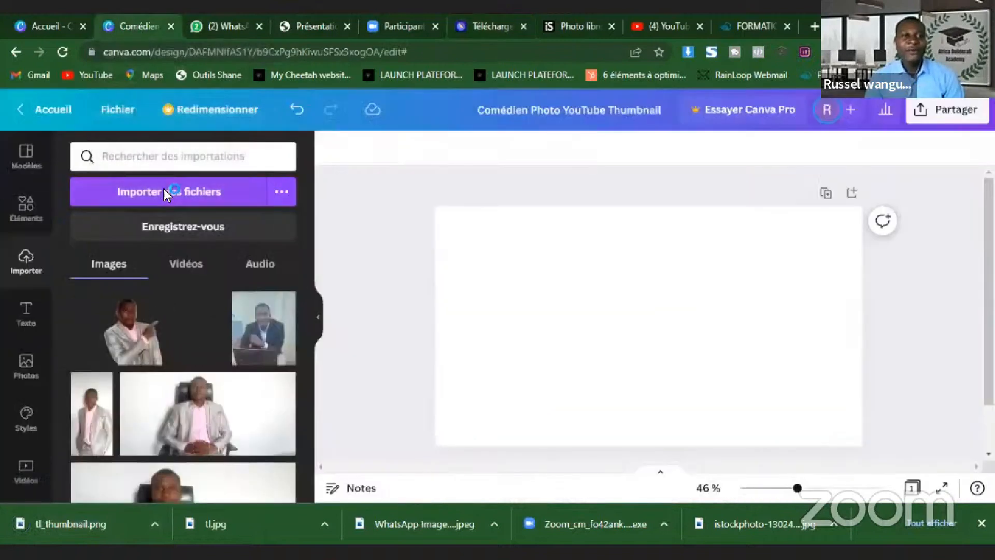
pyautogui.click(197, 129)
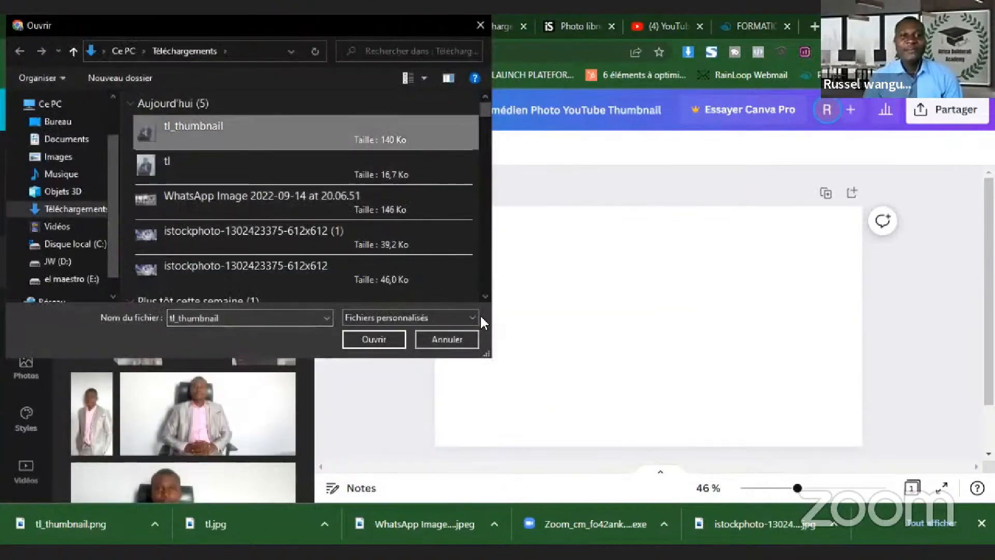
pyautogui.click(380, 340)
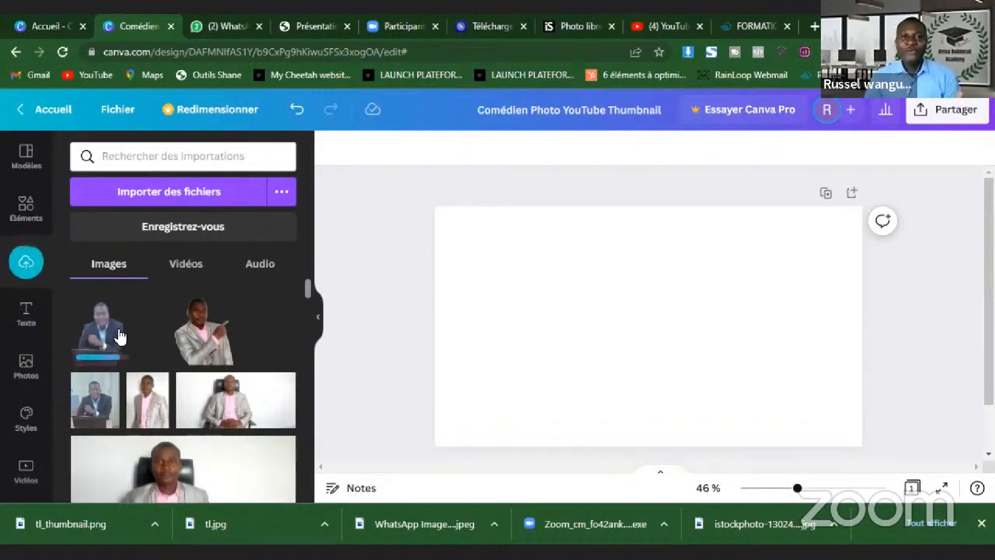
# Add the cutout of the pointing man in the grey suit to the page, enlarge it and move it toward the lower-left area.
pyautogui.click(209, 343)
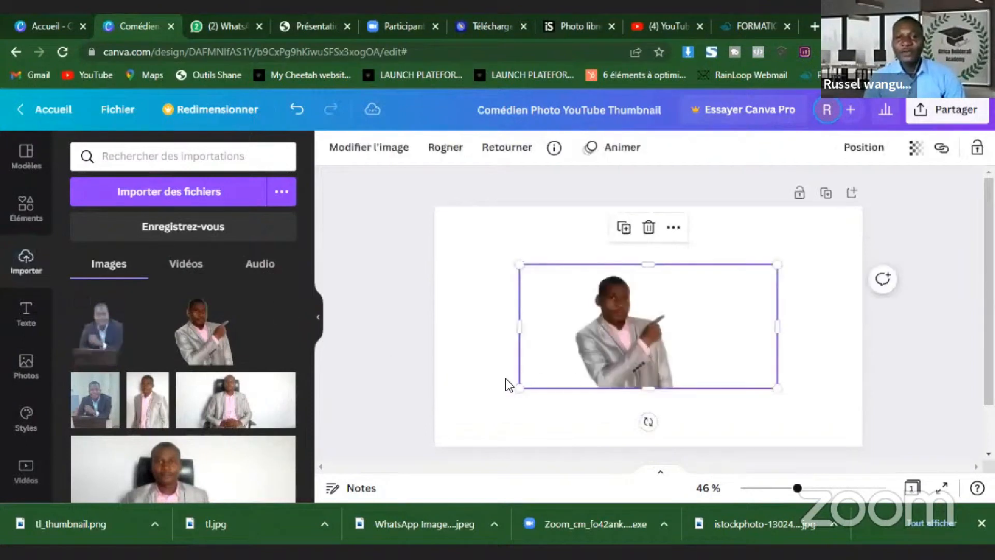
pyautogui.moveTo(520, 389); pyautogui.dragTo(459, 419)
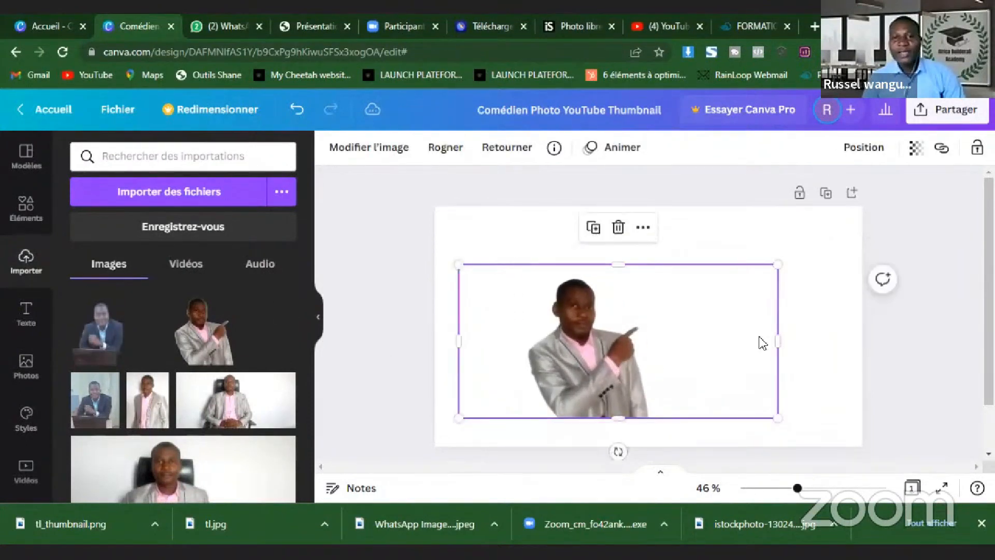
pyautogui.click(825, 289)
pyautogui.moveTo(664, 321); pyautogui.dragTo(639, 340)
pyautogui.moveTo(596, 287); pyautogui.dragTo(597, 260)
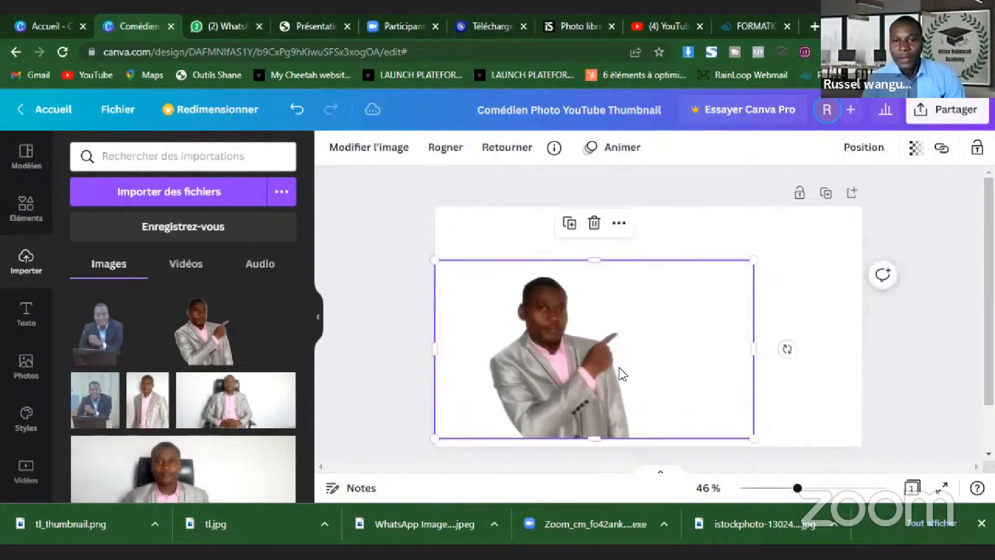
pyautogui.moveTo(626, 360); pyautogui.dragTo(626, 361)
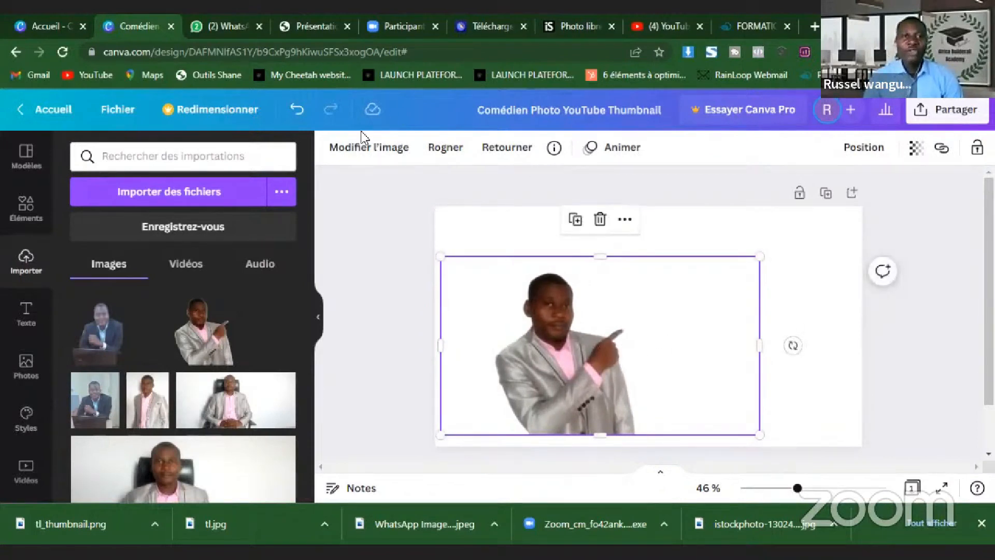
# Examine the image editing options for the cutout, including the background eraser, adjustments, filters, shadows and effects.
pyautogui.click(360, 151)
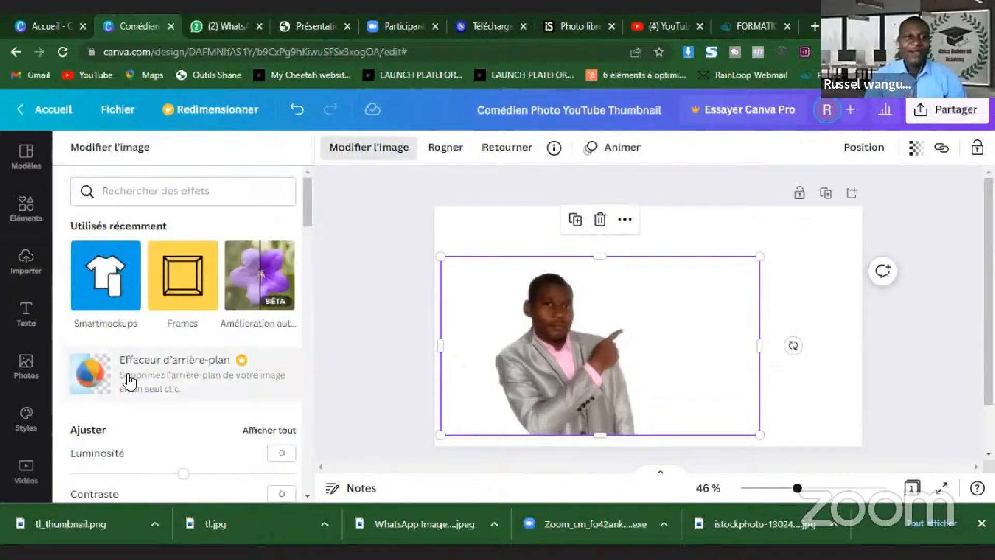
pyautogui.click(199, 372)
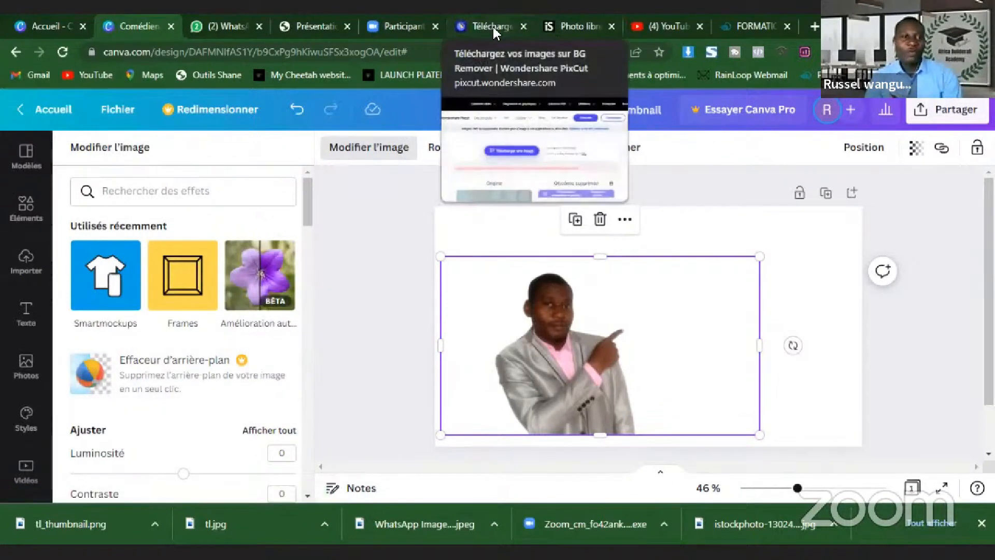
pyautogui.scroll(-1, 215, 325)
pyautogui.scroll(-2, 217, 331)
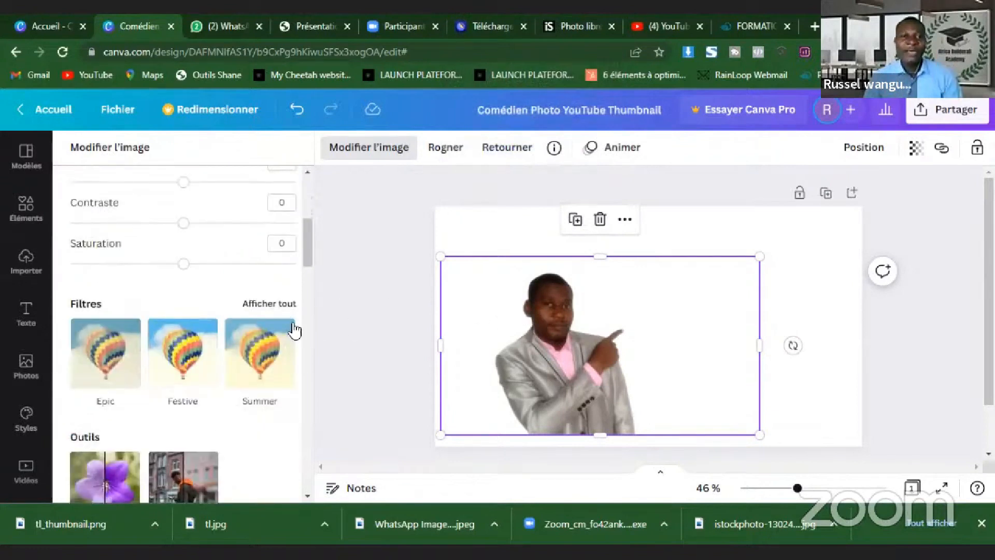
pyautogui.scroll(-5, 233, 319)
pyautogui.scroll(-7, 234, 315)
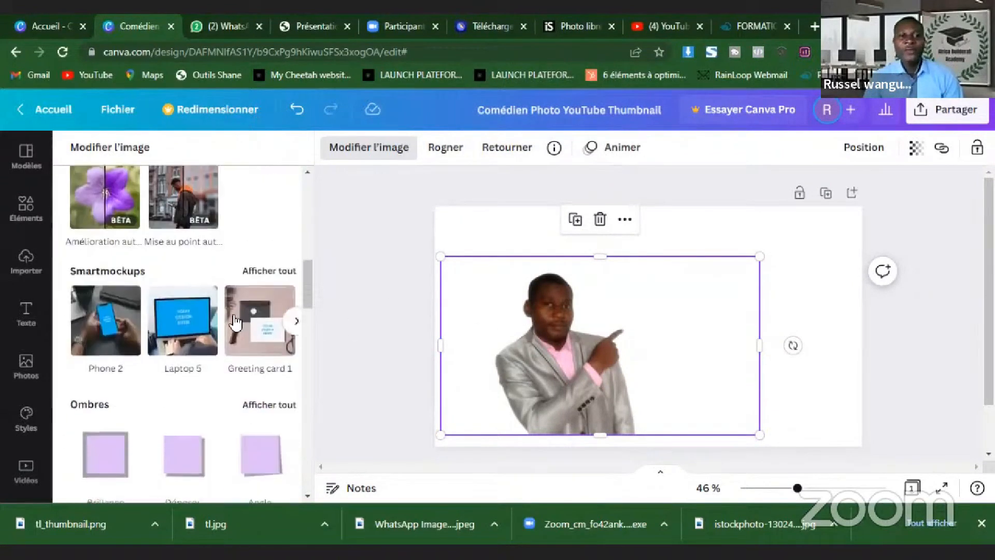
pyautogui.scroll(-5, 234, 320)
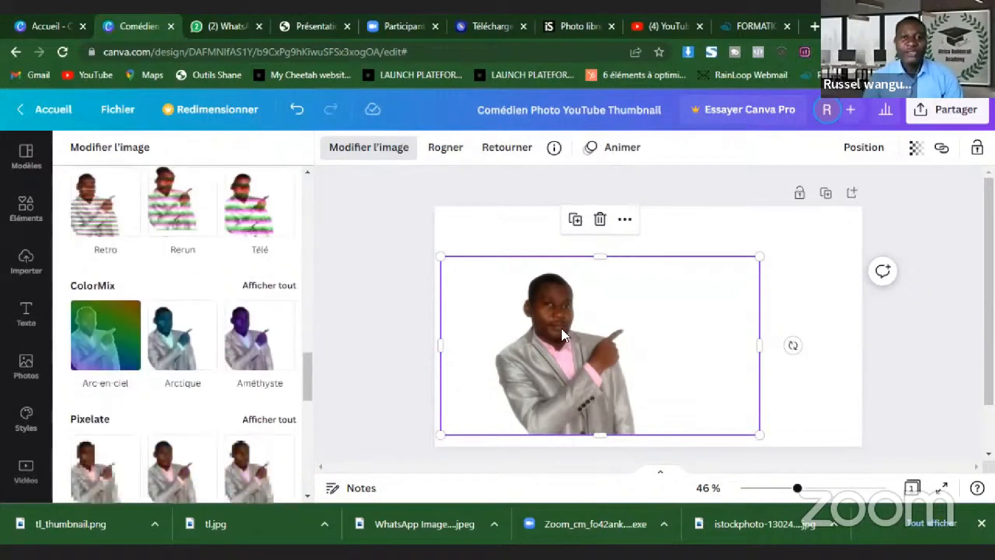
pyautogui.scroll(-10, 194, 259)
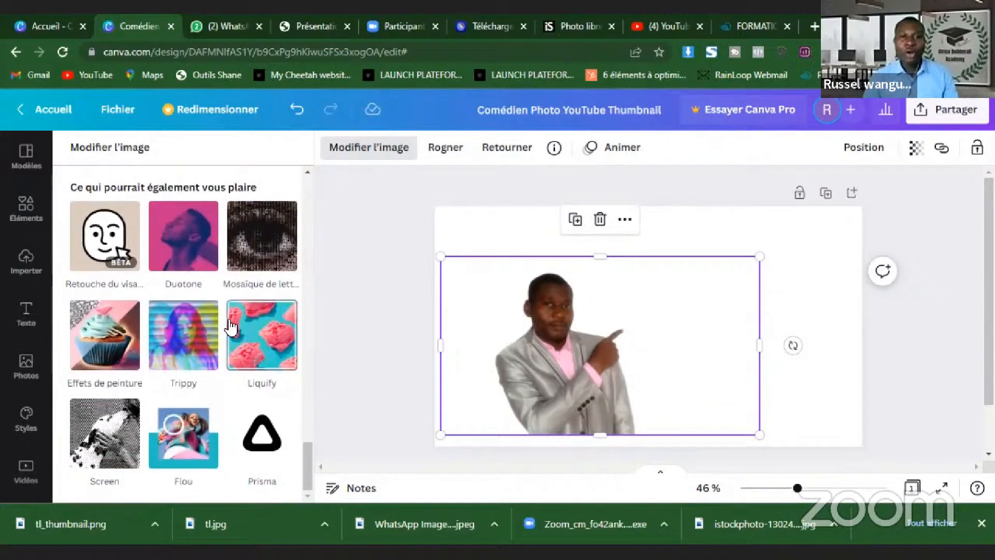
pyautogui.scroll(5, 230, 328)
# Copy and paste the pointing man's cutout, placing the two copies side by side on the page.
pyautogui.rightClick(582, 329)
pyautogui.click(629, 282)
pyautogui.rightClick(628, 282)
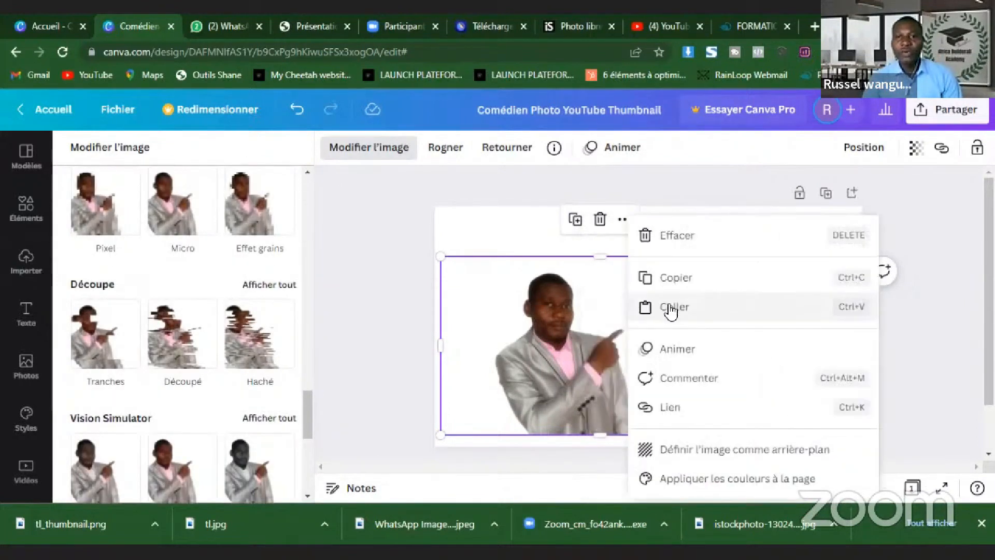
pyautogui.click(671, 309)
pyautogui.moveTo(640, 351); pyautogui.dragTo(545, 348)
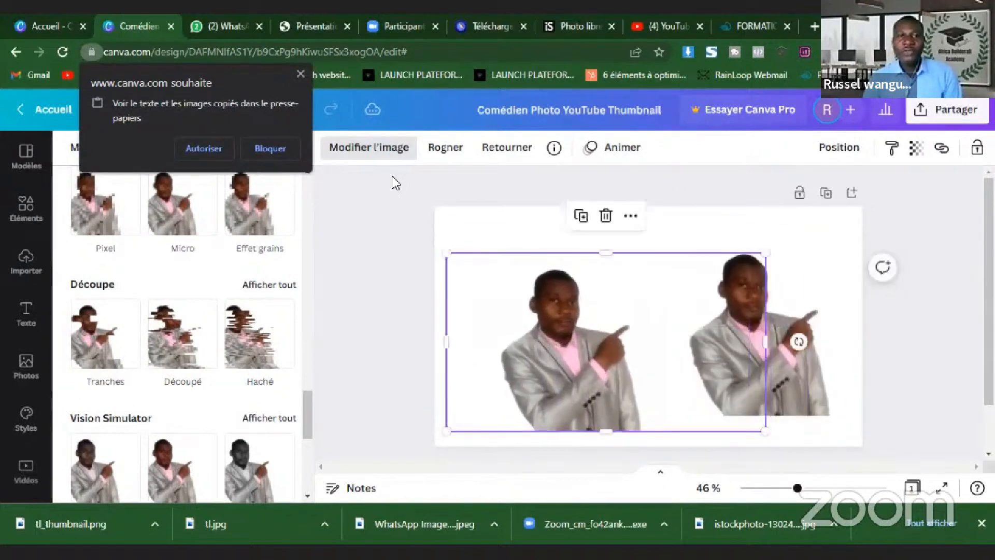
# Dismiss the clipboard access request and set the left copy's brightness to -100 and contrast to 100.
pyautogui.click(370, 155)
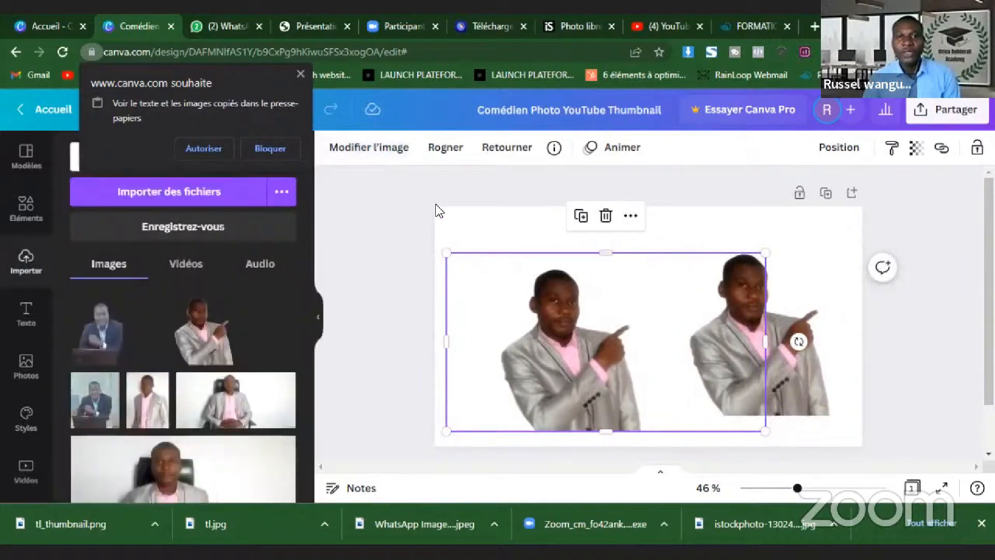
pyautogui.click(362, 157)
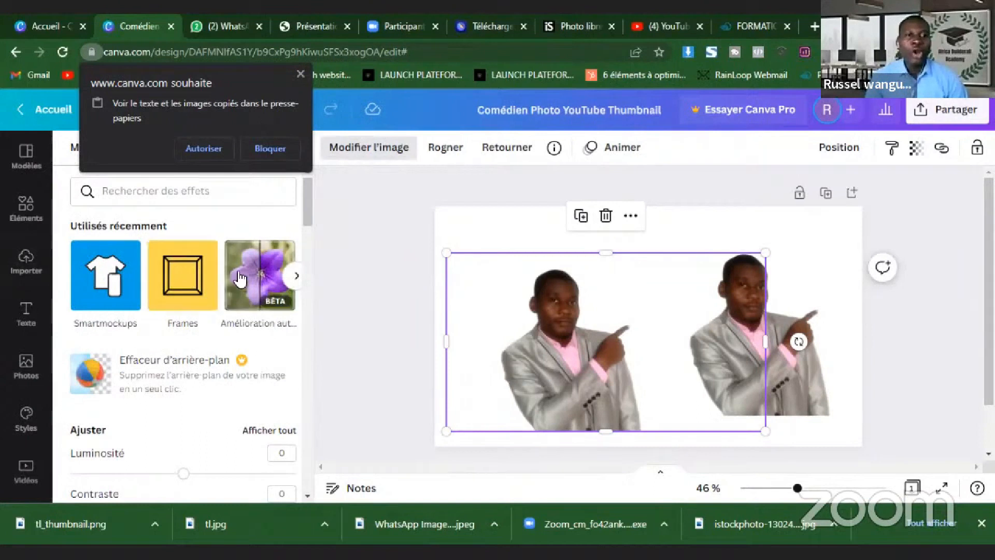
pyautogui.scroll(-3, 250, 286)
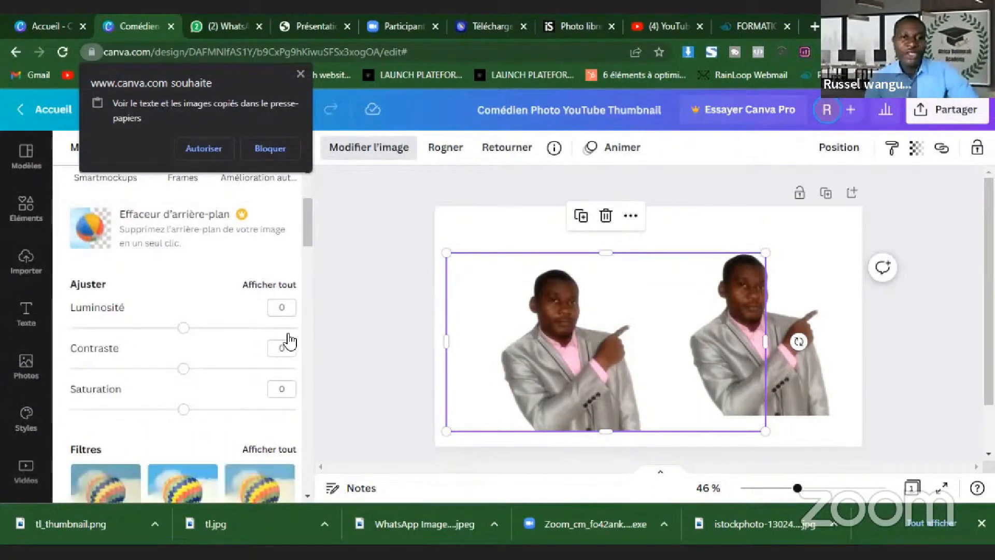
pyautogui.scroll(-3, 162, 330)
pyautogui.scroll(5, 160, 250)
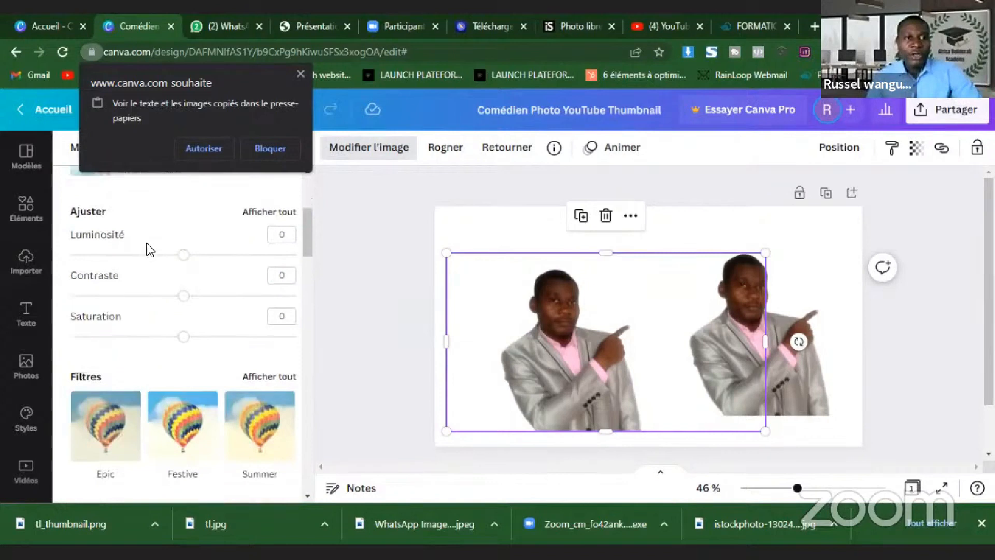
pyautogui.click(262, 360)
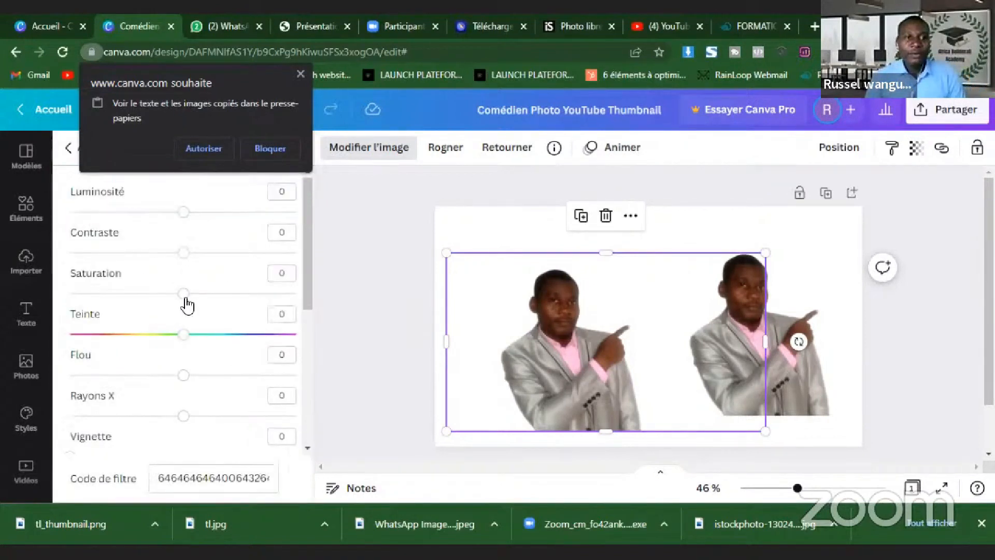
pyautogui.click(300, 73)
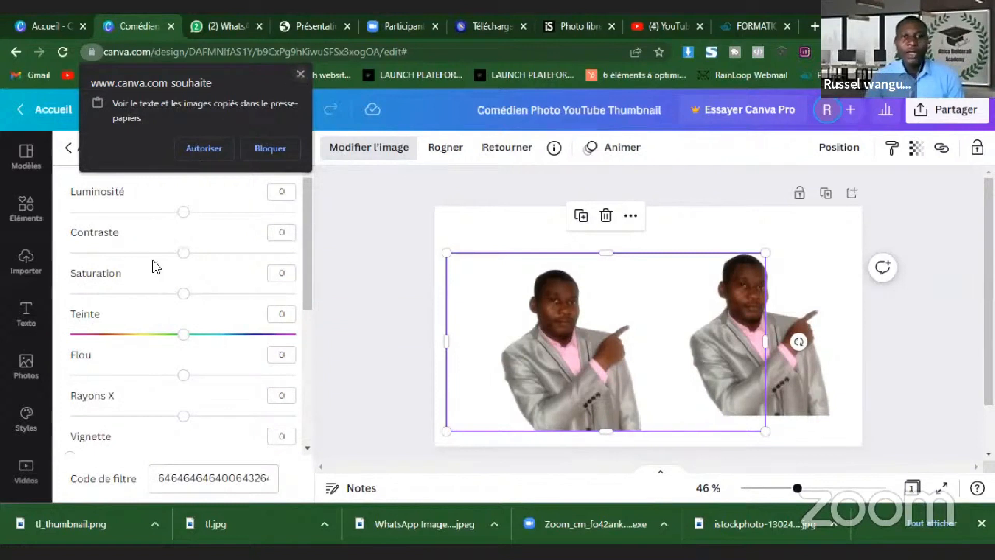
pyautogui.press('Escape')
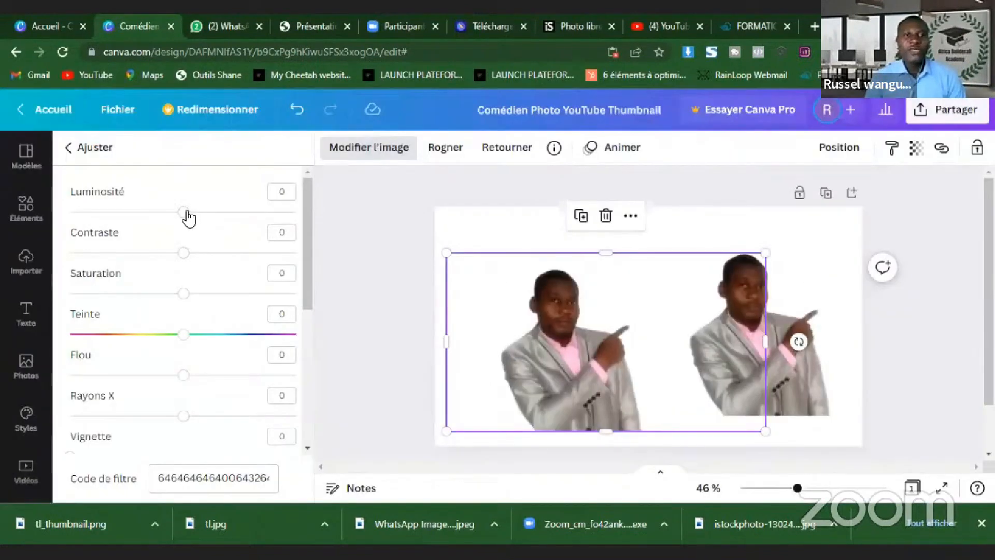
pyautogui.moveTo(188, 218); pyautogui.dragTo(62, 226)
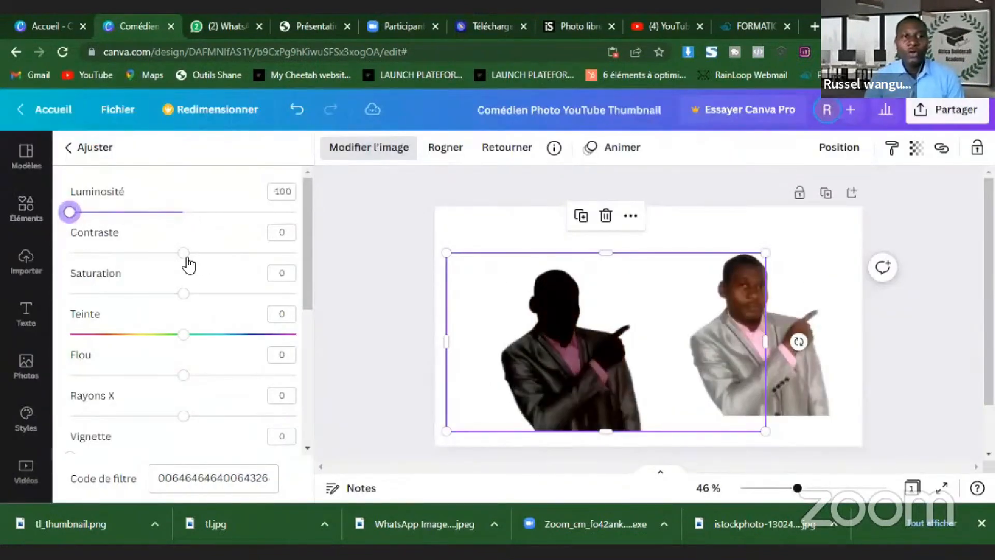
pyautogui.moveTo(184, 253); pyautogui.dragTo(327, 256)
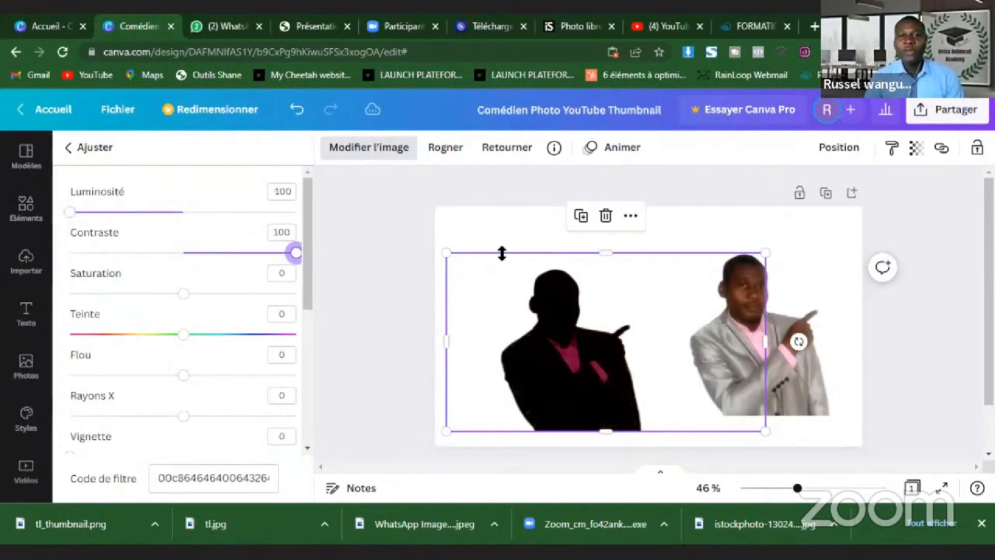
# Enlarge the black silhouette slightly and place the coloured cutout over it to form a black outline.
pyautogui.moveTo(766, 252); pyautogui.dragTo(810, 228)
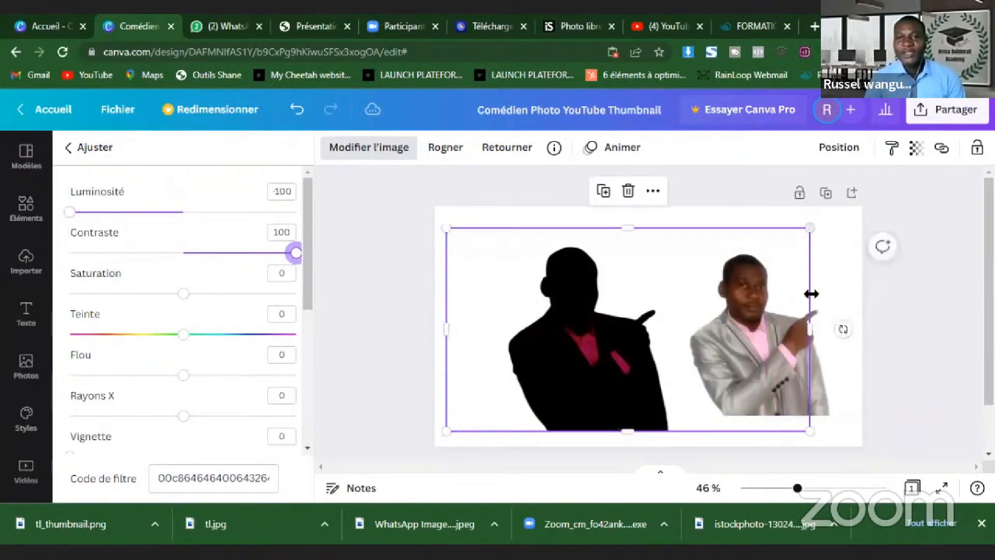
pyautogui.moveTo(840, 397); pyautogui.dragTo(665, 390)
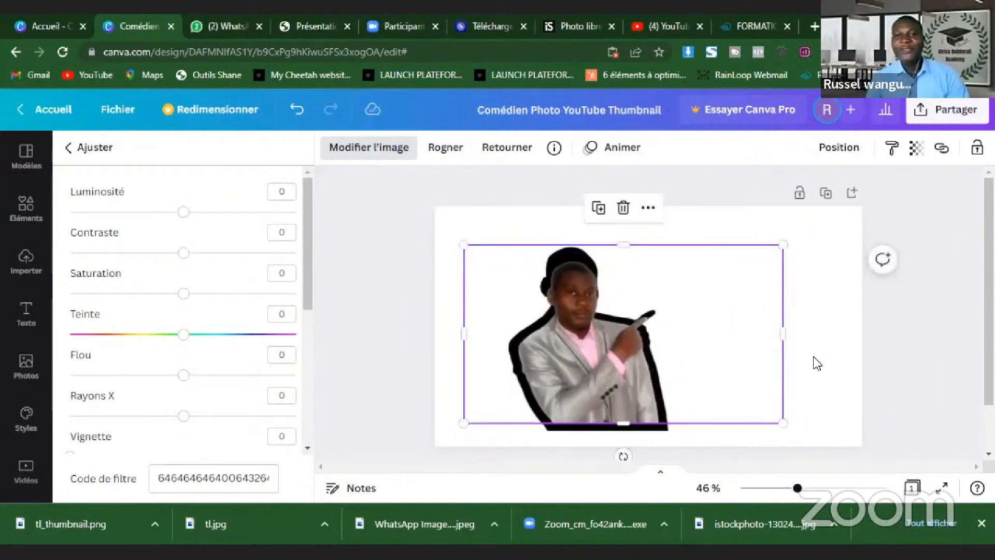
pyautogui.click(825, 370)
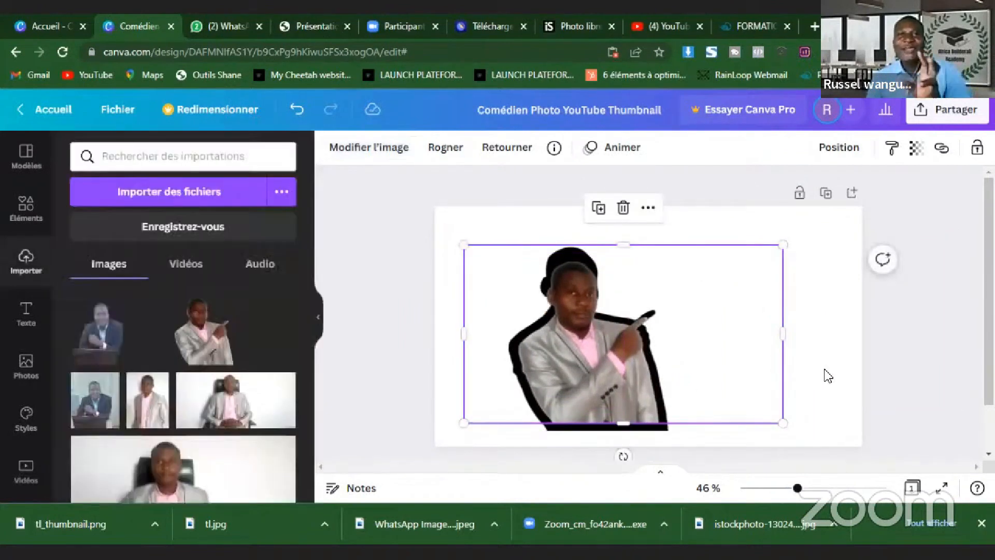
pyautogui.click(839, 434)
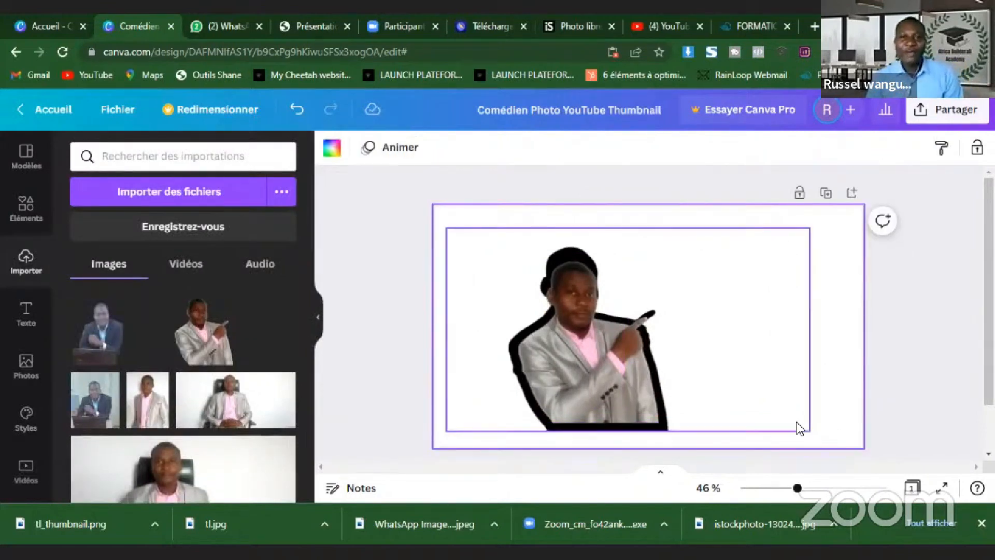
# Add a second page, place the pointing man's cutout on it and enlarge it to nearly fill the page.
pyautogui.scroll(-2, 767, 372)
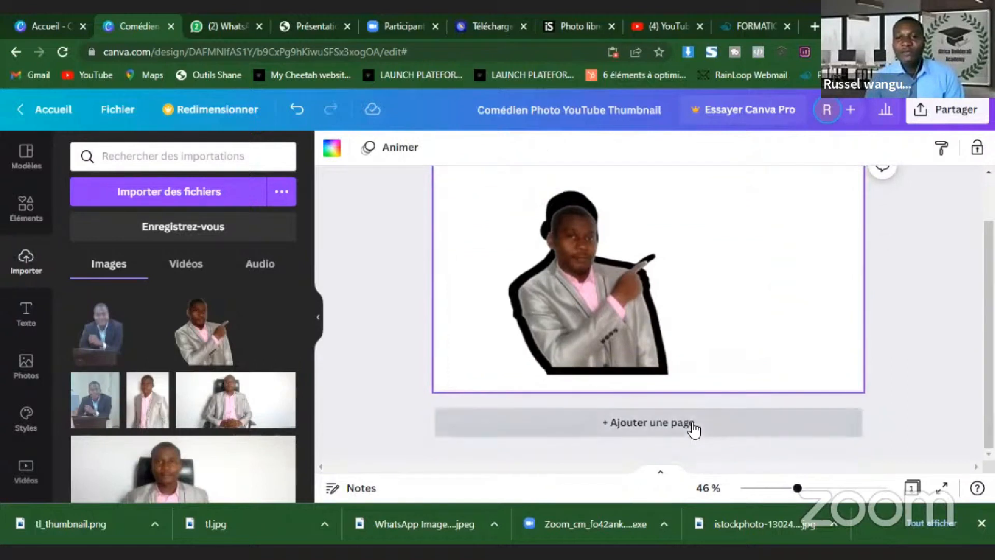
pyautogui.click(693, 429)
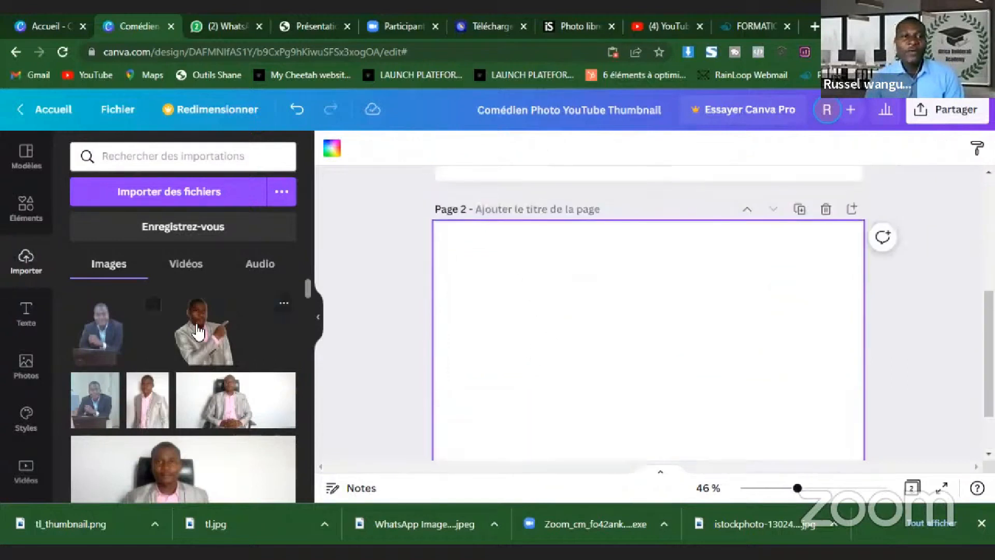
pyautogui.hotkey('ctrl', 'v')
pyautogui.scroll(-2, 597, 362)
pyautogui.moveTo(597, 361); pyautogui.dragTo(549, 339)
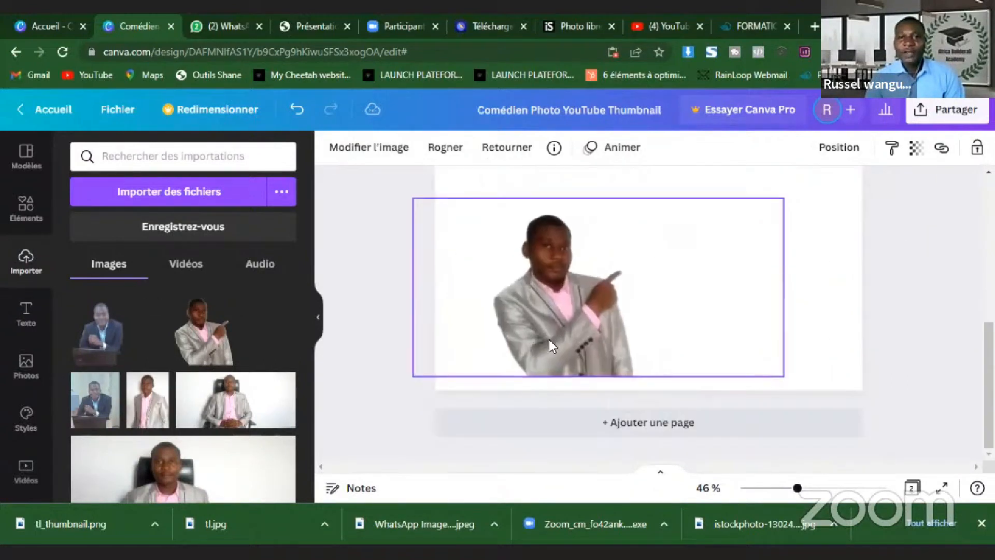
pyautogui.moveTo(786, 200); pyautogui.dragTo(836, 175)
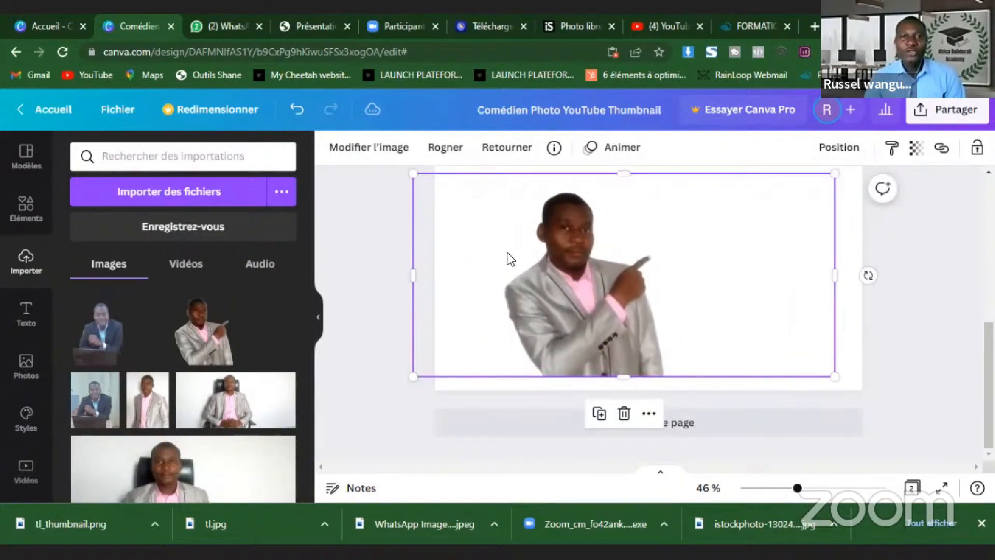
# Apply the Brillance shadow effect to the pointing man's cutout on page 2 and enlarge the image slightly.
pyautogui.click(355, 146)
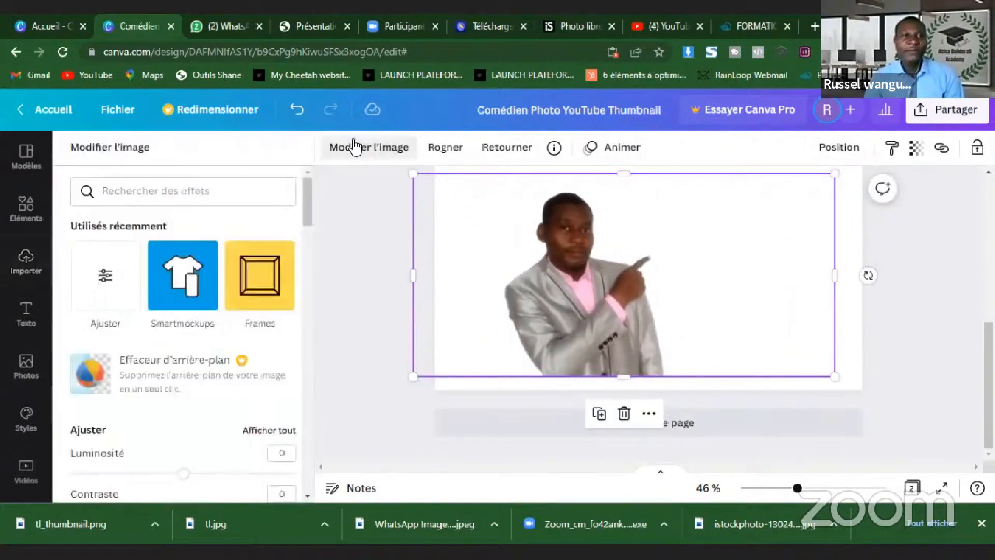
pyautogui.scroll(-10, 163, 315)
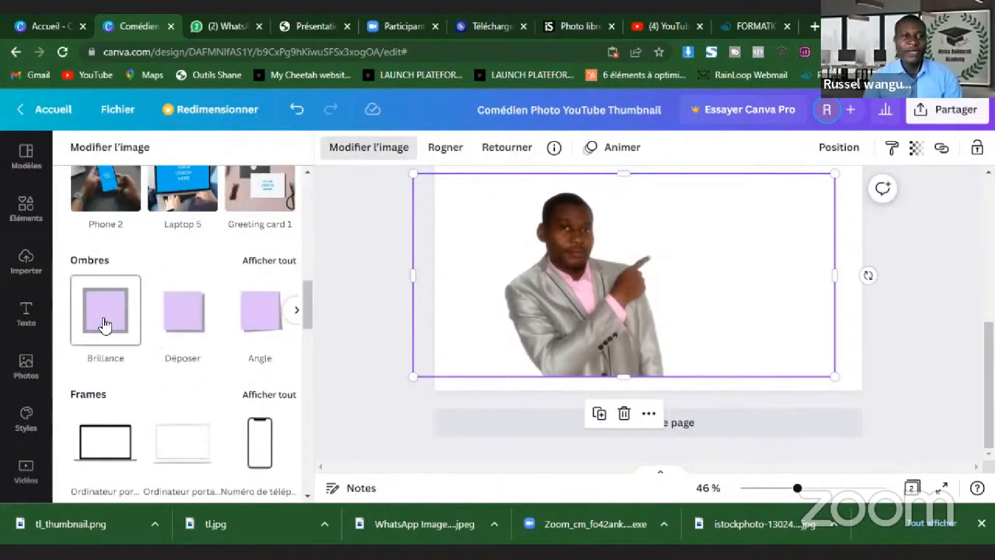
pyautogui.click(105, 325)
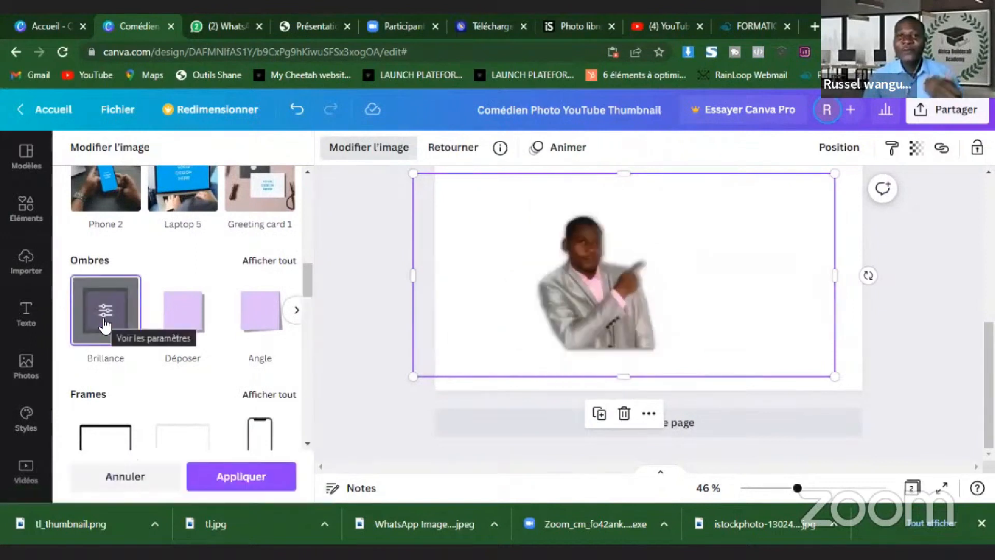
pyautogui.moveTo(544, 305); pyautogui.dragTo(516, 315)
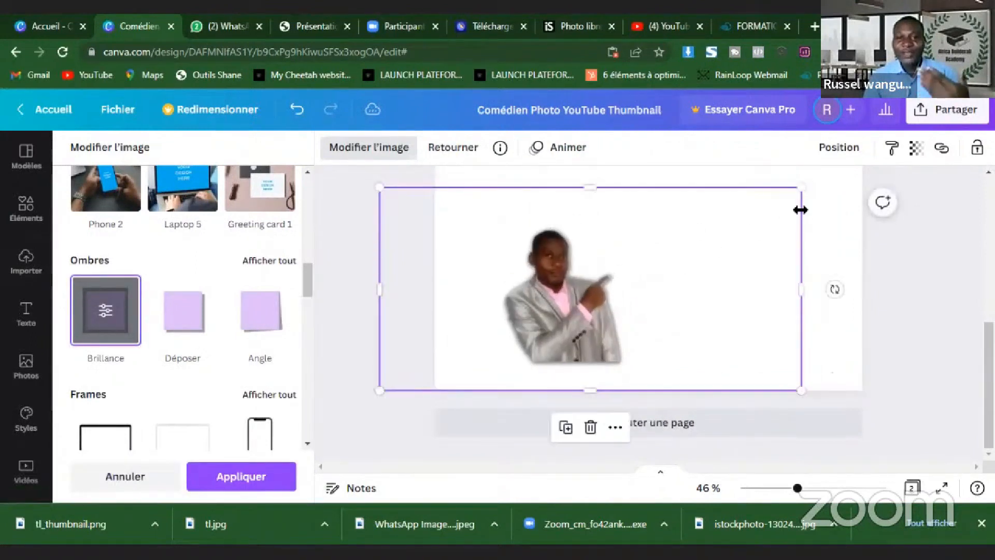
pyautogui.moveTo(805, 185); pyautogui.dragTo(846, 147)
pyautogui.moveTo(670, 285); pyautogui.dragTo(651, 296)
pyautogui.moveTo(825, 182); pyautogui.dragTo(852, 166)
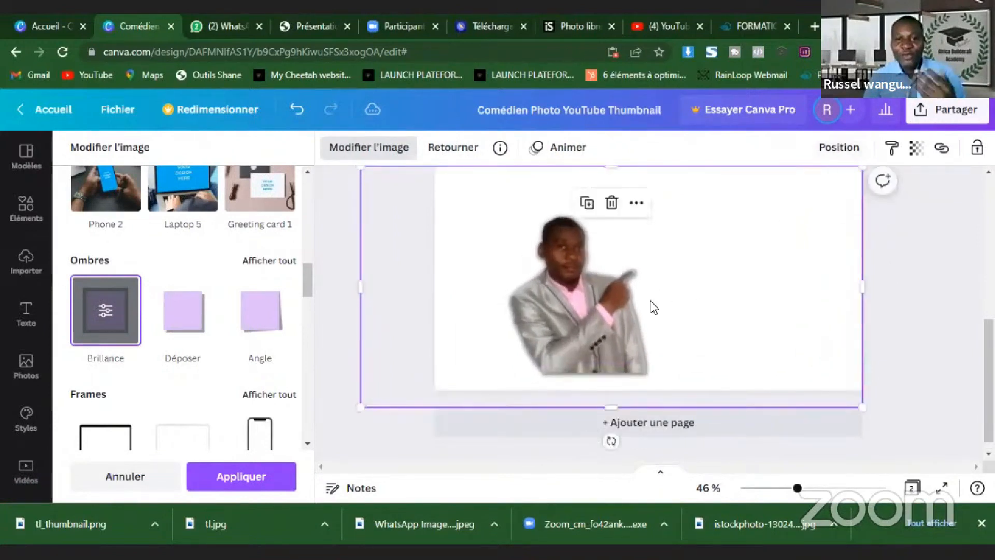
# Set the Brillance shadow's size to 7, its transparency to 28 and its blur to 5.
pyautogui.click(106, 313)
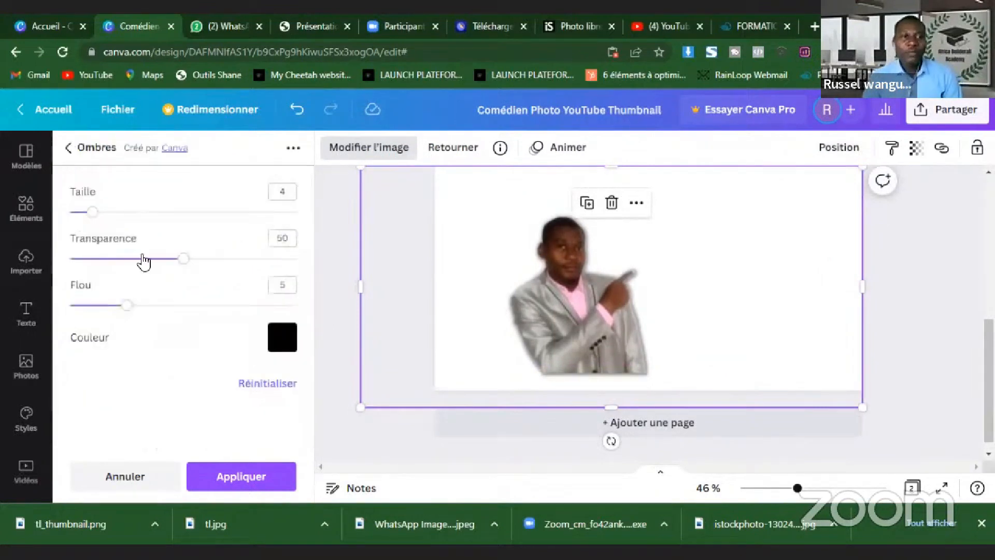
pyautogui.moveTo(184, 265); pyautogui.dragTo(56, 270)
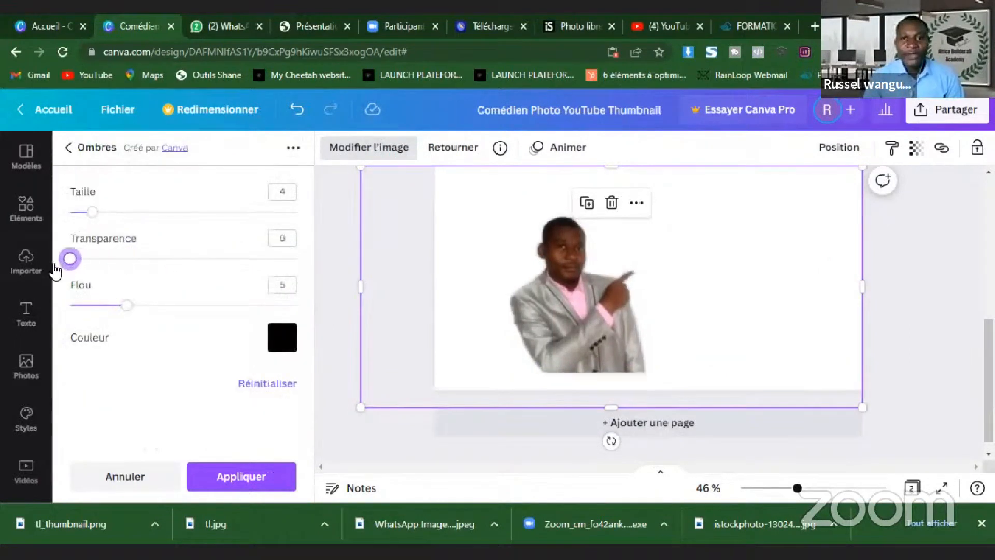
pyautogui.moveTo(128, 307); pyautogui.dragTo(59, 316)
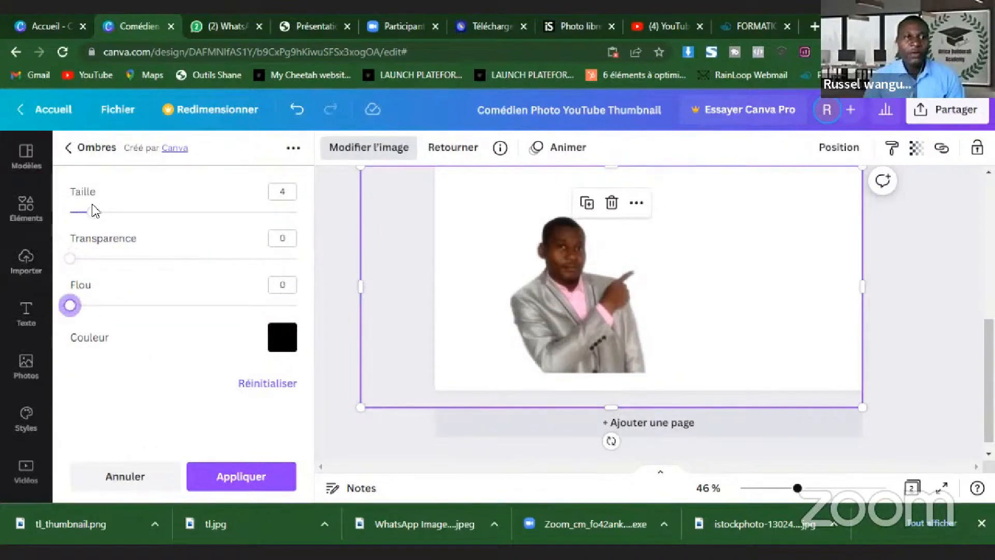
pyautogui.moveTo(90, 216); pyautogui.dragTo(109, 211)
pyautogui.moveTo(85, 266); pyautogui.dragTo(134, 261)
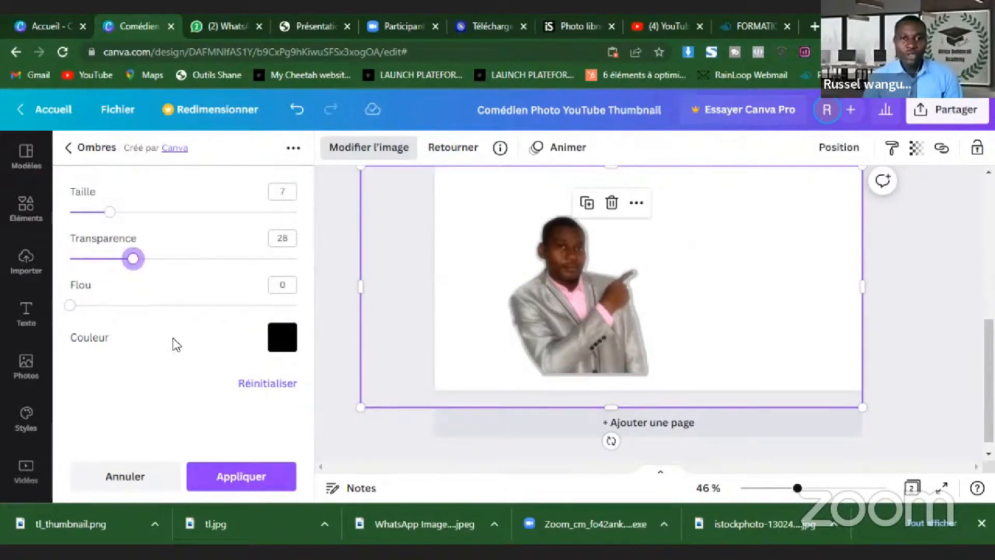
pyautogui.moveTo(98, 310); pyautogui.dragTo(127, 311)
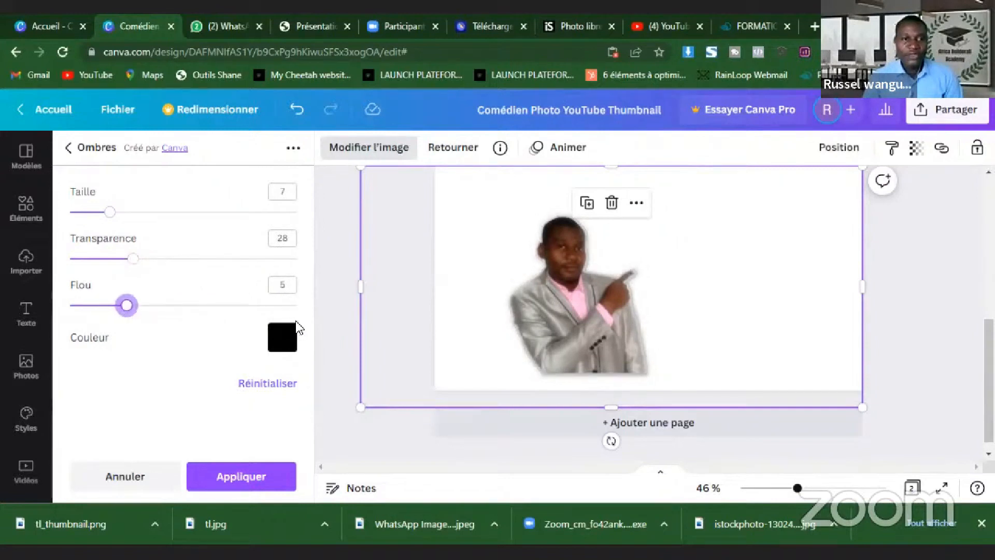
# Keep the shadow colour black, increase the shadow's size further and apply the effect.
pyautogui.click(290, 341)
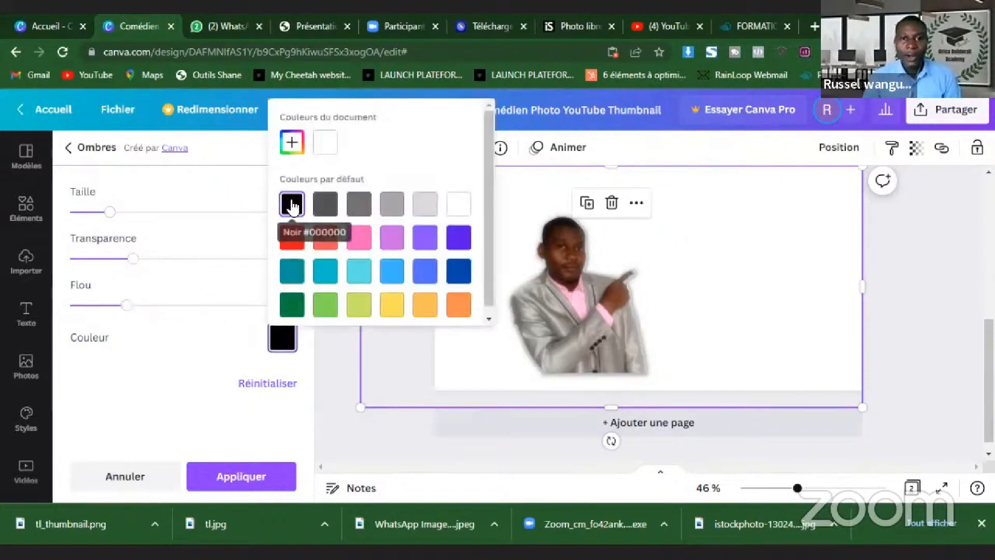
pyautogui.click(187, 330)
pyautogui.moveTo(111, 212); pyautogui.dragTo(138, 212)
pyautogui.click(248, 484)
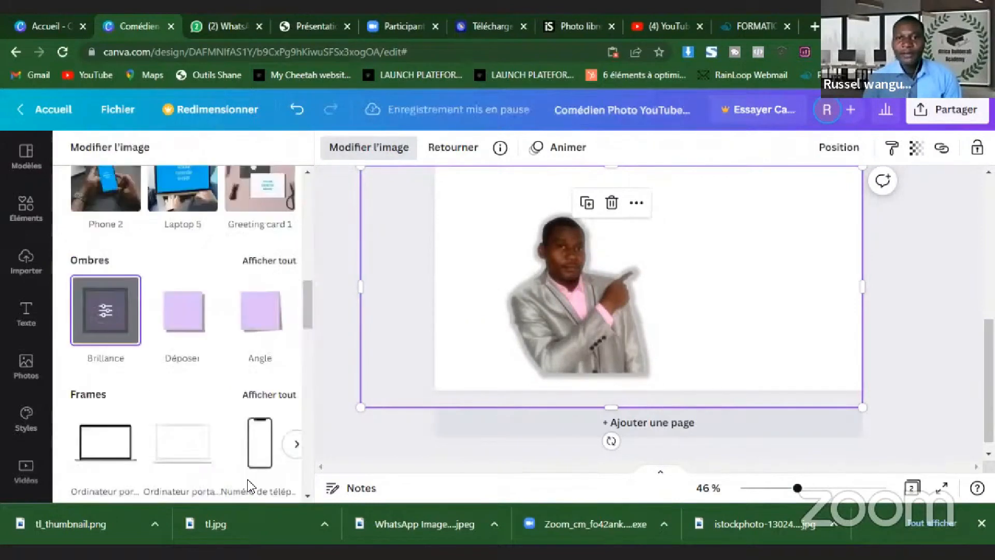
# Reopen the Brillance shadow's settings for the cutout and return to the list of image effects.
pyautogui.click(373, 151)
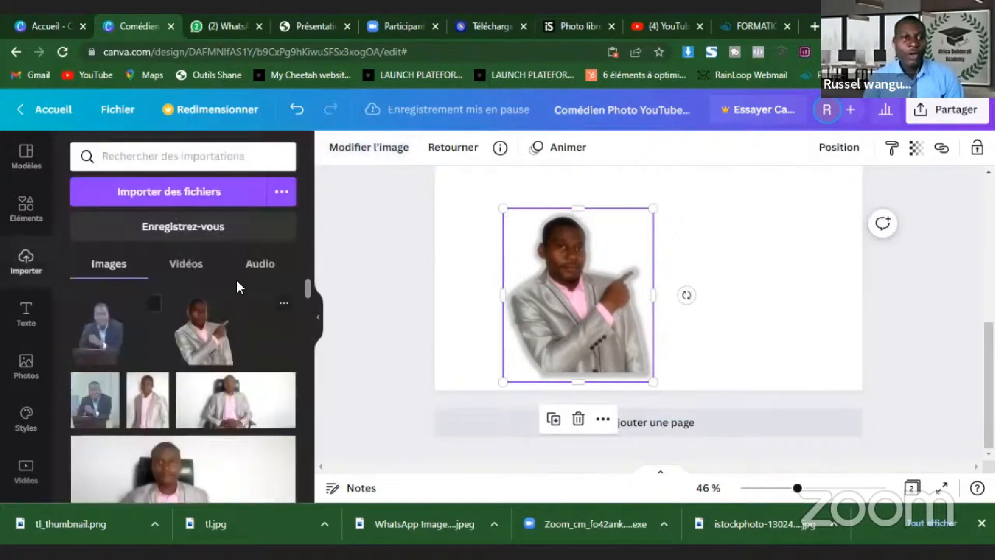
pyautogui.click(385, 151)
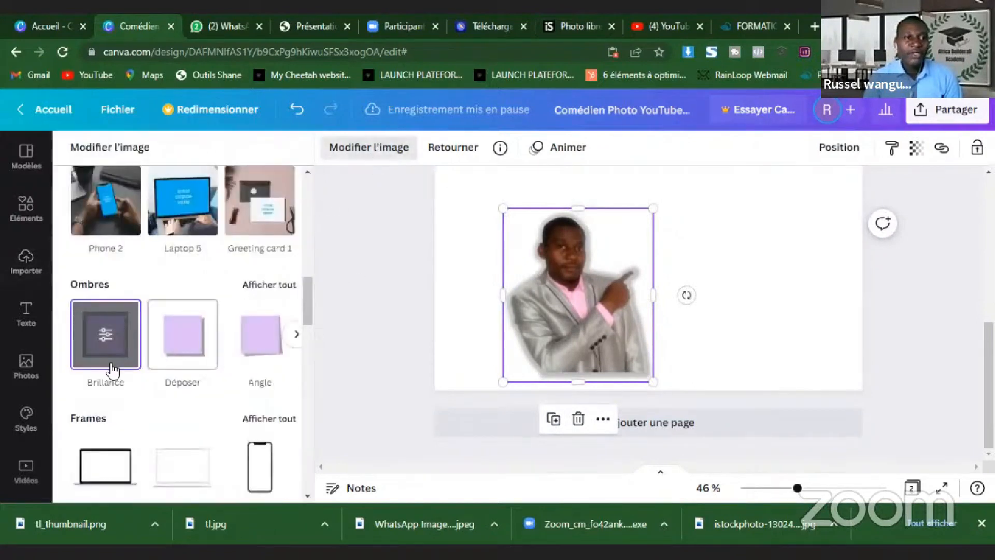
pyautogui.click(106, 339)
pyautogui.click(106, 337)
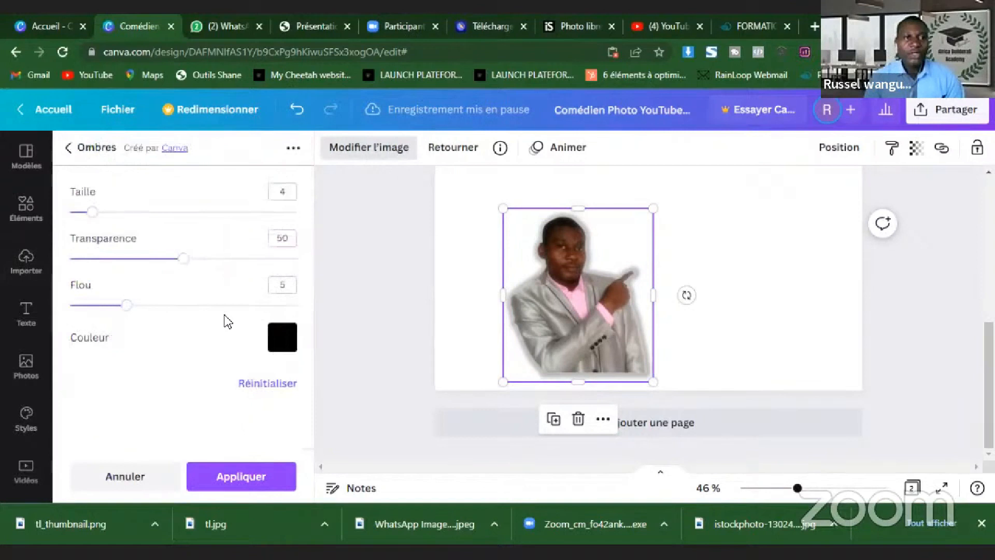
pyautogui.click(415, 224)
pyautogui.scroll(-2, 171, 306)
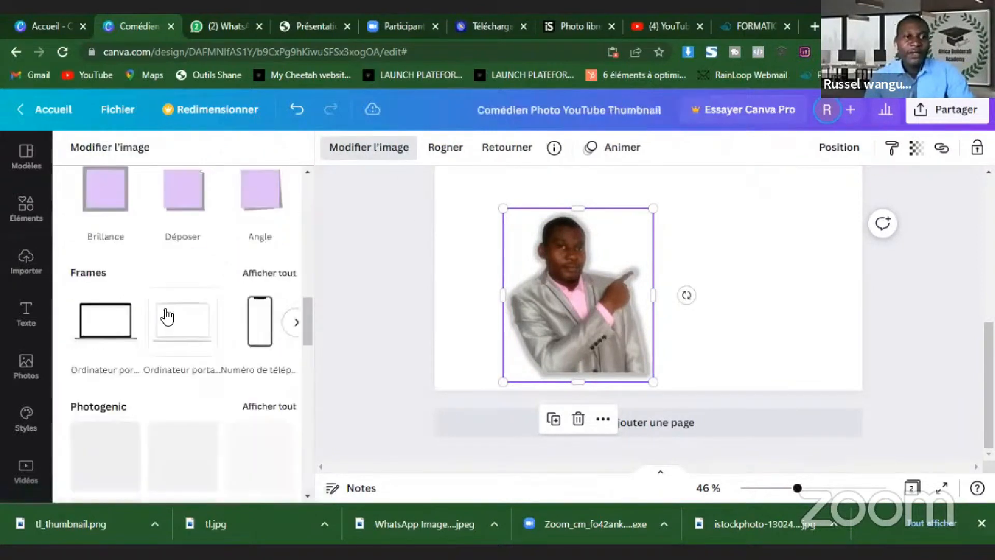
pyautogui.click(390, 151)
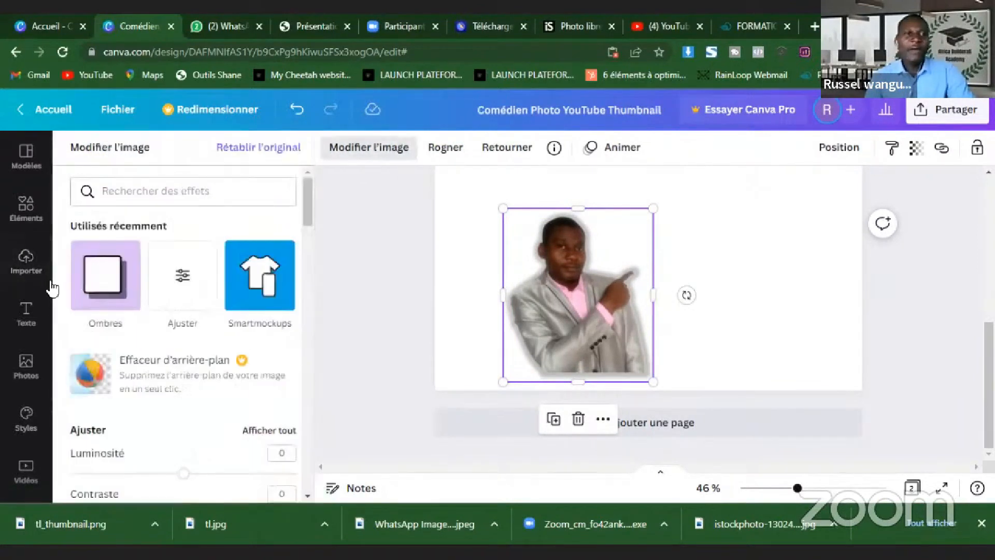
pyautogui.scroll(-10, 115, 357)
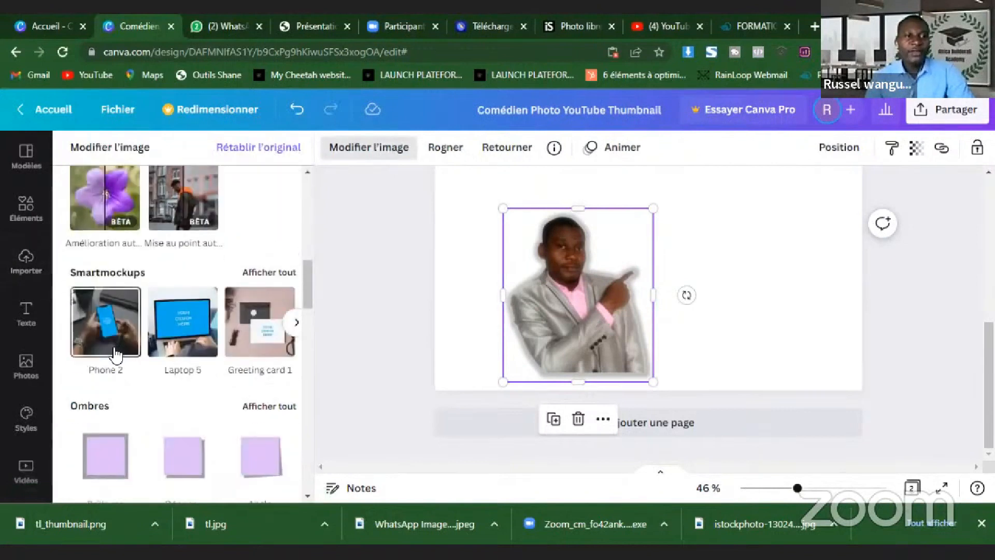
pyautogui.scroll(-2, 115, 355)
# Delete the shadowed cutout from page 2, place the pointing man's cutout there again and enlarge it to nearly fill the page.
pyautogui.press('Delete')
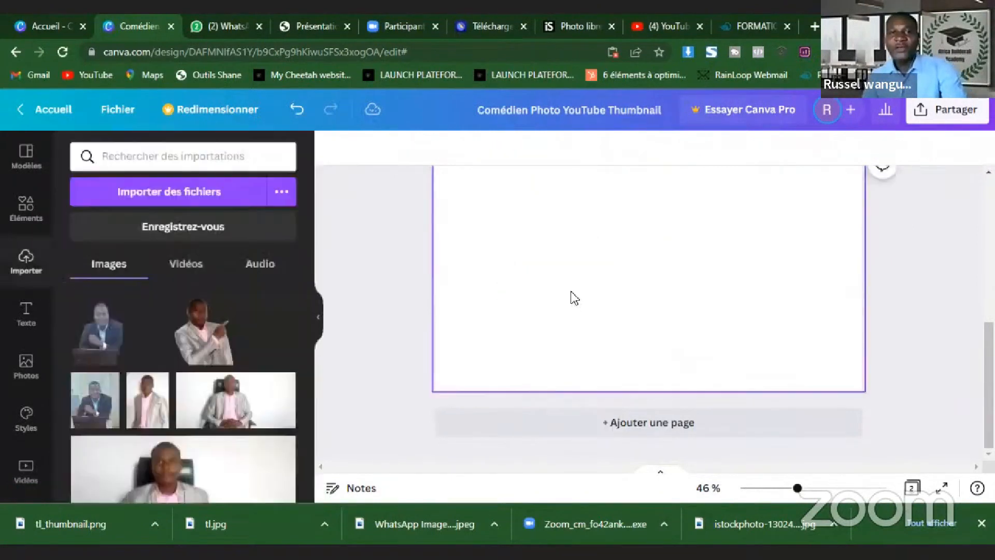
pyautogui.click(247, 341)
pyautogui.moveTo(463, 359); pyautogui.dragTo(427, 375)
pyautogui.moveTo(629, 255); pyautogui.dragTo(613, 256)
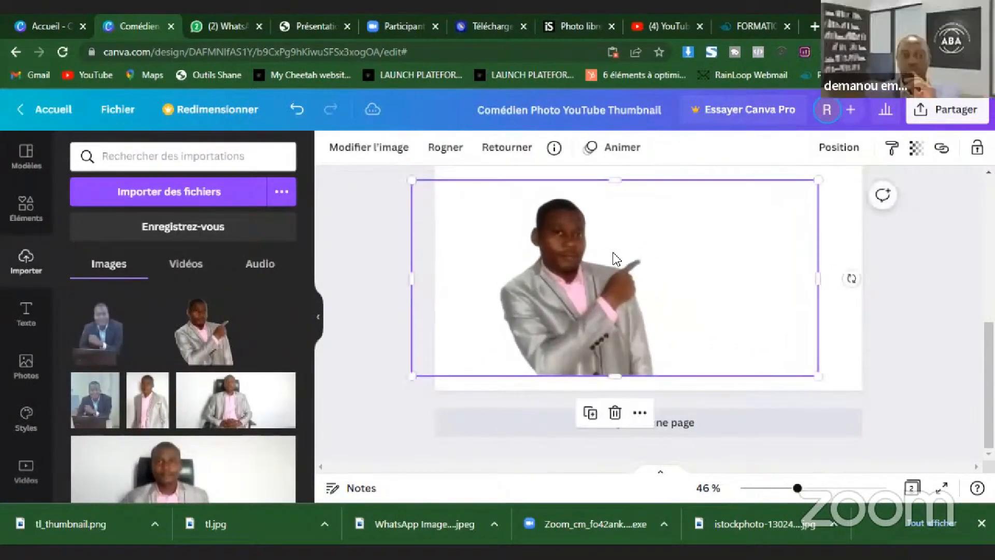
# Apply the Brillance shadow effect to the newly placed cutout and open the effect's settings.
pyautogui.click(372, 150)
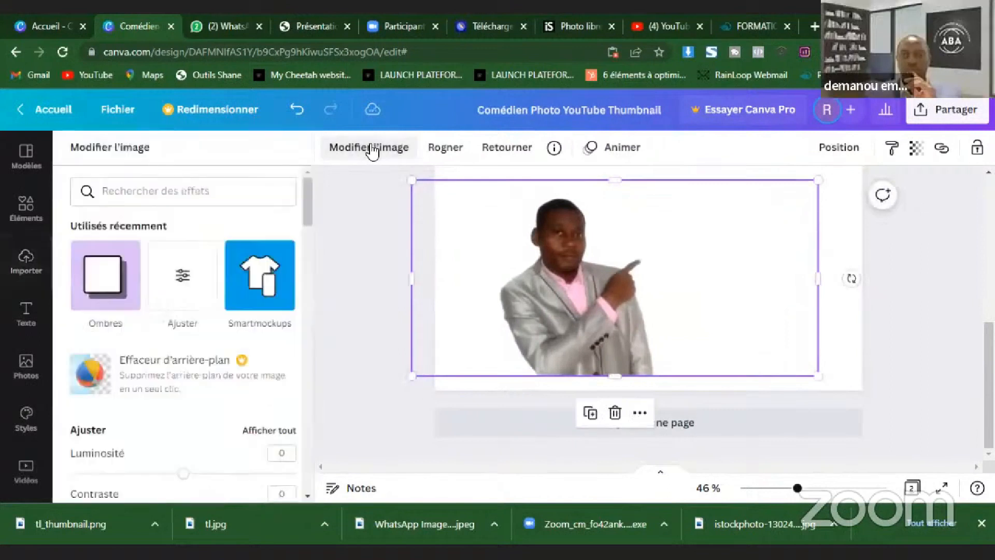
pyautogui.scroll(-10, 162, 309)
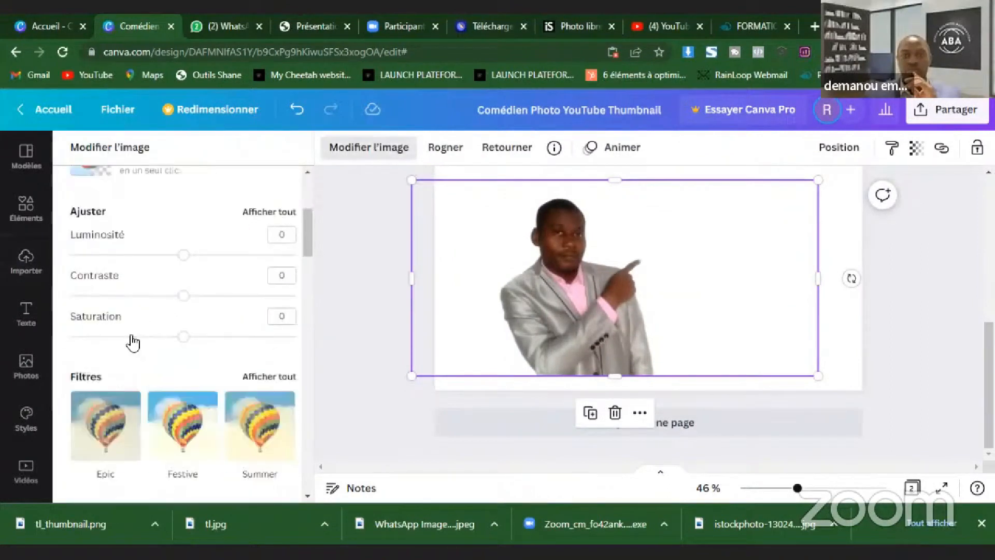
pyautogui.scroll(-10, 121, 348)
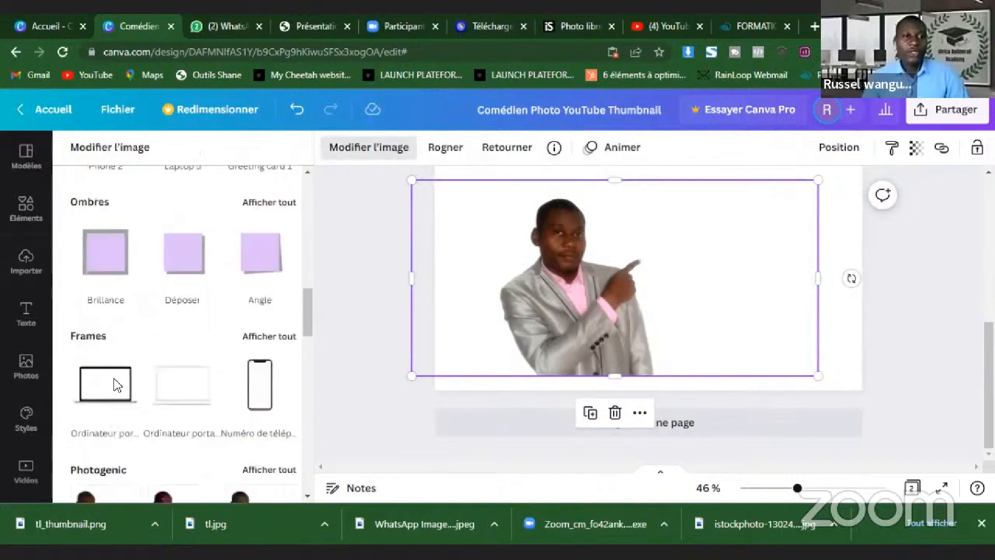
pyautogui.click(351, 151)
pyautogui.click(351, 151)
pyautogui.scroll(-5, 197, 249)
pyautogui.scroll(-8, 196, 263)
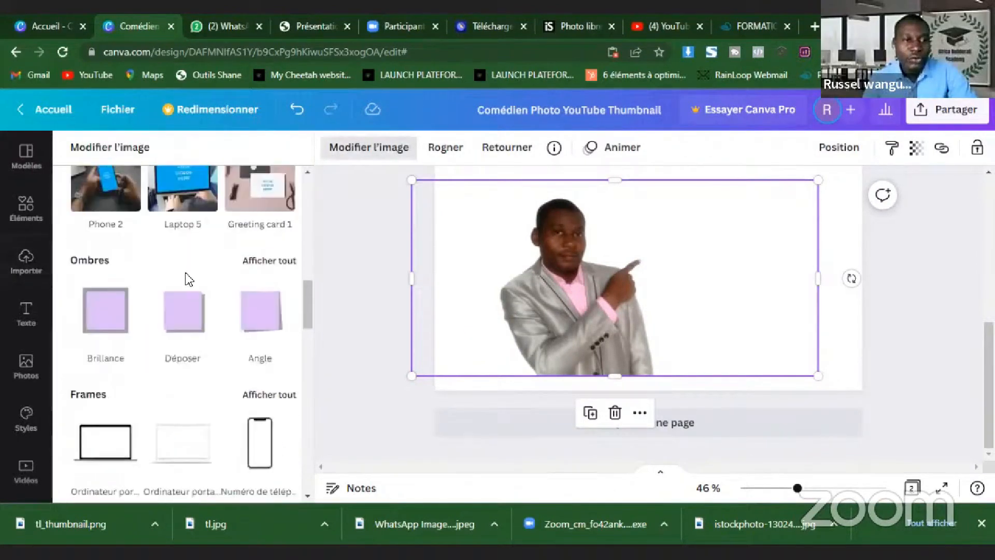
pyautogui.click(111, 323)
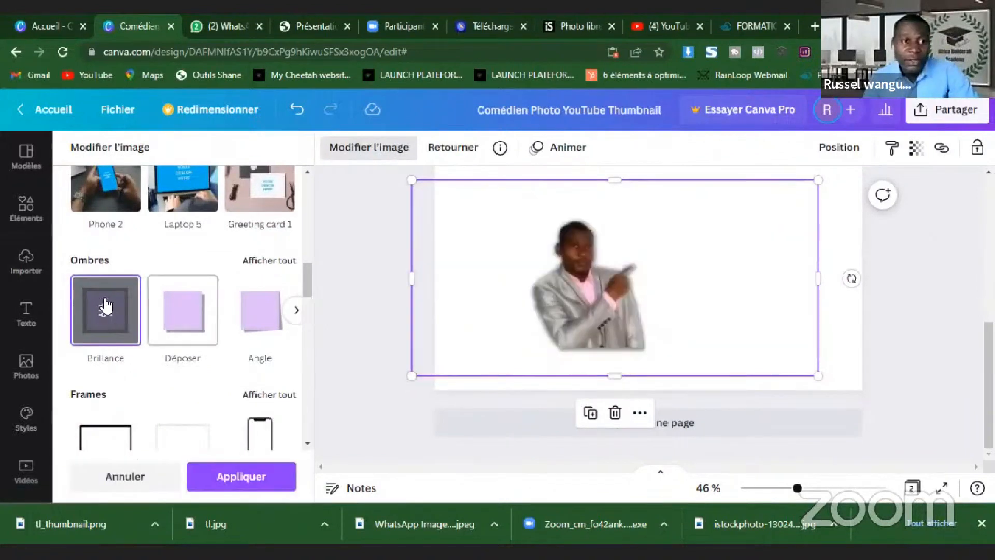
pyautogui.click(106, 311)
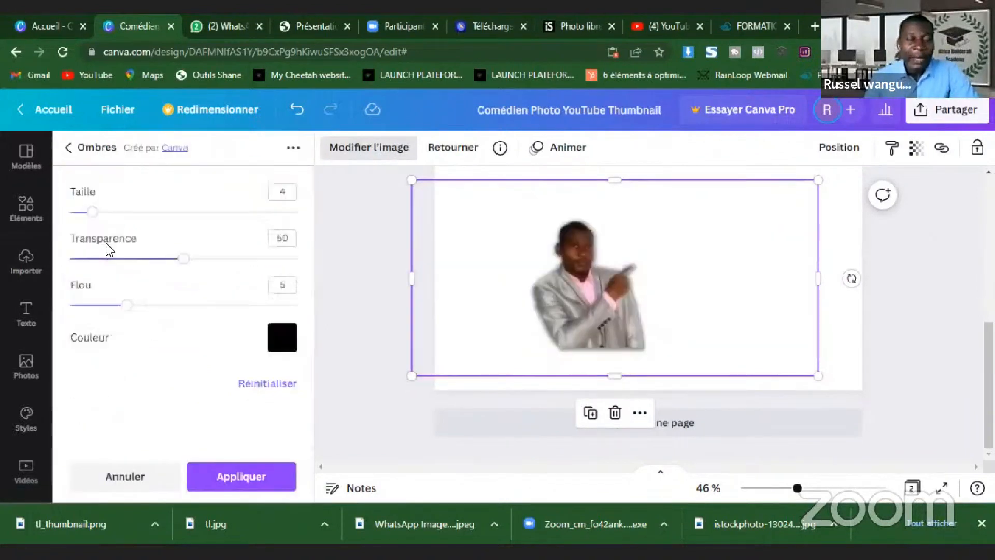
# Set the shadow's size to 10 and choose black as its colour.
pyautogui.moveTo(97, 214); pyautogui.dragTo(127, 214)
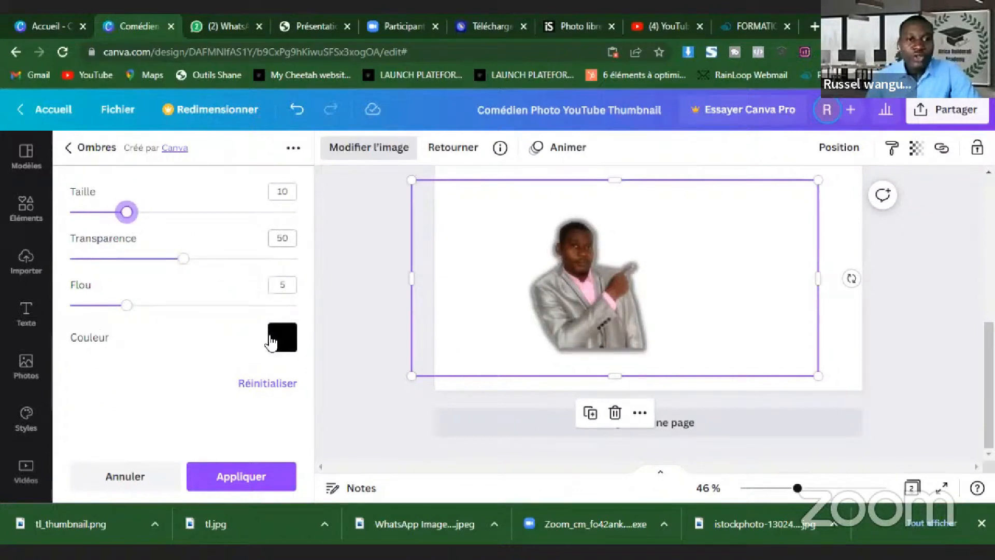
pyautogui.click(284, 342)
pyautogui.click(292, 304)
pyautogui.click(293, 208)
pyautogui.click(292, 142)
pyautogui.moveTo(447, 249); pyautogui.dragTo(275, 244)
pyautogui.click(200, 282)
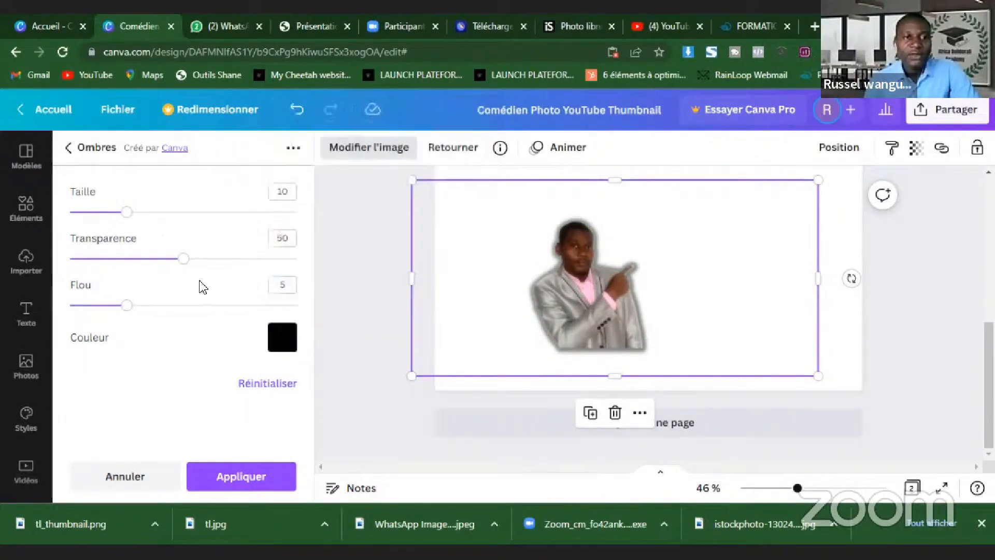
# Set the black shadow's transparency to 100 and its size to 17, and apply the effect.
pyautogui.moveTo(182, 262); pyautogui.dragTo(301, 262)
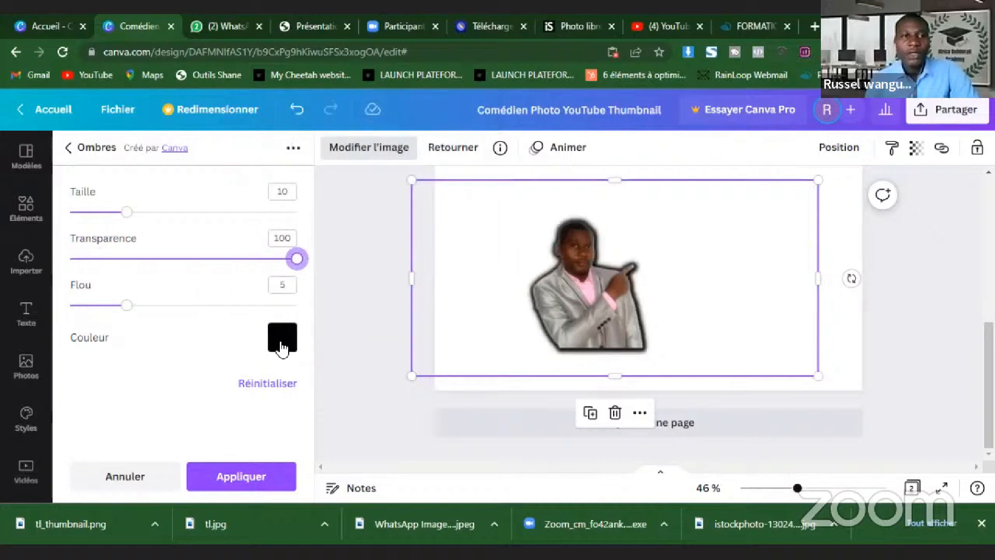
pyautogui.click(282, 343)
pyautogui.click(288, 205)
pyautogui.click(158, 349)
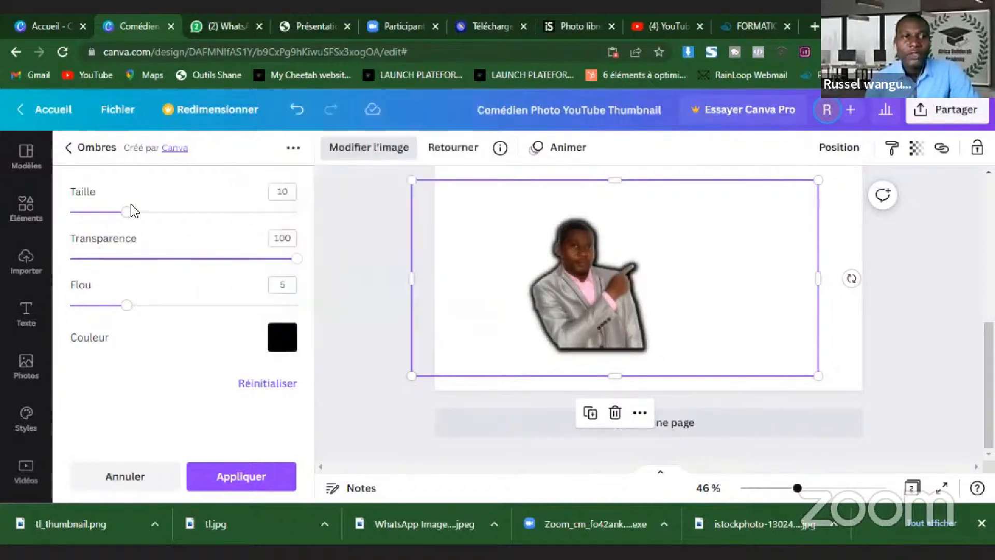
pyautogui.moveTo(130, 216); pyautogui.dragTo(166, 212)
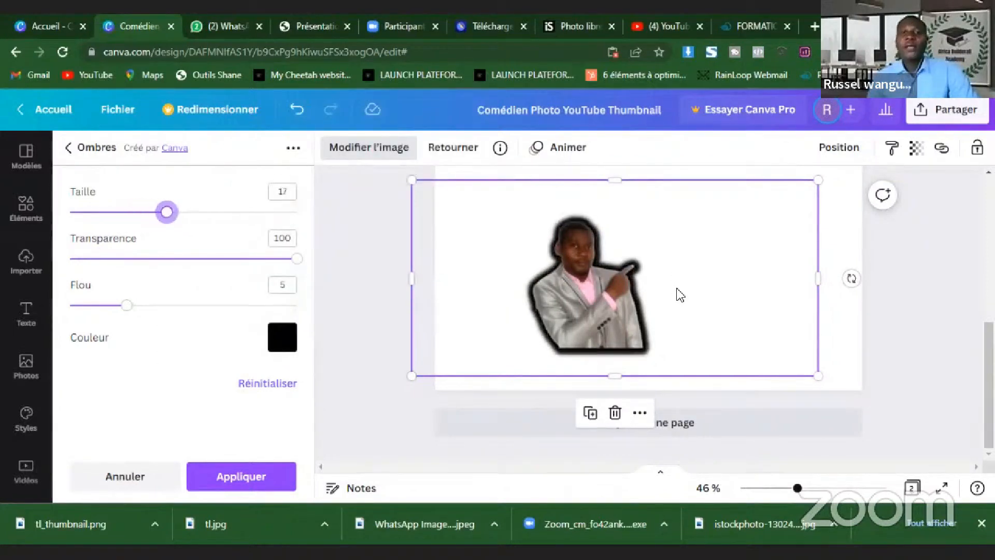
pyautogui.click(249, 477)
# Compare the duplicated-silhouette outline on page 1 with the shadow outline on page 2.
pyautogui.scroll(5, 619, 323)
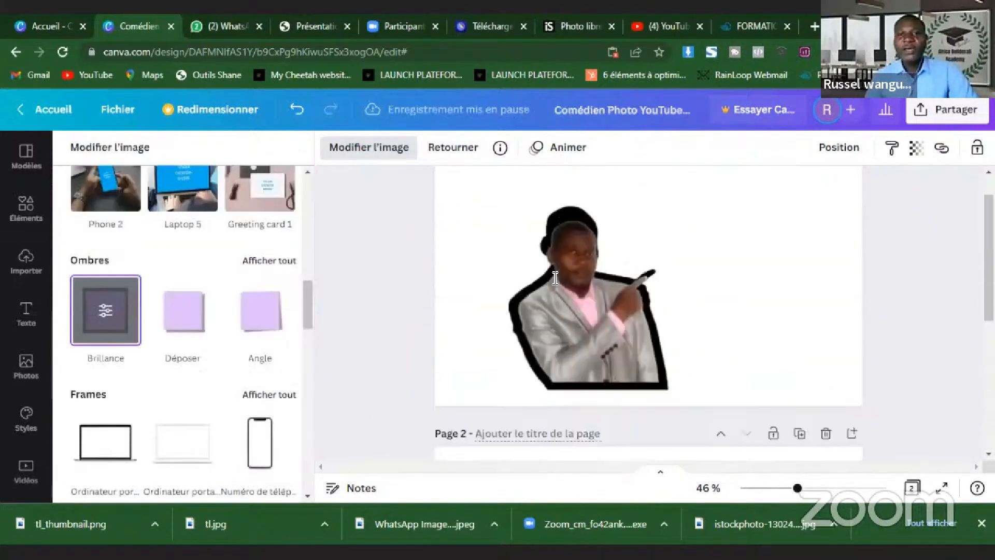
pyautogui.scroll(-3, 619, 322)
pyautogui.scroll(-3, 624, 329)
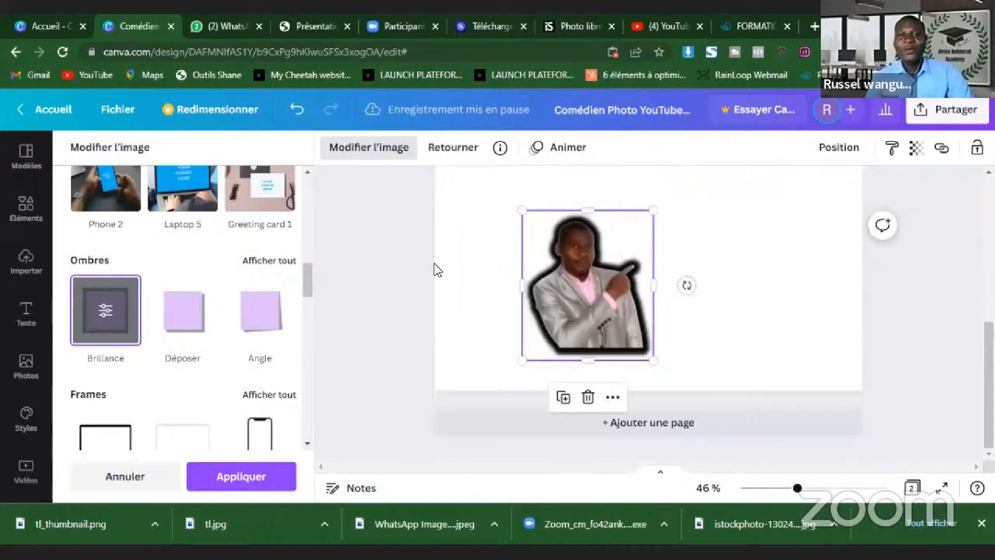
pyautogui.scroll(3, 650, 269)
pyautogui.scroll(4, 612, 285)
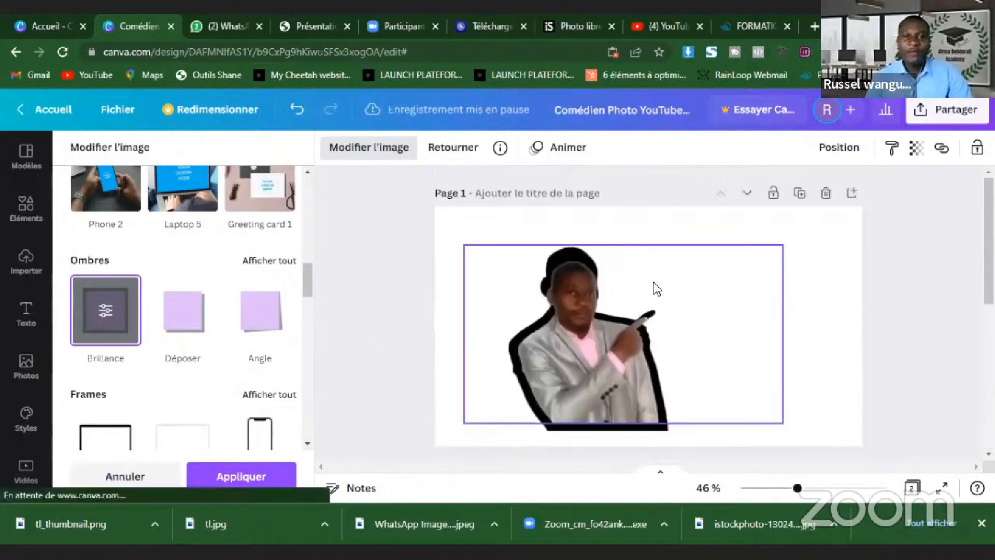
pyautogui.click(827, 324)
pyautogui.click(569, 338)
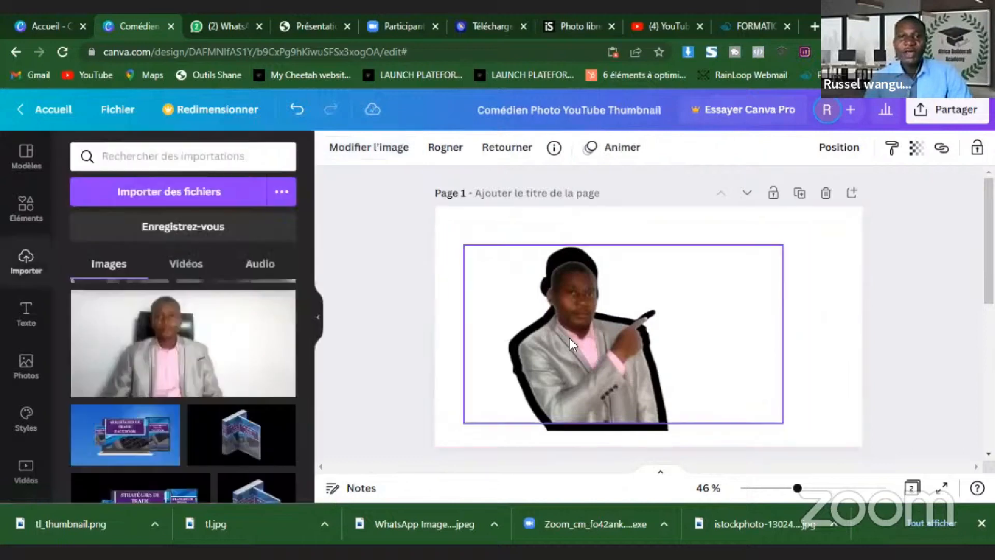
# Move the shadowed cutout on page 2 to the page's lower-left corner and enlarge it slightly.
pyautogui.scroll(-6, 743, 324)
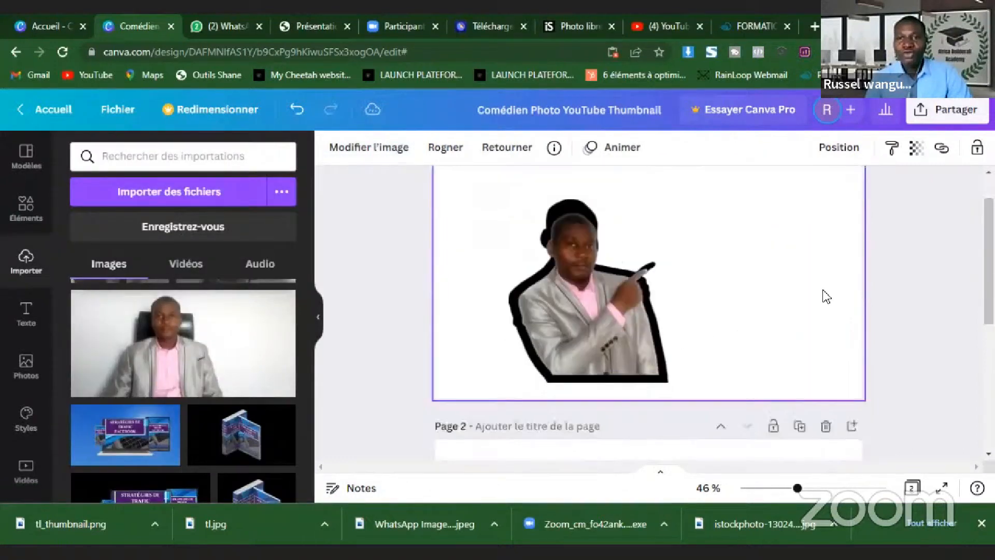
pyautogui.moveTo(582, 311); pyautogui.dragTo(521, 346)
pyautogui.moveTo(591, 240); pyautogui.dragTo(622, 220)
pyautogui.moveTo(533, 304); pyautogui.dragTo(529, 306)
# Change page 2's background colour to yellow from the default colours, after trying light orange.
pyautogui.click(749, 278)
pyautogui.click(332, 151)
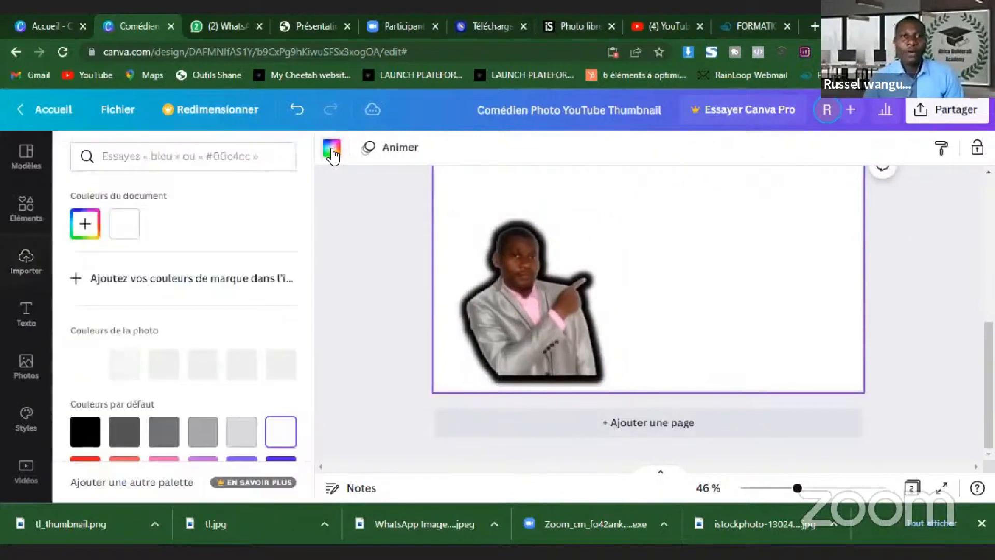
pyautogui.click(85, 228)
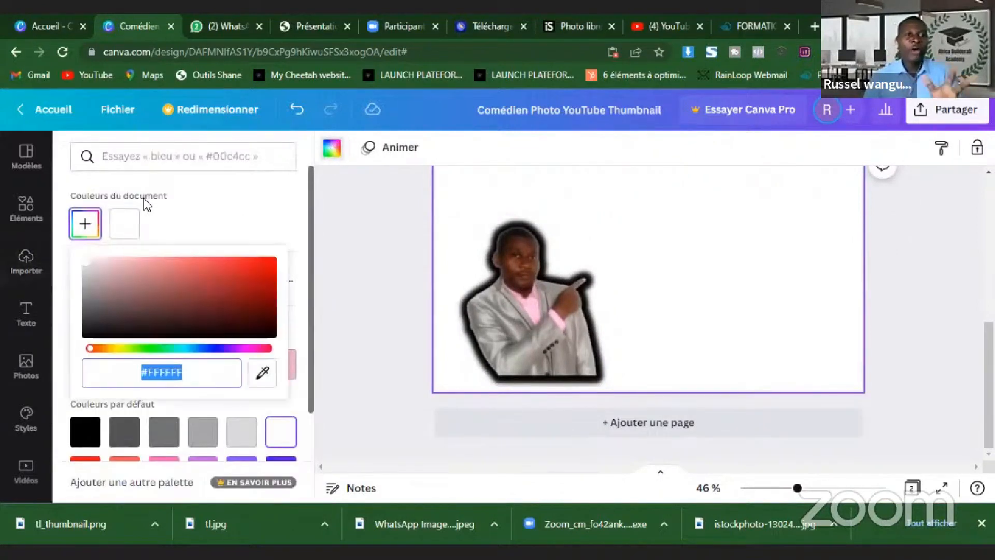
pyautogui.click(331, 148)
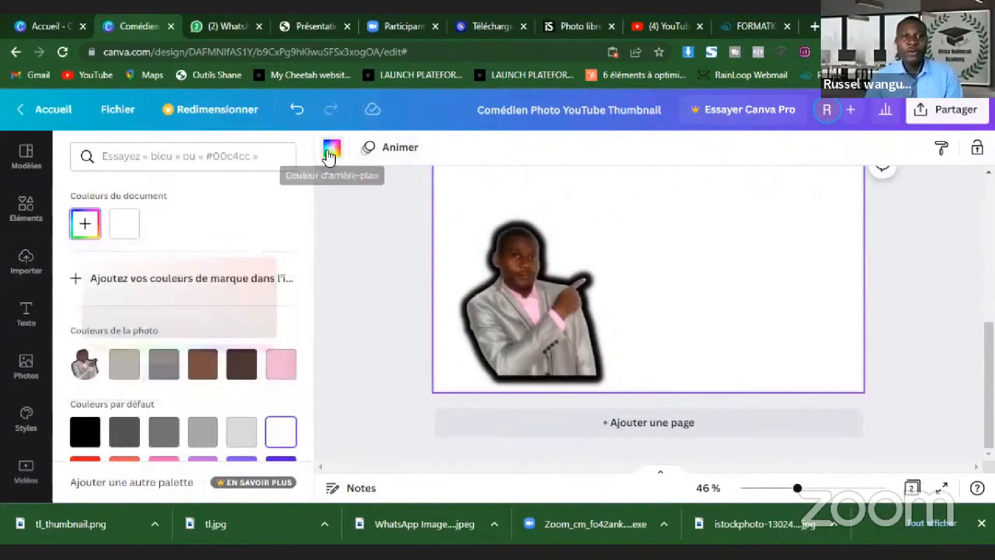
pyautogui.click(336, 157)
pyautogui.scroll(-3, 233, 337)
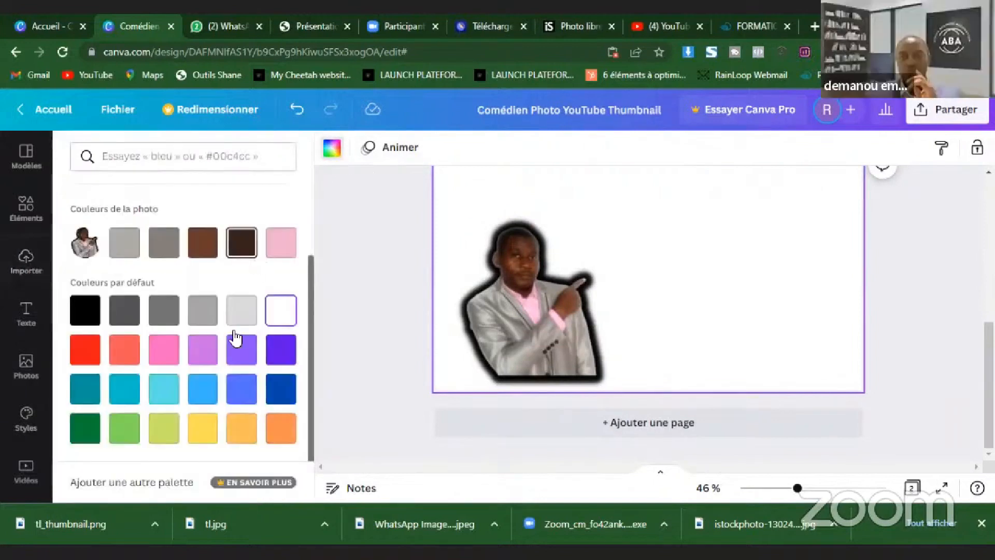
pyautogui.click(243, 430)
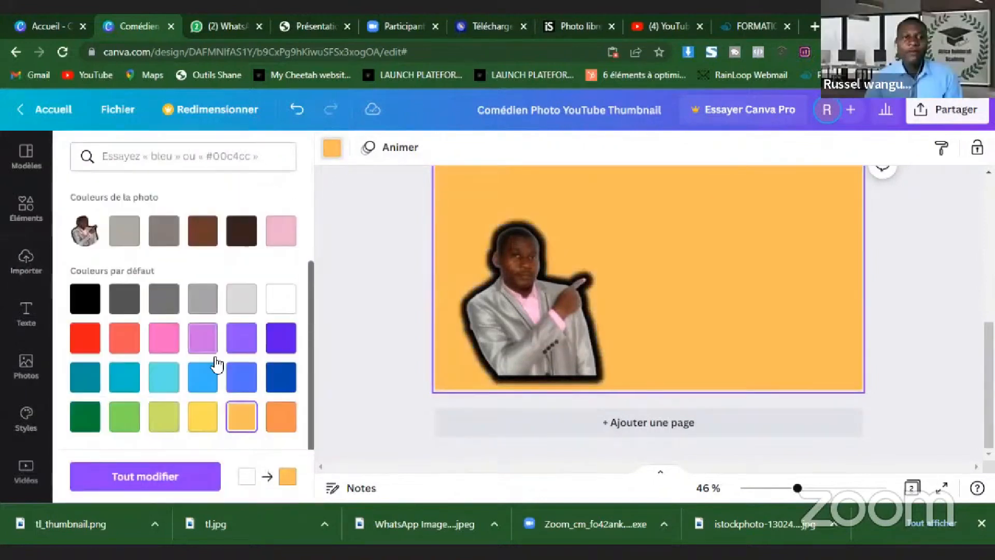
pyautogui.click(211, 424)
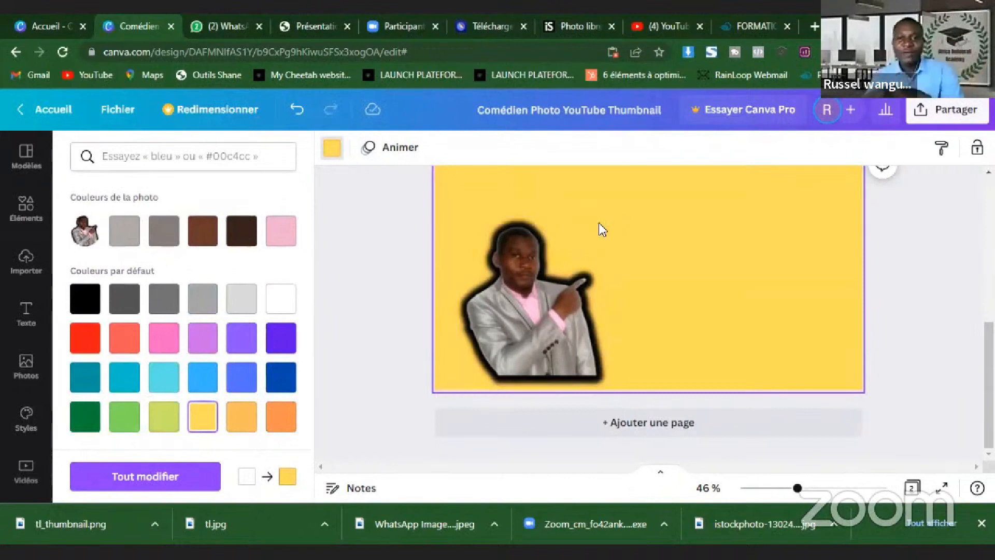
pyautogui.scroll(3, 681, 352)
pyautogui.scroll(-1, 688, 339)
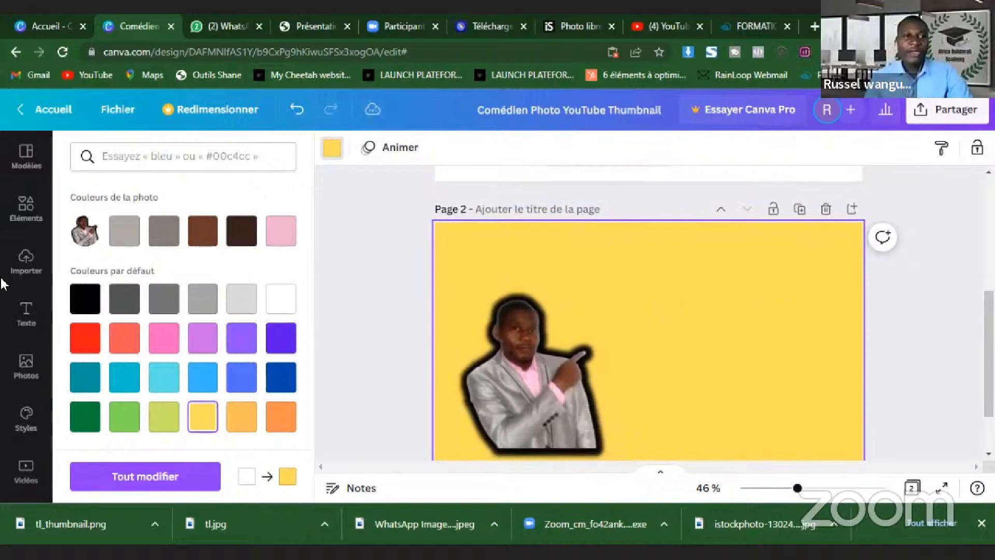
# Add the title "Comment vendre sur Facebook facilement" to page 2, narrow its text box and place it to the upper right of the portrait.
pyautogui.click(26, 318)
pyautogui.click(142, 265)
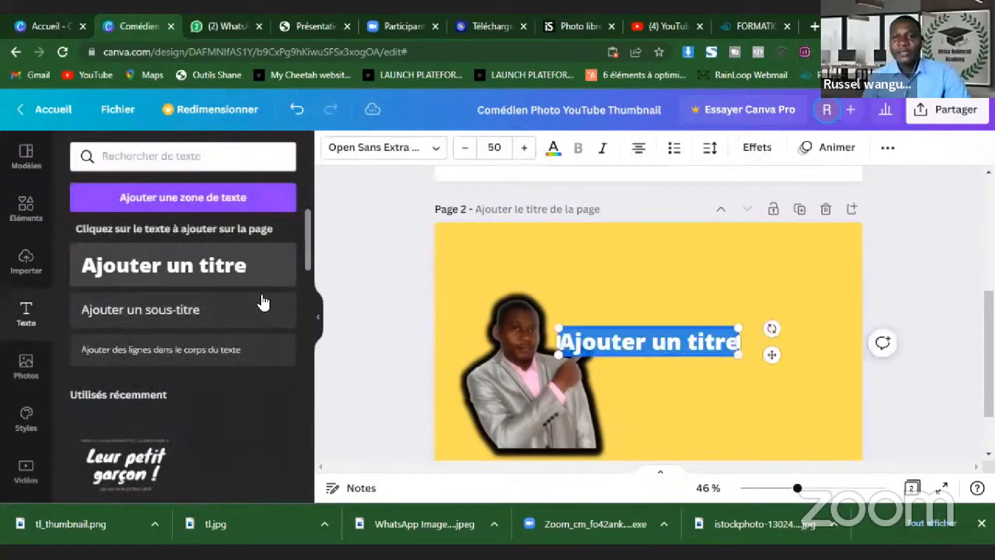
pyautogui.moveTo(615, 329); pyautogui.dragTo(639, 276)
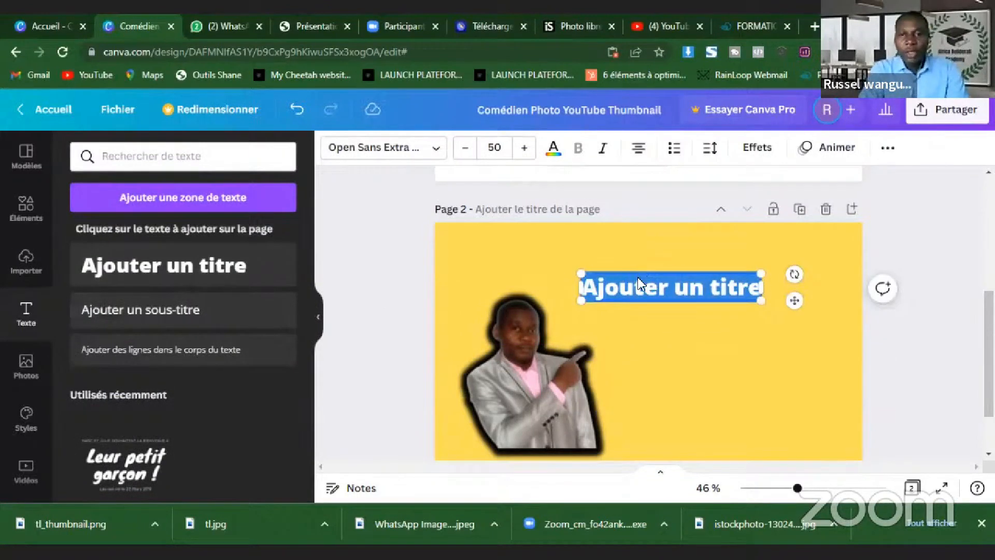
pyautogui.write('Ca')
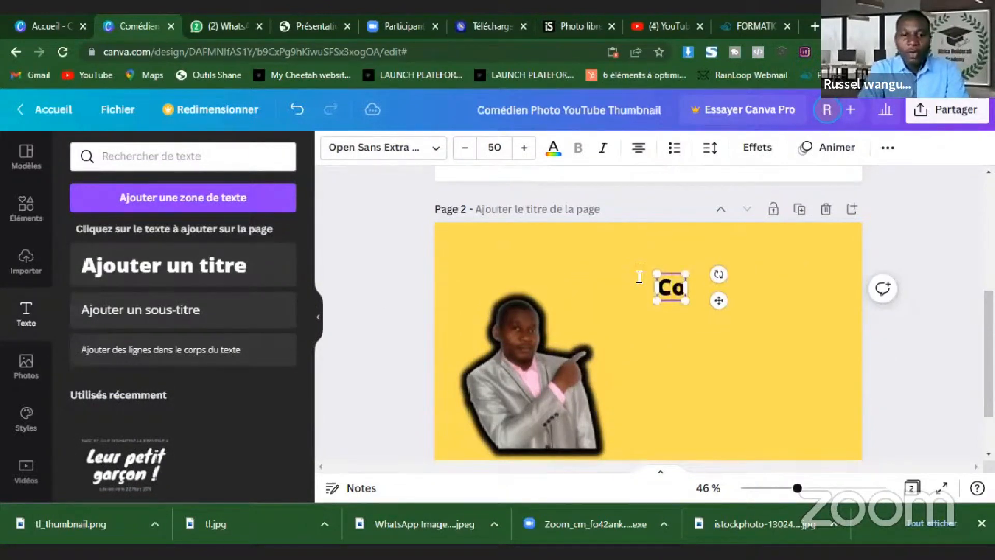
pyautogui.write('r Facebook gr')
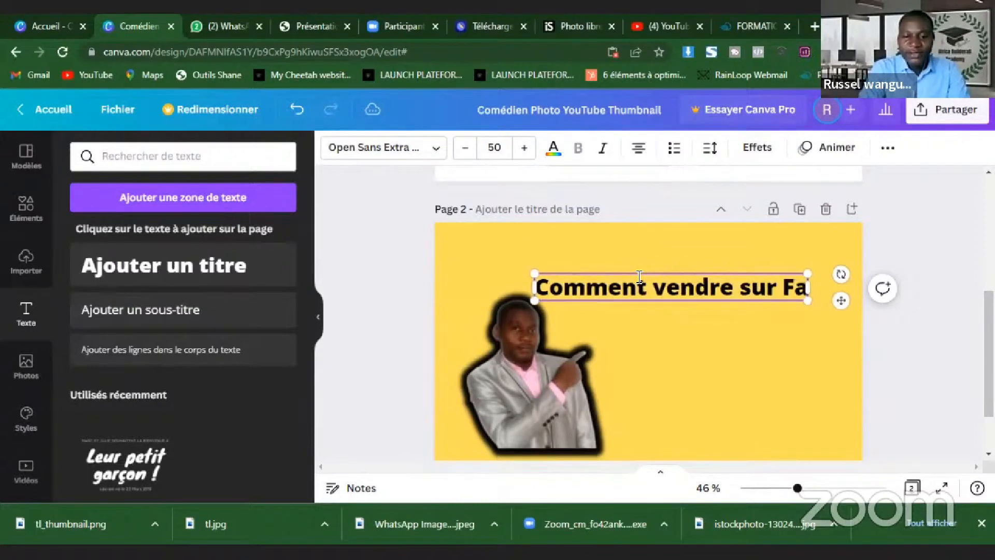
pyautogui.press('BackSpace')
pyautogui.press('BackSpace')
pyautogui.write('facilement')
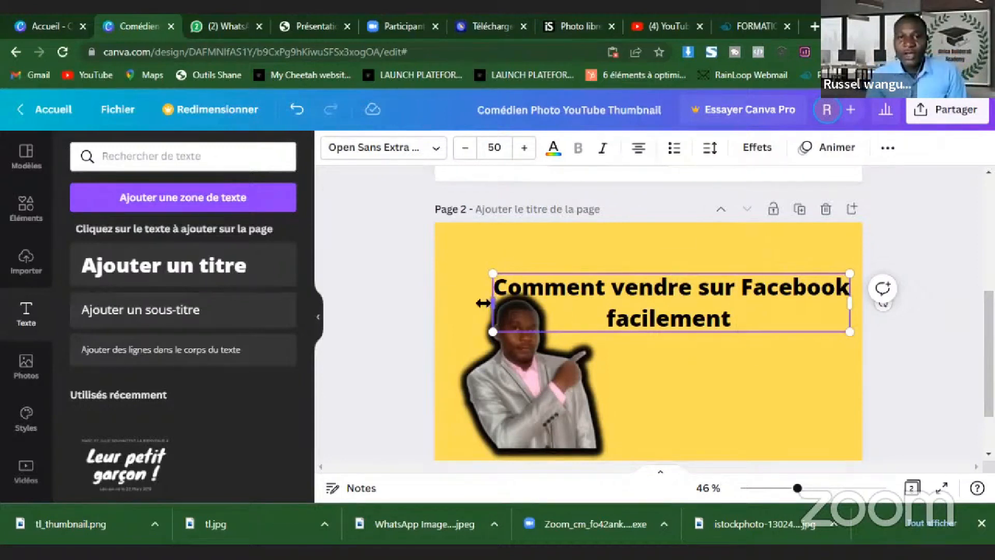
pyautogui.moveTo(488, 304); pyautogui.dragTo(526, 306)
pyautogui.moveTo(763, 321); pyautogui.dragTo(752, 302)
# Apply the Ombré effect to the title and set its font size to 62.
pyautogui.doubleClick(719, 274)
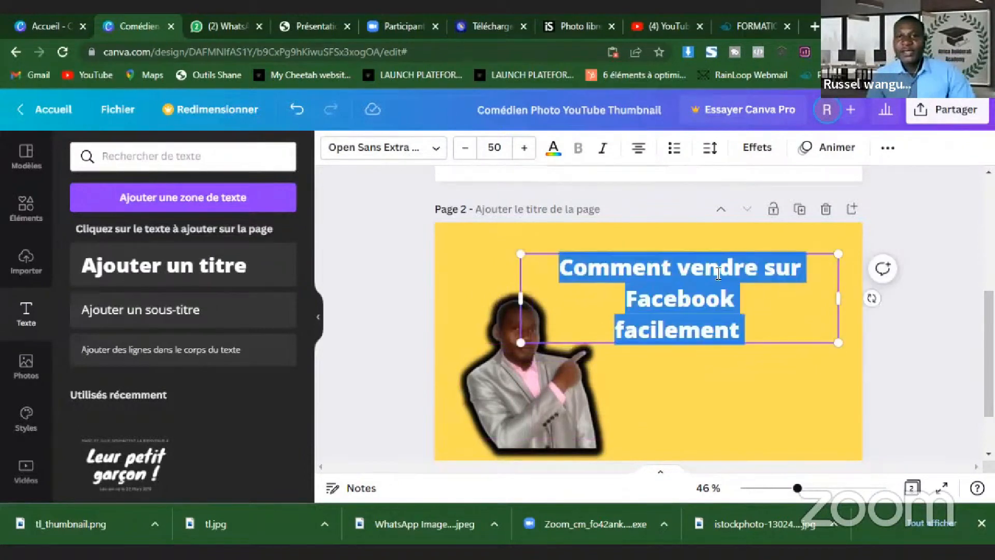
pyautogui.click(758, 147)
pyautogui.scroll(-3, 182, 289)
pyautogui.scroll(3, 155, 291)
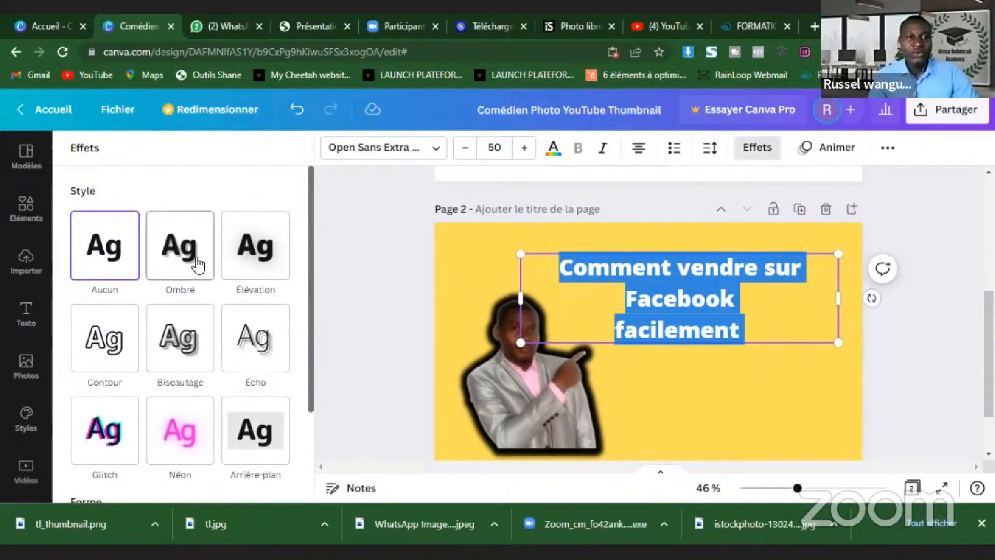
pyautogui.click(195, 252)
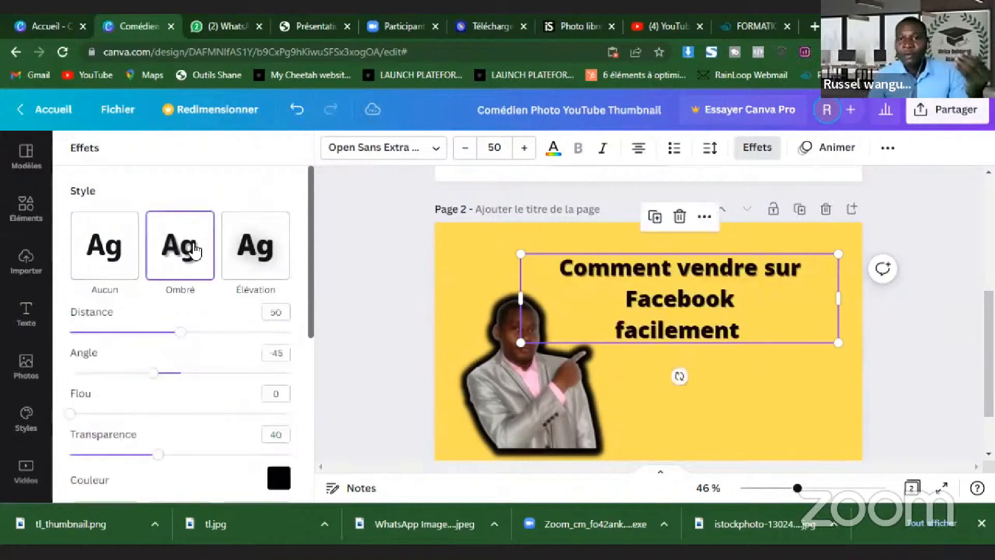
pyautogui.click(524, 148)
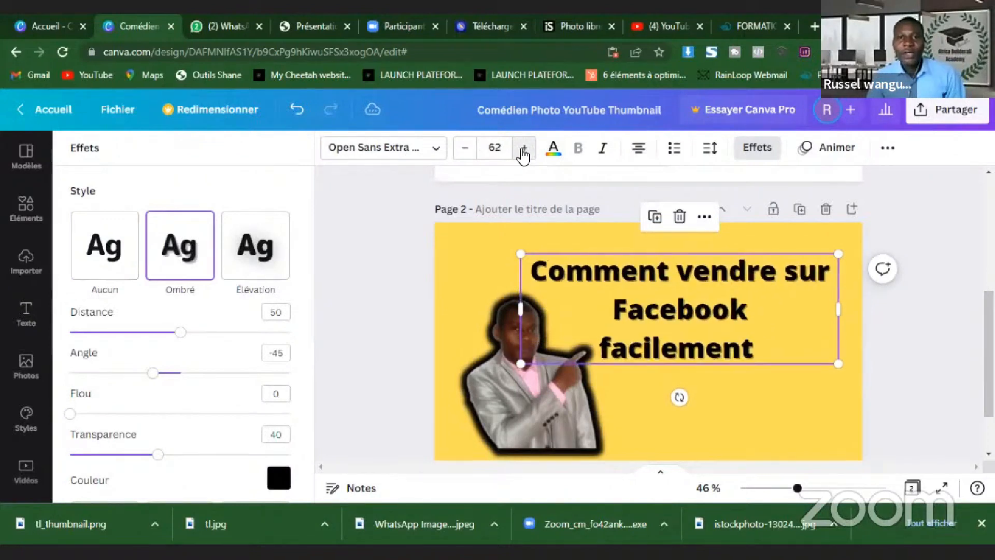
# Try the Courber text shape on the title and return it to no shape.
pyautogui.scroll(-3, 255, 322)
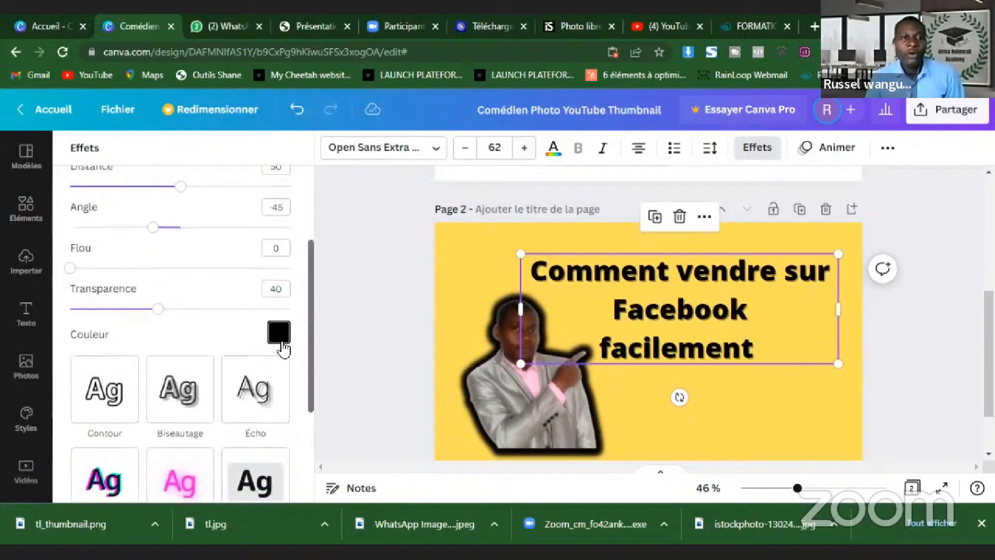
pyautogui.scroll(-3, 276, 340)
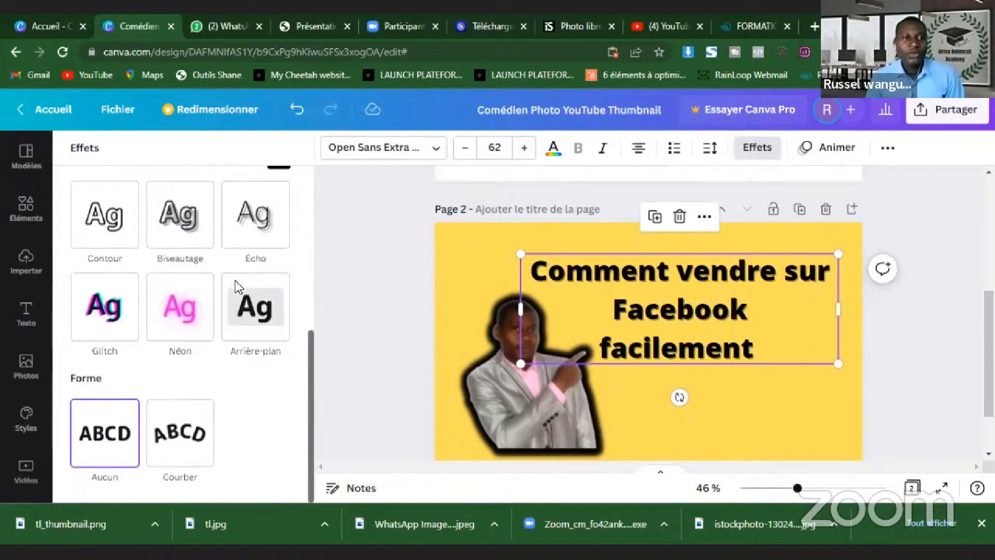
pyautogui.click(178, 451)
pyautogui.click(118, 455)
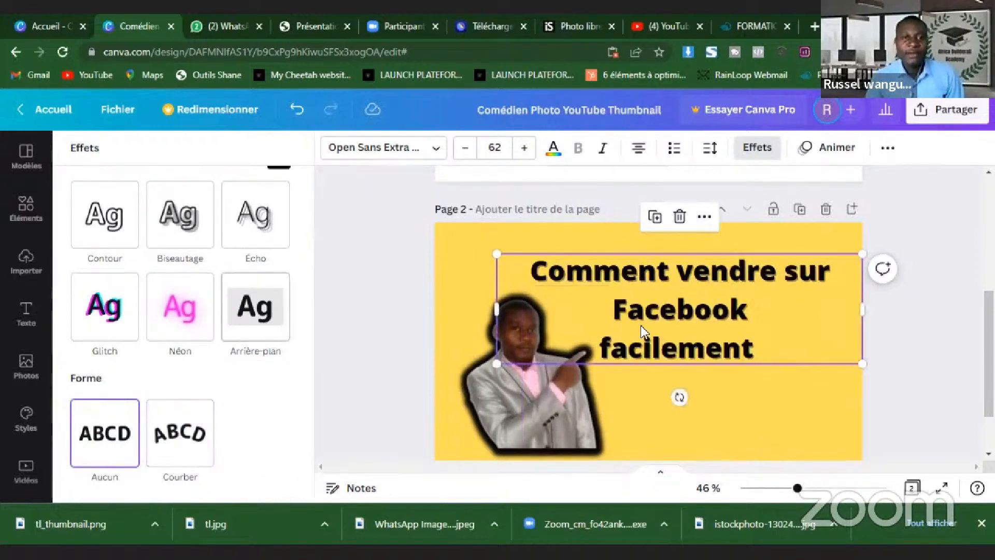
pyautogui.click(735, 412)
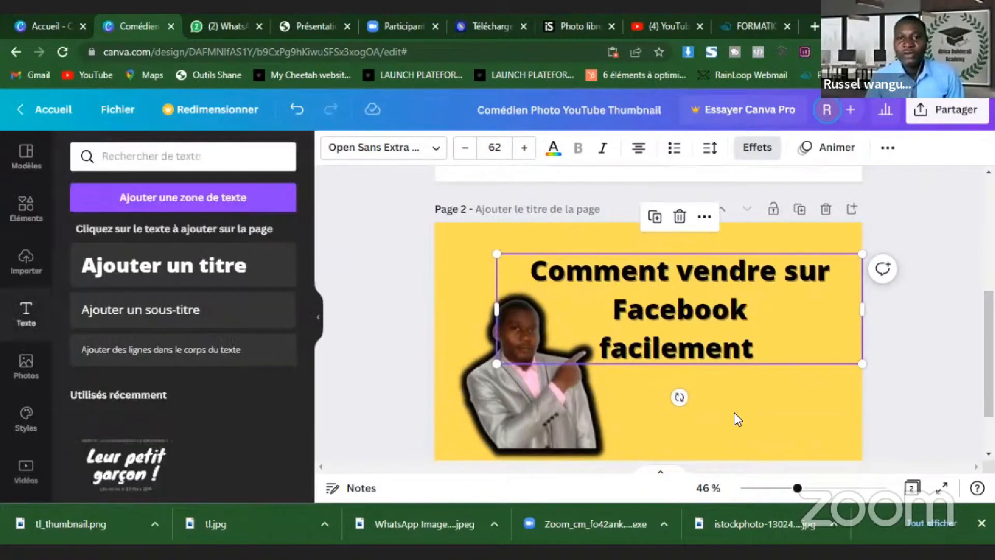
# Change the whole title's font to League Spartan.
pyautogui.click(771, 353)
pyautogui.hotkey('ctrl', 'a')
pyautogui.click(436, 148)
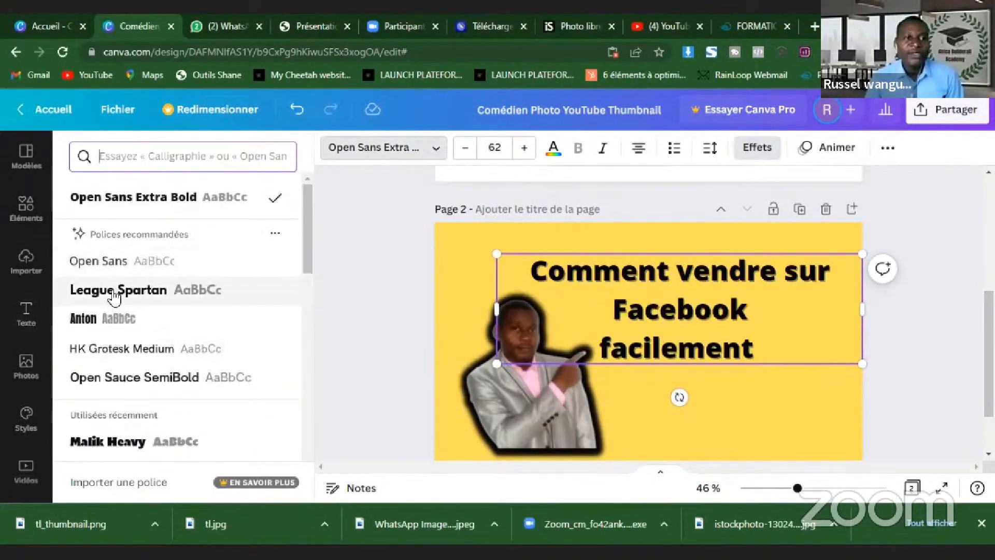
pyautogui.click(114, 291)
pyautogui.click(749, 403)
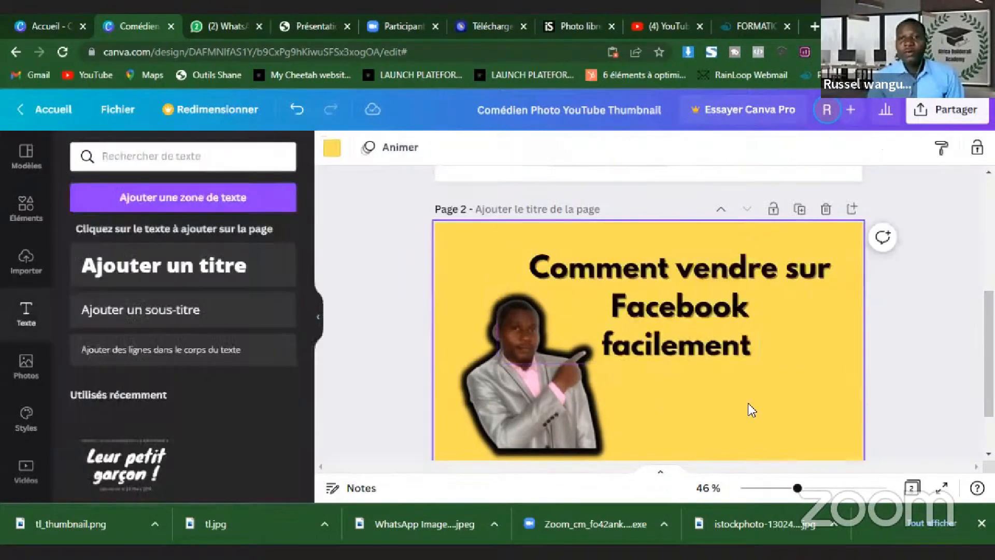
pyautogui.click(333, 149)
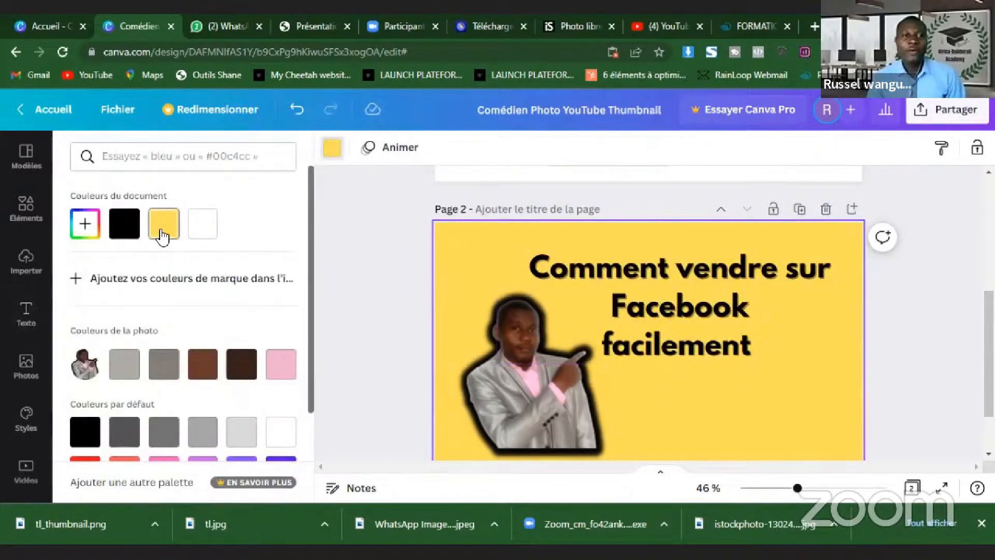
pyautogui.scroll(-2, 654, 293)
# Switch to YouTube and examine the background colours, text and portrait outlines of the home page thumbnails.
pyautogui.click(640, 21)
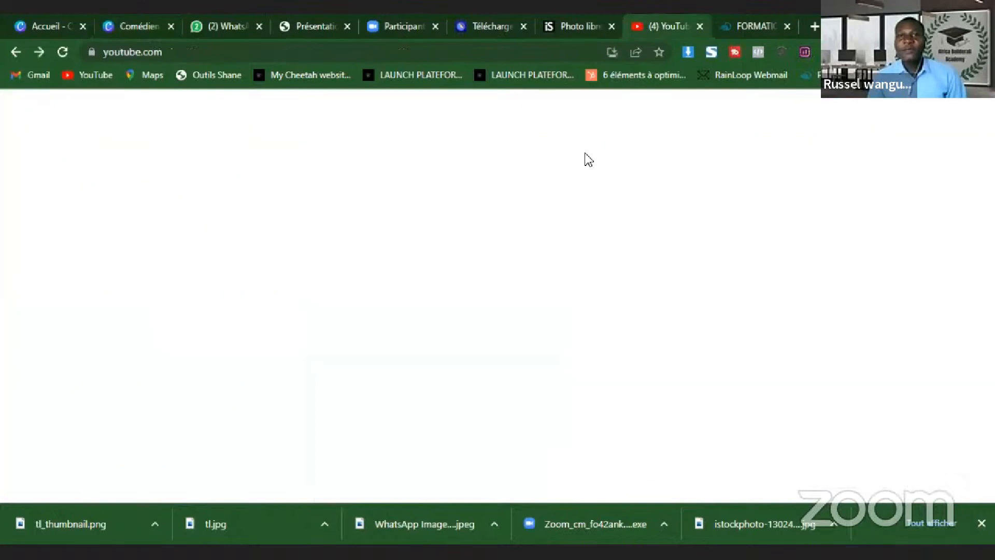
pyautogui.scroll(-3, 549, 257)
pyautogui.scroll(-3, 551, 259)
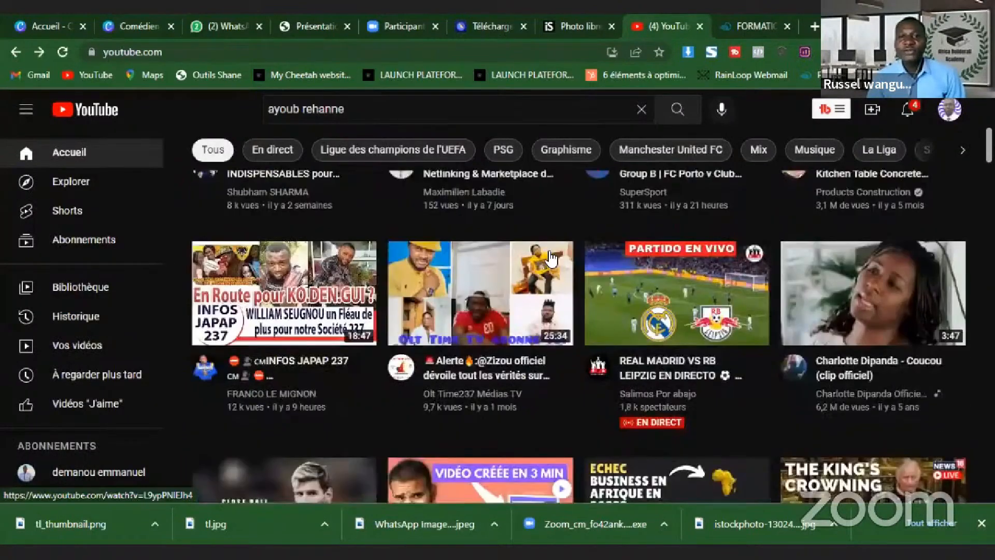
pyautogui.scroll(-3, 551, 257)
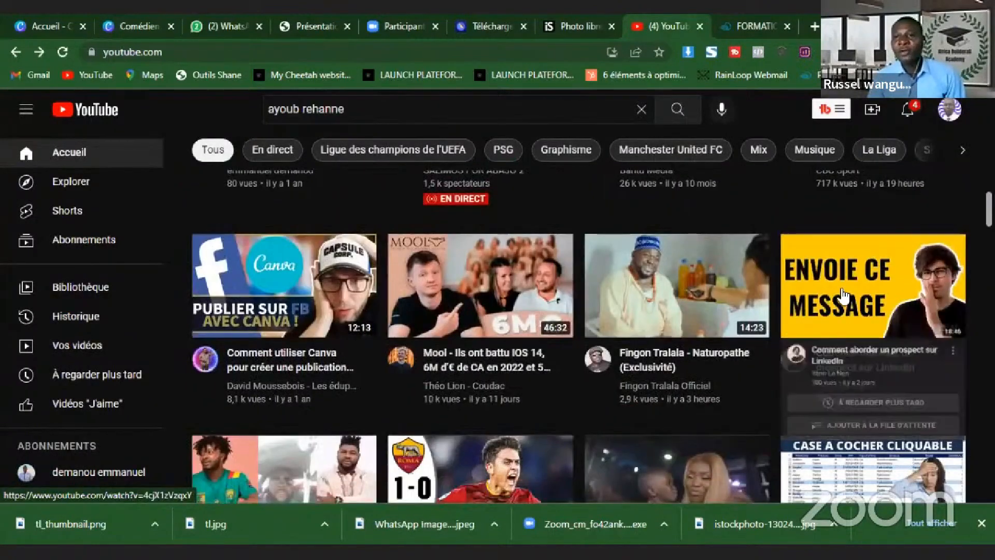
pyautogui.scroll(2, 525, 345)
pyautogui.scroll(1, 525, 345)
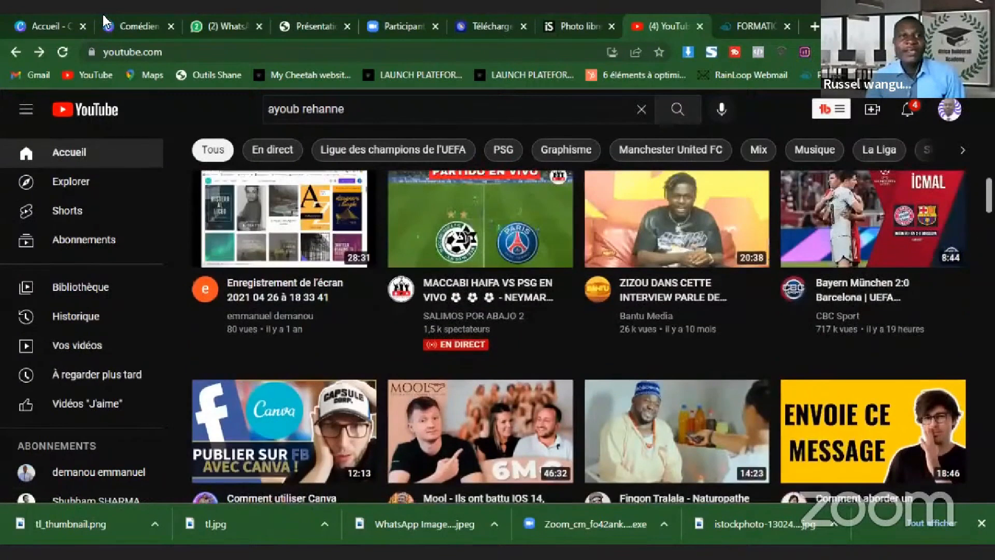
# Switch back to the Canva design and reopen the Brillance shadow settings for the portrait cutout on page 2.
pyautogui.click(136, 27)
pyautogui.scroll(-2, 717, 351)
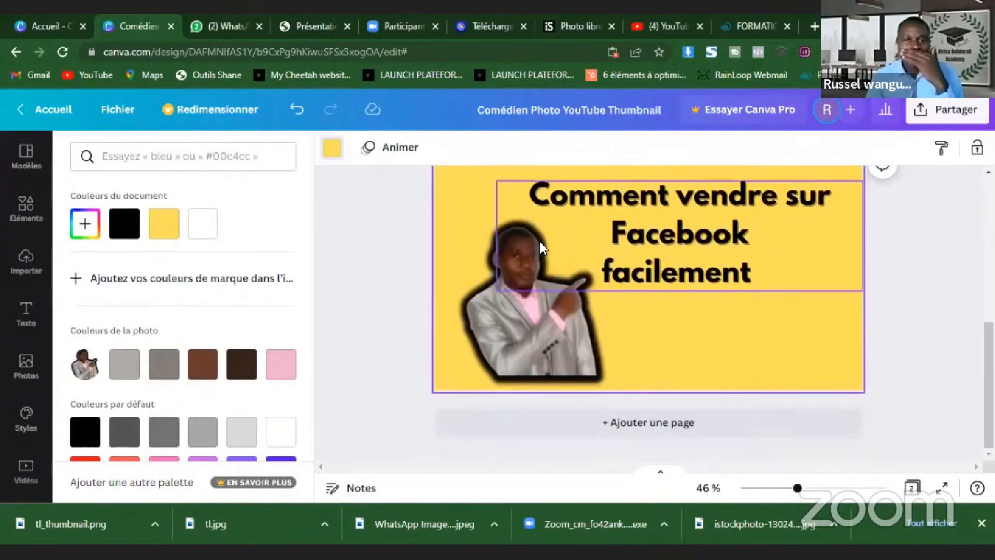
pyautogui.click(536, 331)
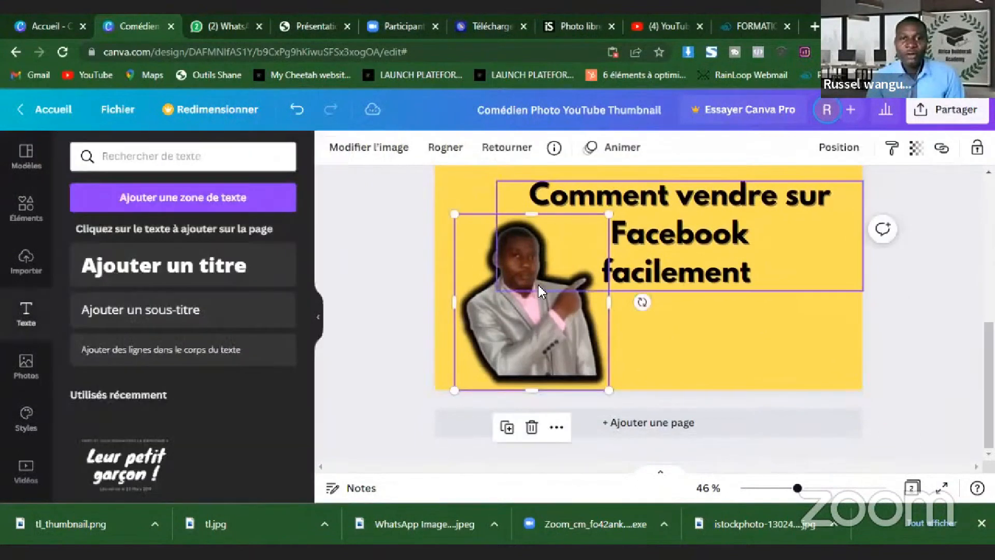
pyautogui.click(334, 147)
pyautogui.scroll(-10, 182, 271)
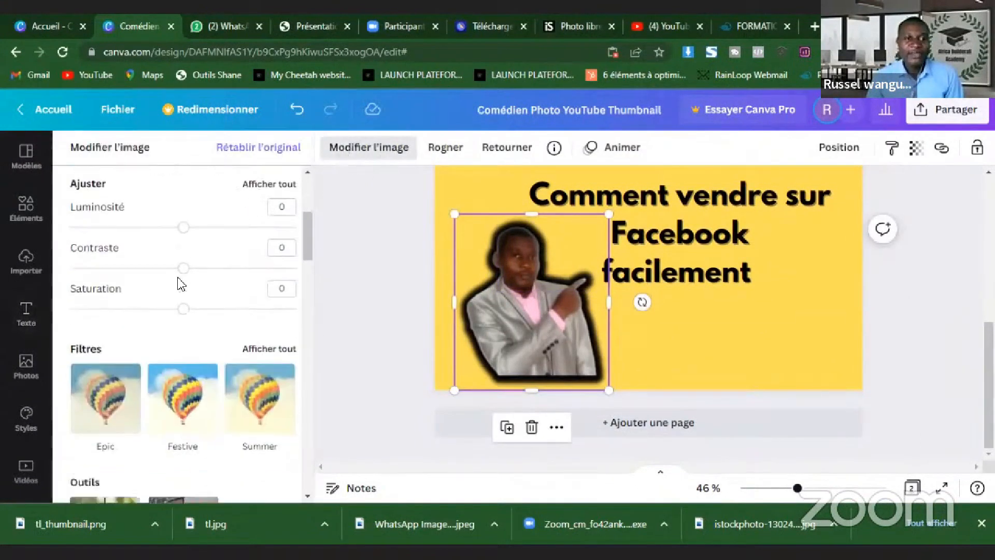
pyautogui.click(116, 384)
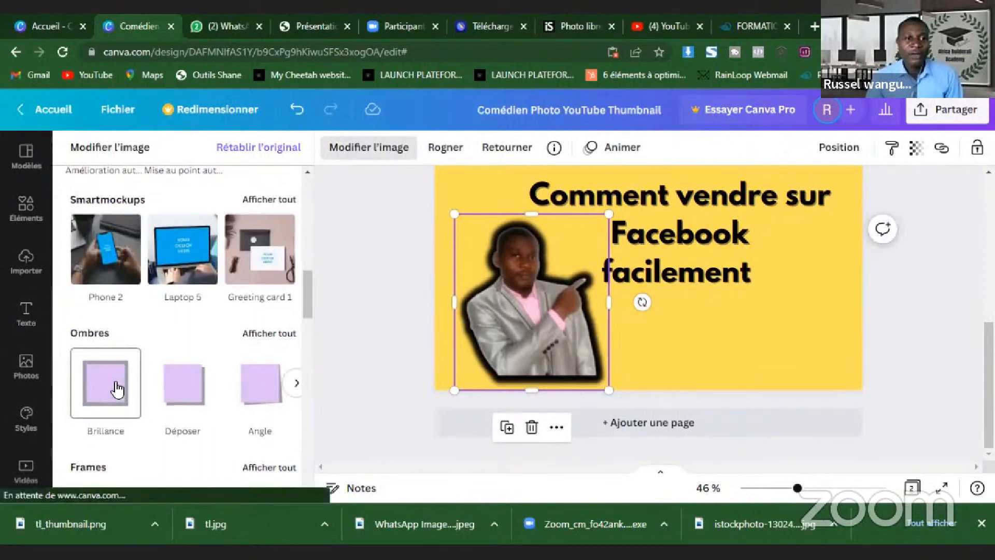
pyautogui.click(109, 396)
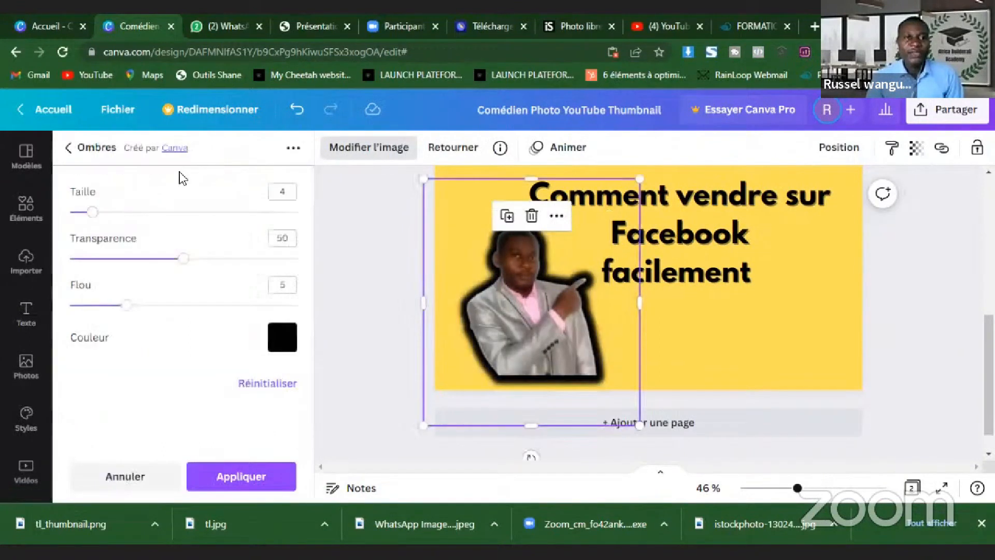
# Set the portrait cutout's Brillance shadow to transparency 100, size 2 and blur 3, and close the image editing.
pyautogui.moveTo(184, 262); pyautogui.dragTo(309, 272)
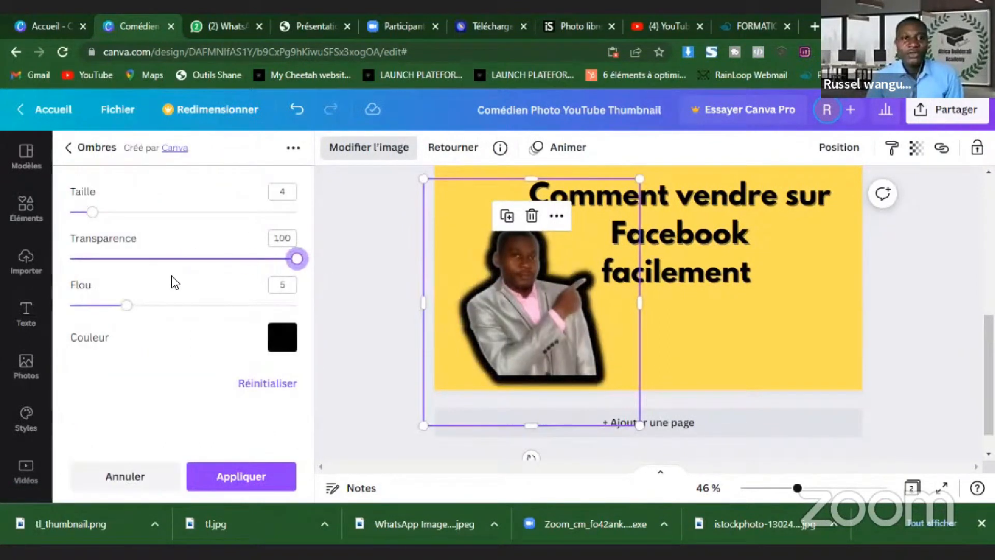
pyautogui.click(282, 343)
pyautogui.moveTo(93, 212)
pyautogui.mouseDown()
pyautogui.moveTo(69, 214)
pyautogui.moveTo(81, 213)
pyautogui.mouseUp()
pyautogui.moveTo(135, 314); pyautogui.dragTo(104, 306)
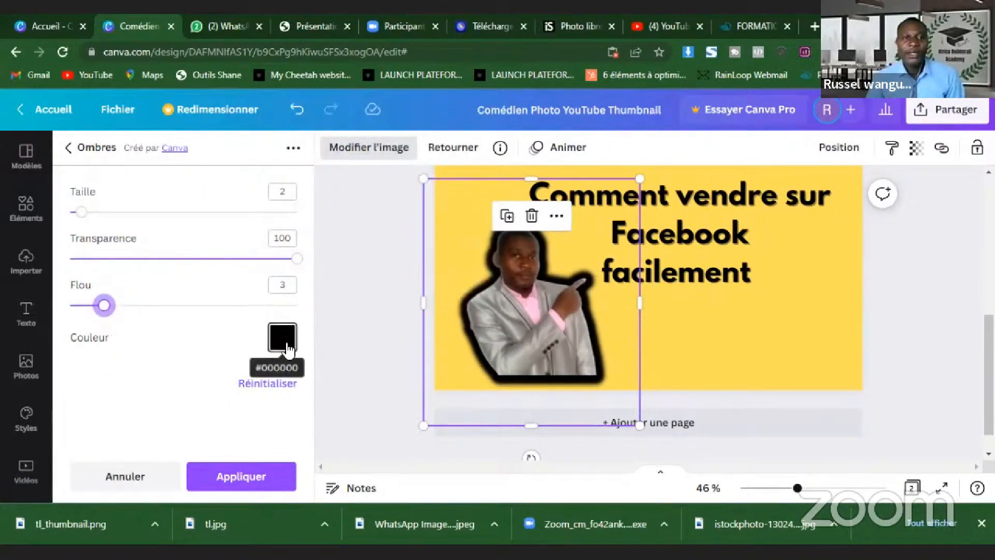
pyautogui.click(284, 344)
pyautogui.click(393, 145)
pyautogui.click(501, 309)
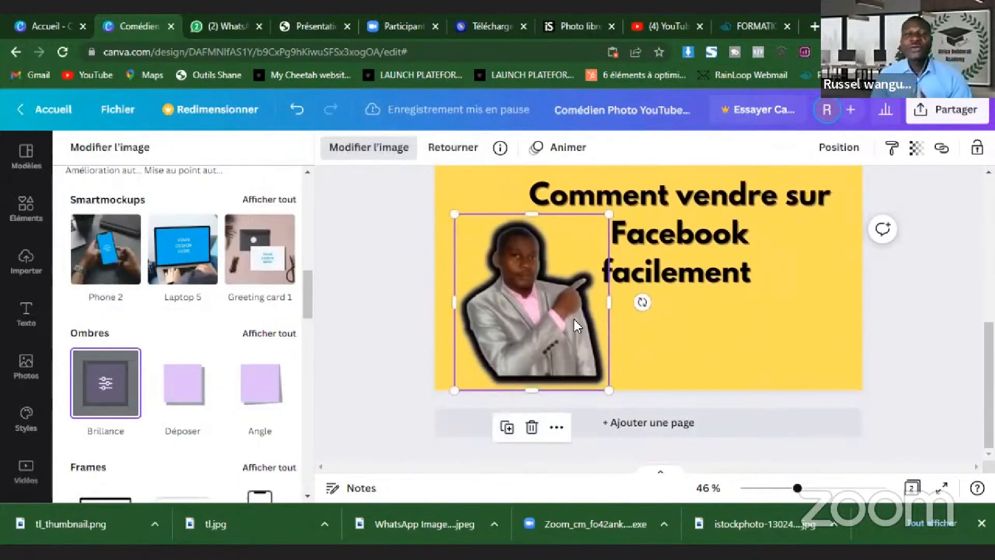
# Shift the colour portrait on page 1 slightly up and to the left over its black silhouette.
pyautogui.scroll(3, 702, 270)
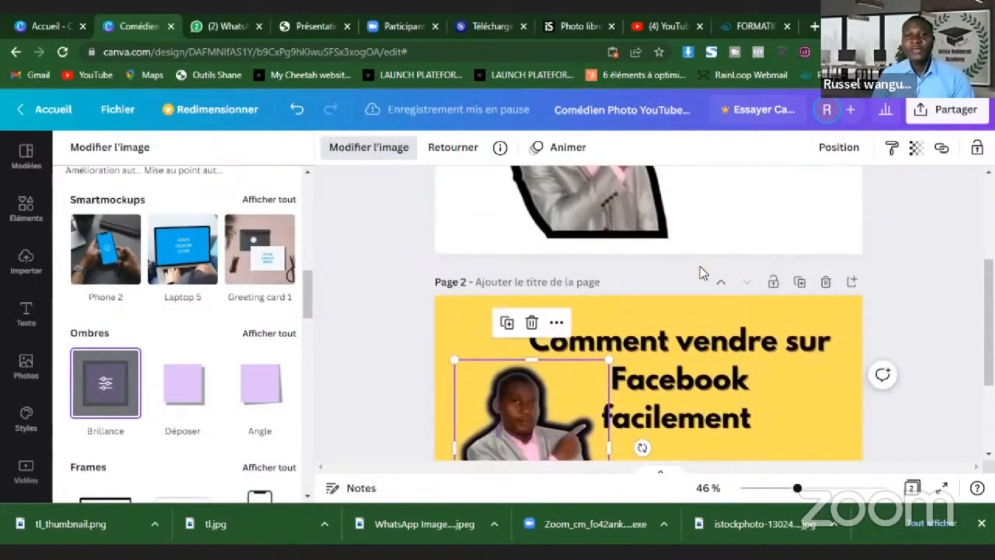
pyautogui.scroll(4, 554, 275)
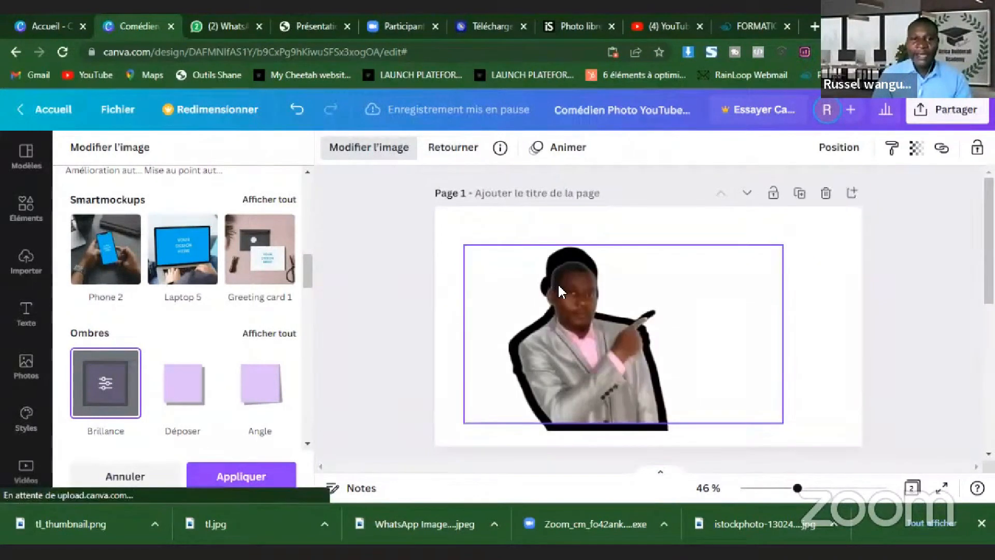
pyautogui.click(588, 261)
pyautogui.moveTo(706, 329)
pyautogui.mouseDown()
pyautogui.moveTo(662, 340)
pyautogui.moveTo(717, 316)
pyautogui.mouseUp()
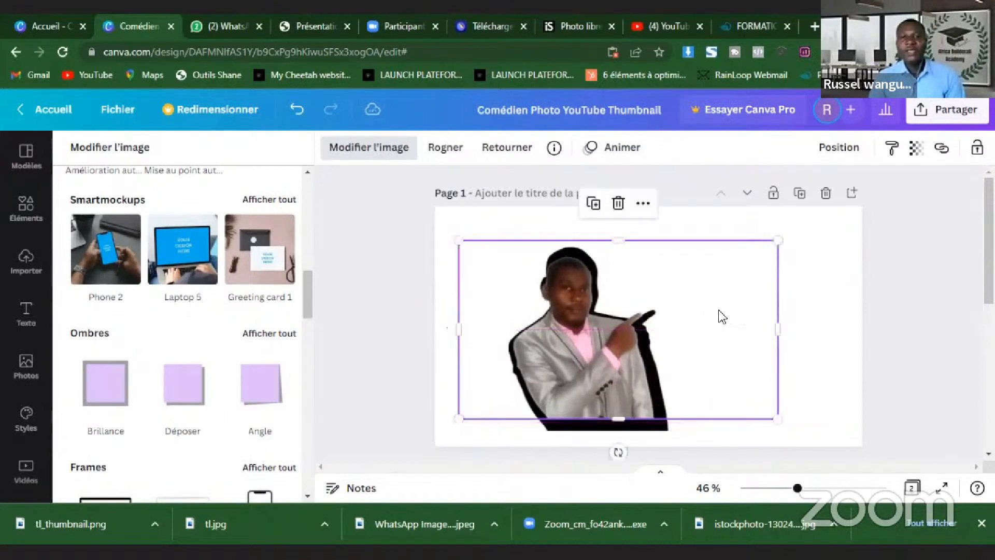
# Add a third page with a blank white background and place the uploaded ABA logo on it.
pyautogui.scroll(-6, 717, 321)
pyautogui.click(662, 421)
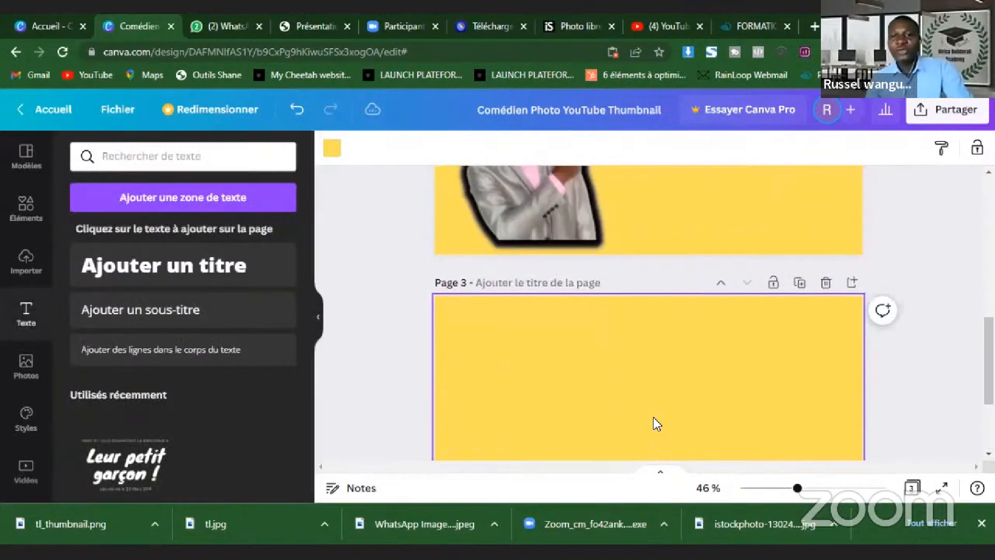
pyautogui.click(26, 259)
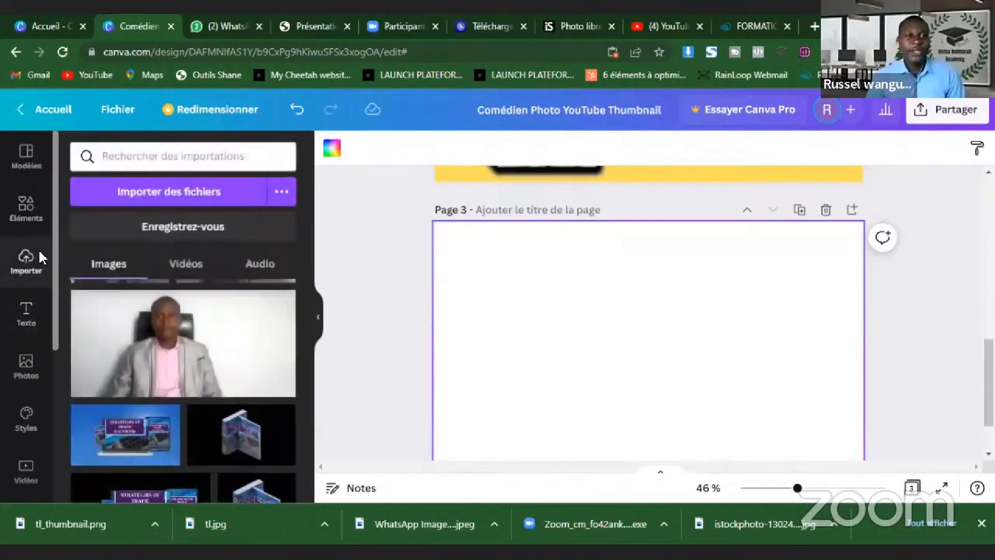
pyautogui.scroll(-5, 238, 355)
pyautogui.scroll(-10, 235, 354)
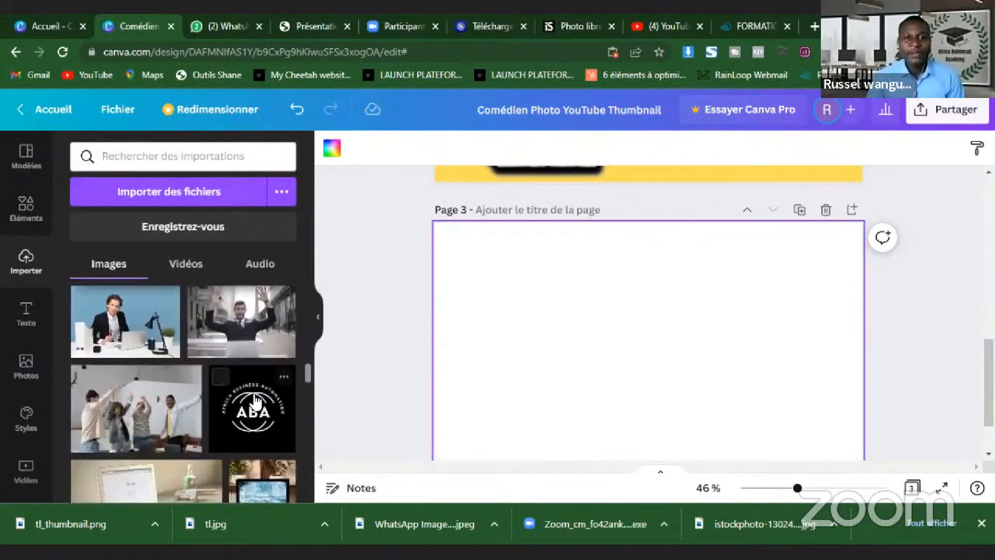
pyautogui.click(254, 400)
# Set the ABA logo image as the background of page 3.
pyautogui.rightClick(636, 348)
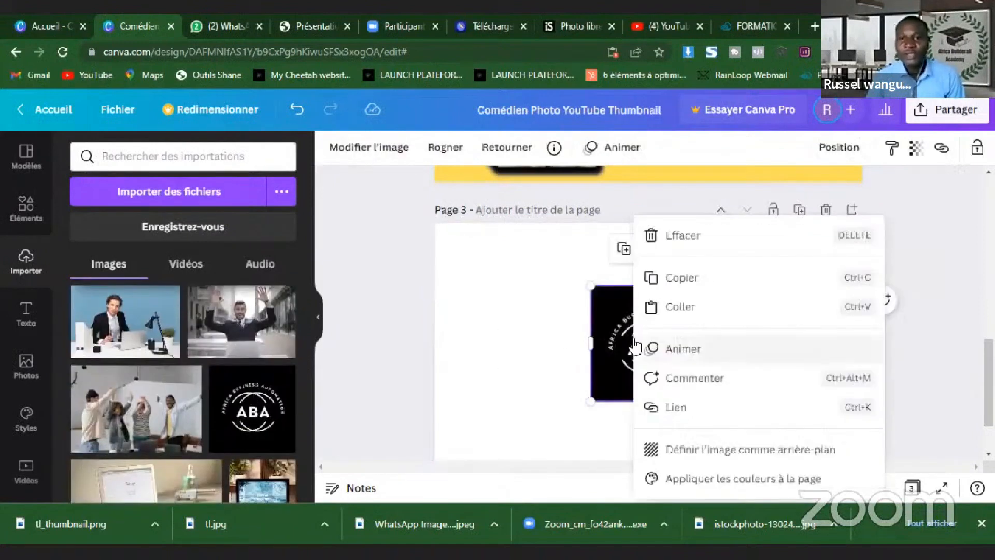
pyautogui.click(700, 451)
pyautogui.scroll(-2, 535, 343)
pyautogui.scroll(2, 534, 340)
# Open the full Smartmockups collection for the ABA logo background on page 3.
pyautogui.click(502, 302)
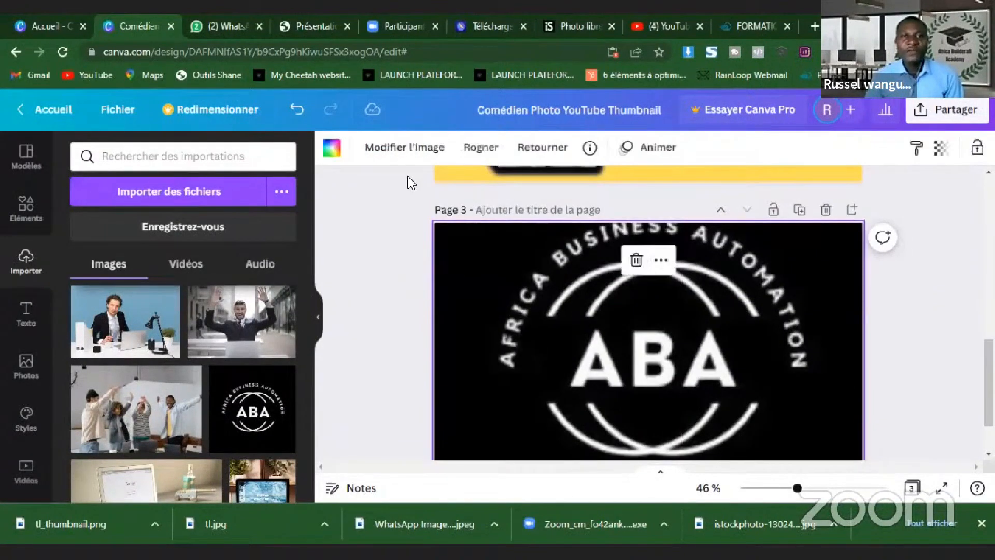
pyautogui.click(405, 147)
pyautogui.scroll(-10, 232, 240)
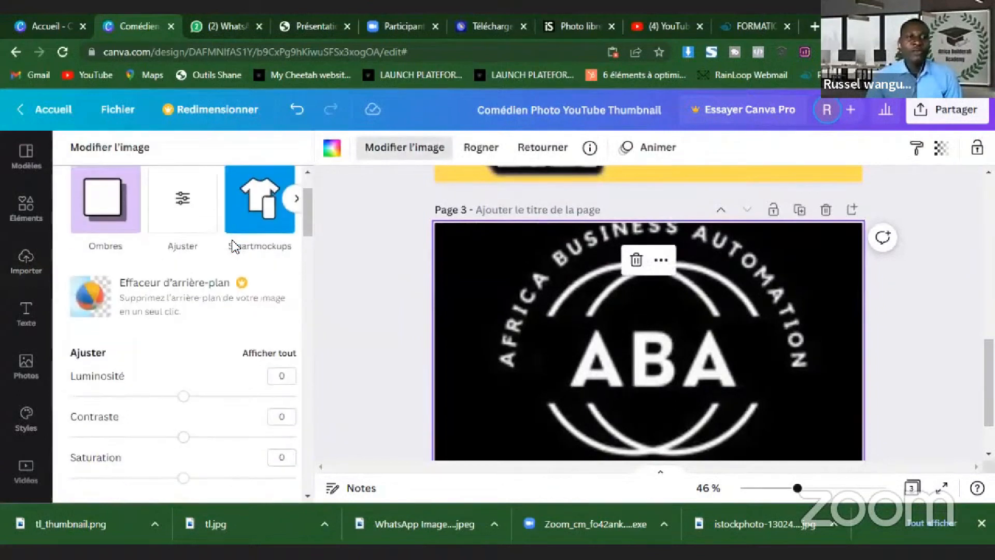
pyautogui.scroll(3, 187, 251)
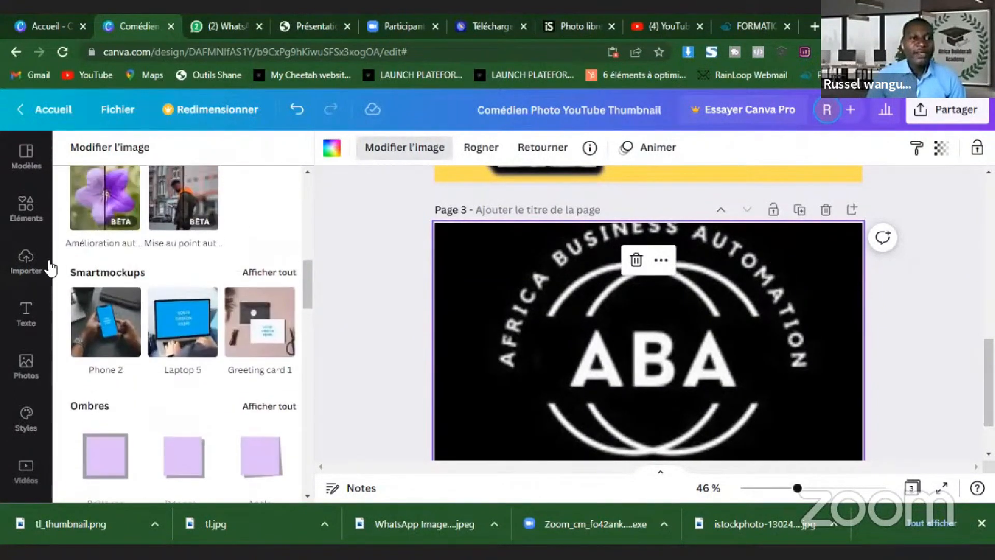
pyautogui.click(280, 274)
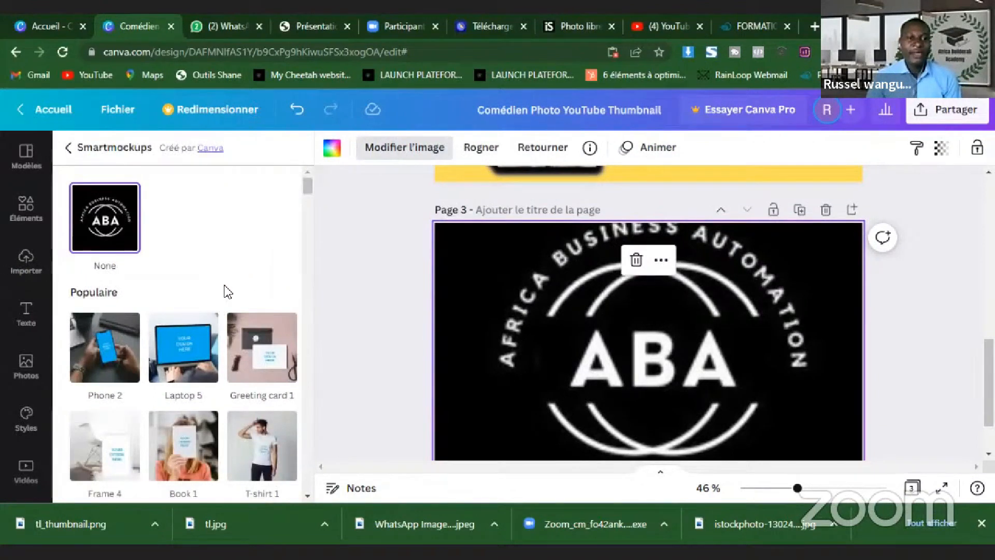
# Apply the Mug 9 mockup to the ABA logo background.
pyautogui.scroll(-8, 228, 292)
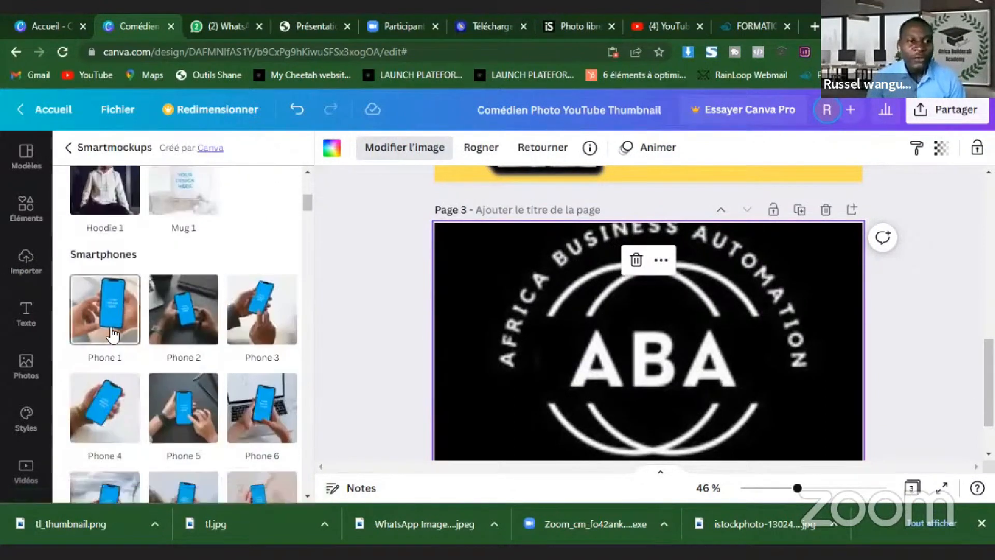
pyautogui.scroll(-1, 193, 339)
pyautogui.scroll(-4, 195, 343)
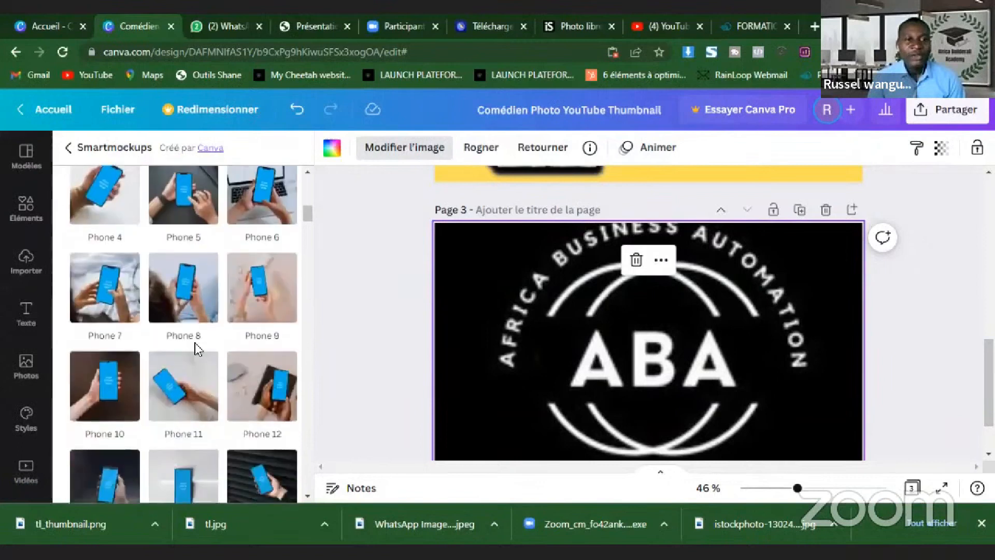
pyautogui.scroll(-3, 249, 290)
pyautogui.scroll(-15, 249, 293)
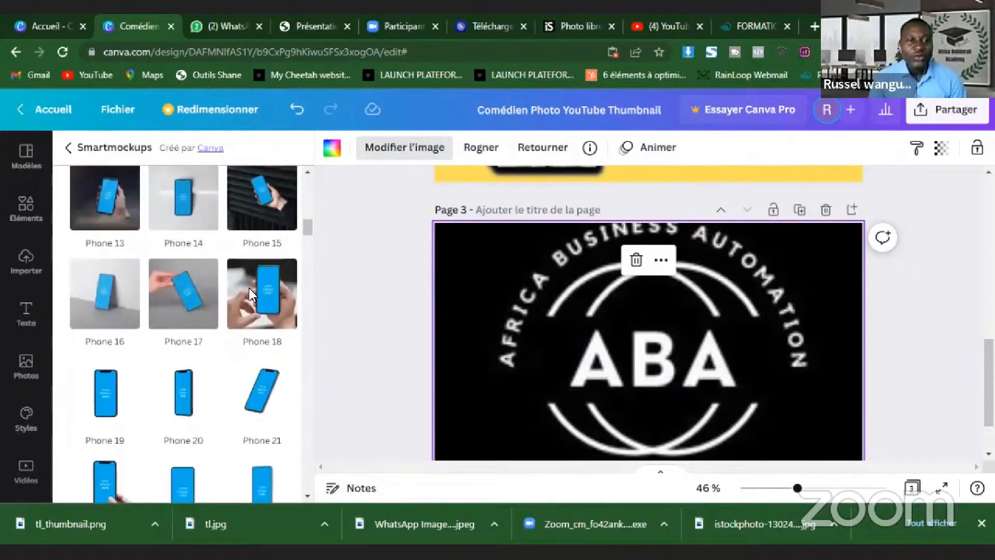
pyautogui.scroll(-15, 250, 288)
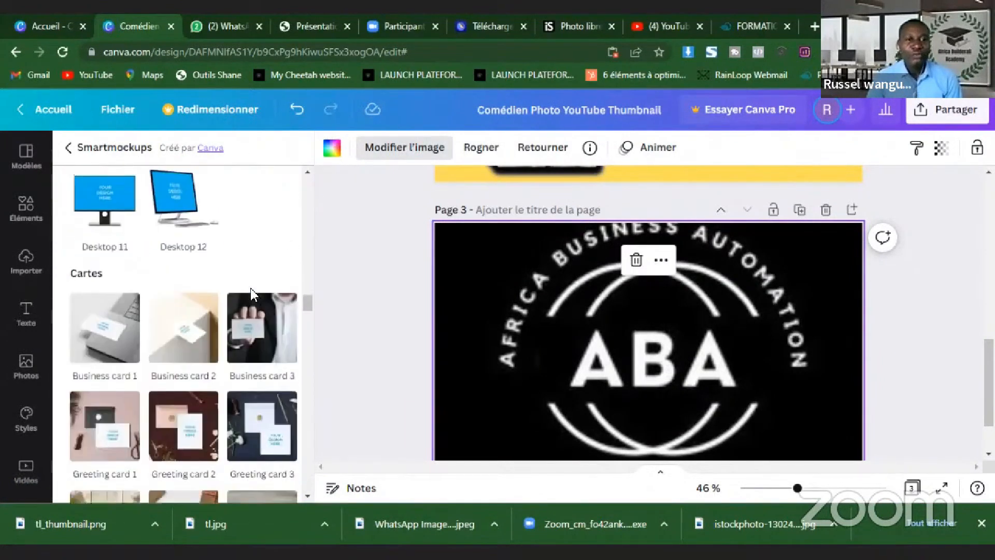
pyautogui.scroll(-15, 222, 350)
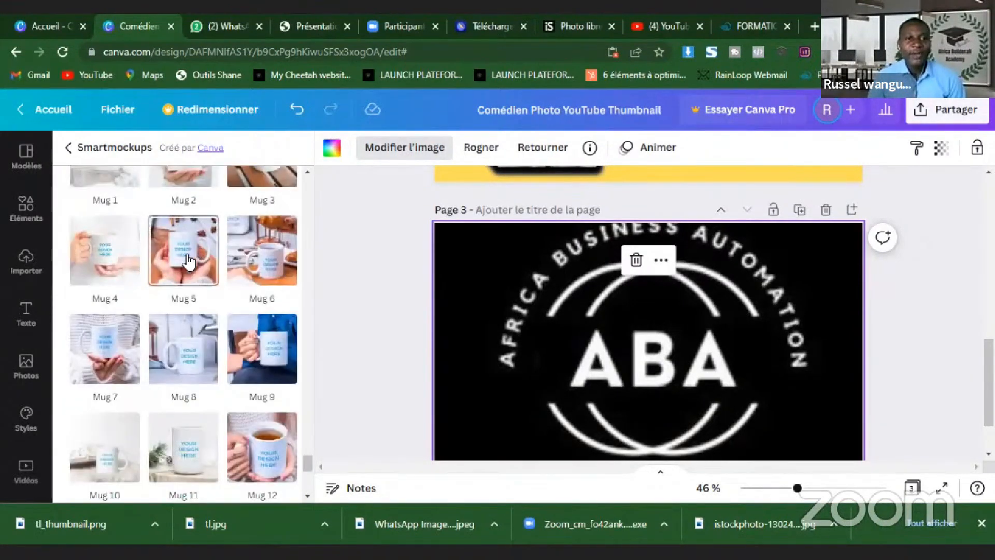
pyautogui.click(273, 359)
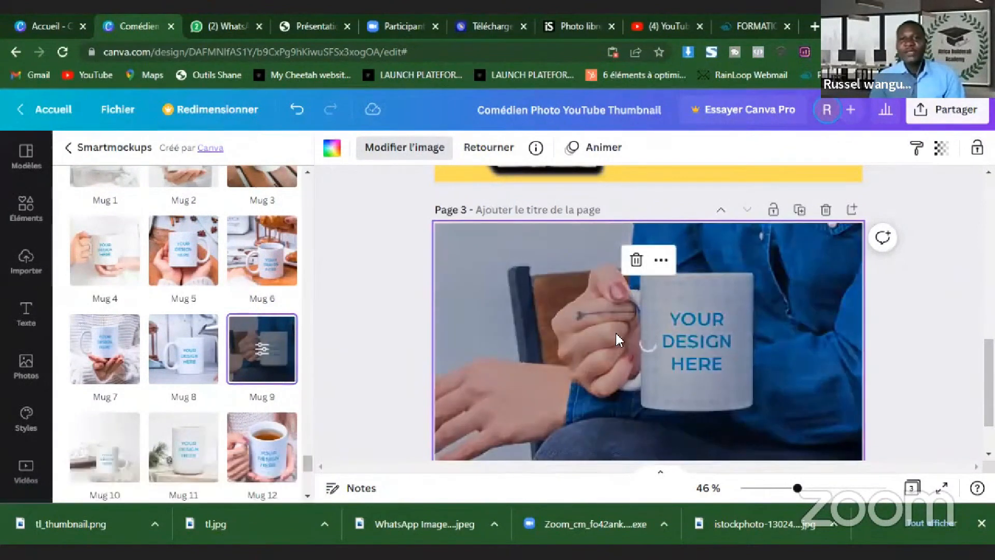
# Examine the ABA logo on the mug mockup and look over the neighbouring mug and clothing mockups.
pyautogui.scroll(-2, 708, 335)
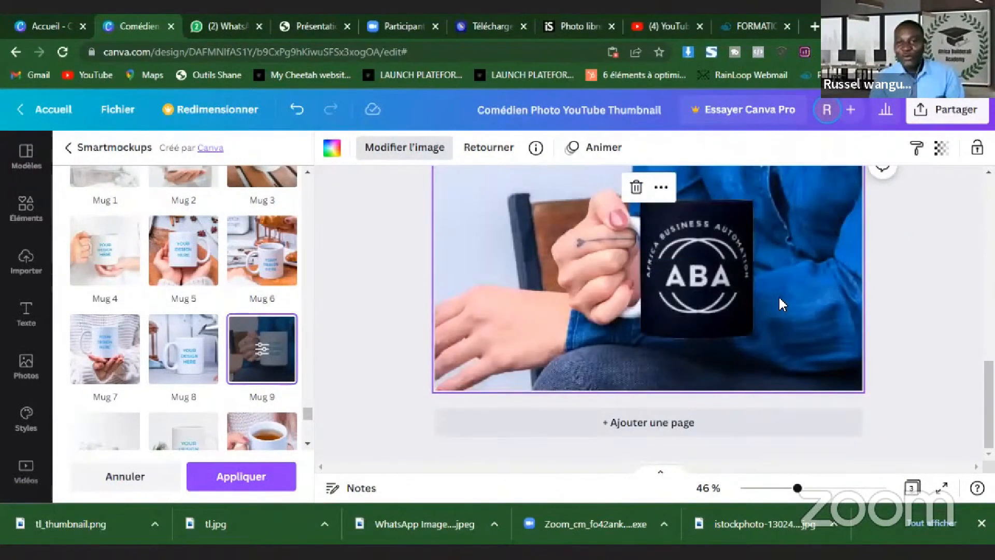
pyautogui.scroll(2, 712, 319)
pyautogui.scroll(-1, 669, 350)
pyautogui.scroll(-1, 741, 342)
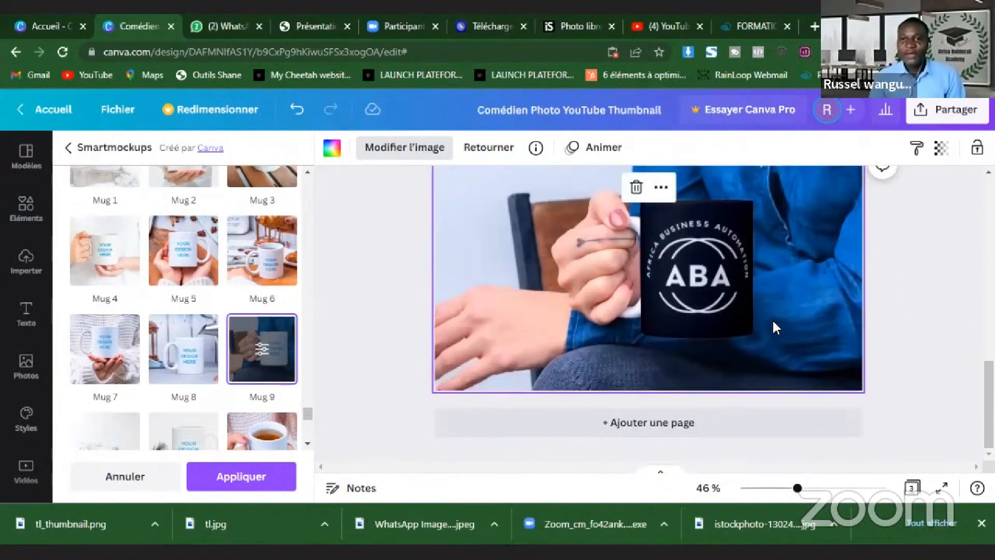
pyautogui.scroll(1, 772, 327)
pyautogui.scroll(-1, 745, 339)
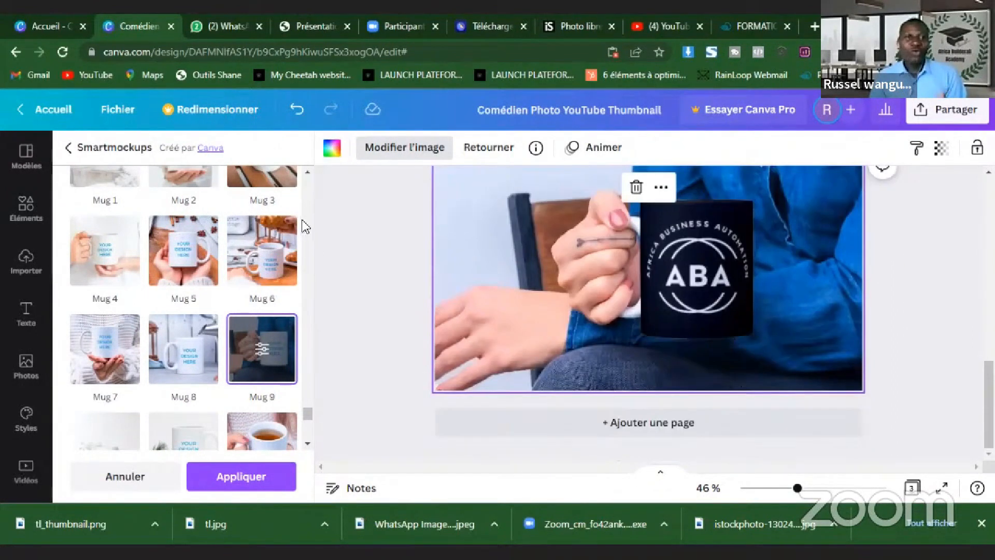
pyautogui.scroll(5, 186, 310)
pyautogui.scroll(3, 437, 222)
pyautogui.scroll(-3, 481, 268)
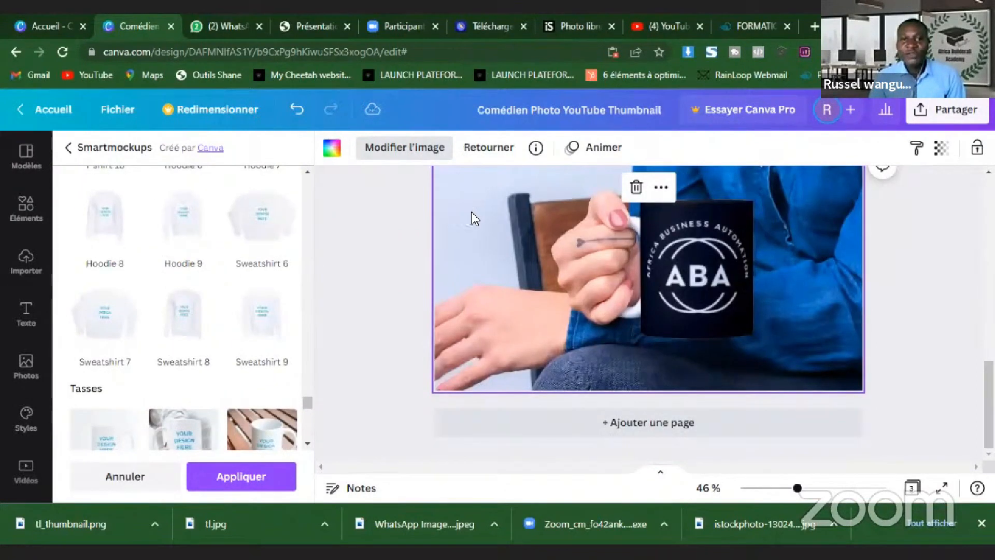
# Close the mug mockup's image editing and reopen the full Smartmockups collection for the same background.
pyautogui.click(410, 154)
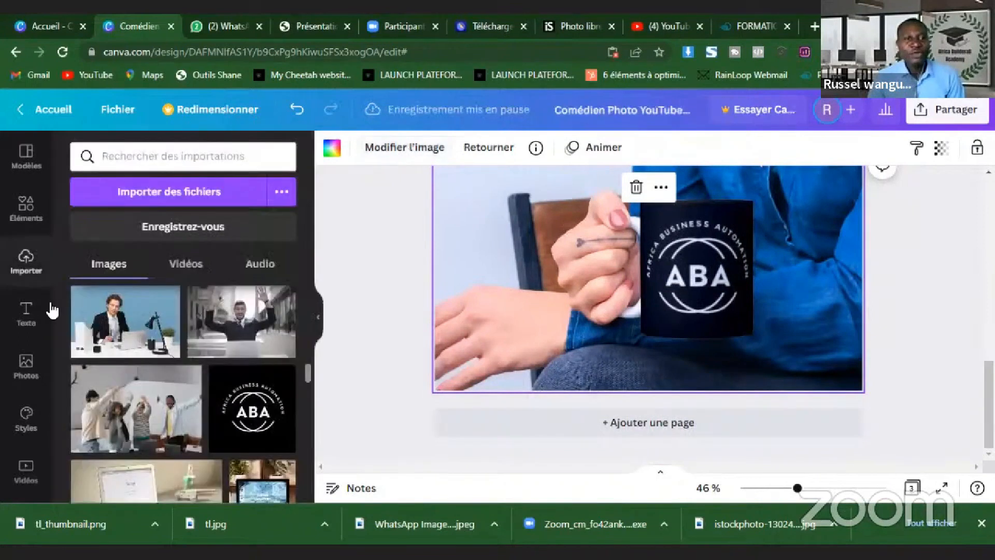
pyautogui.click(383, 153)
pyautogui.scroll(3, 173, 321)
pyautogui.scroll(-7, 178, 334)
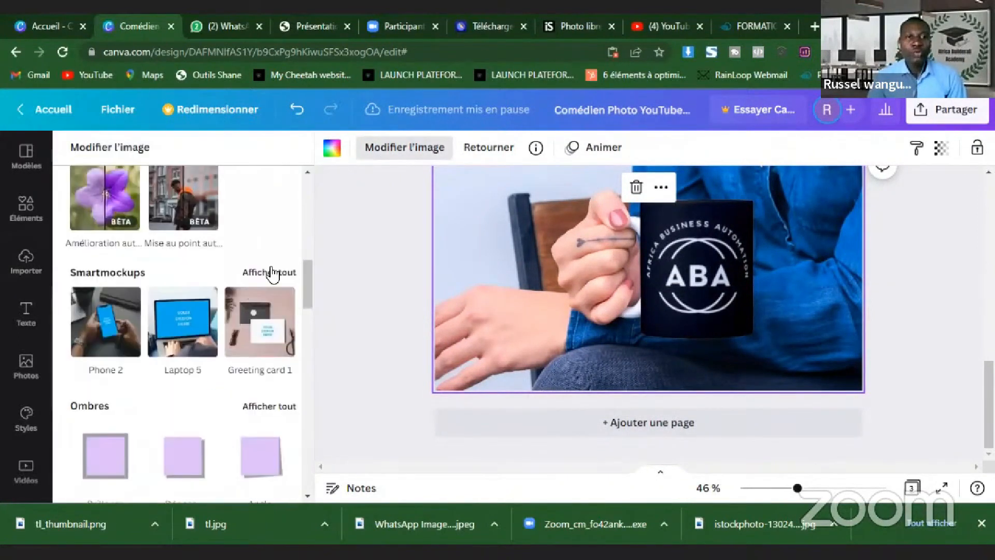
pyautogui.click(269, 271)
# Try to apply the Laptop 20 mockup to page 3's background image and dismiss the notice.
pyautogui.scroll(10, 178, 313)
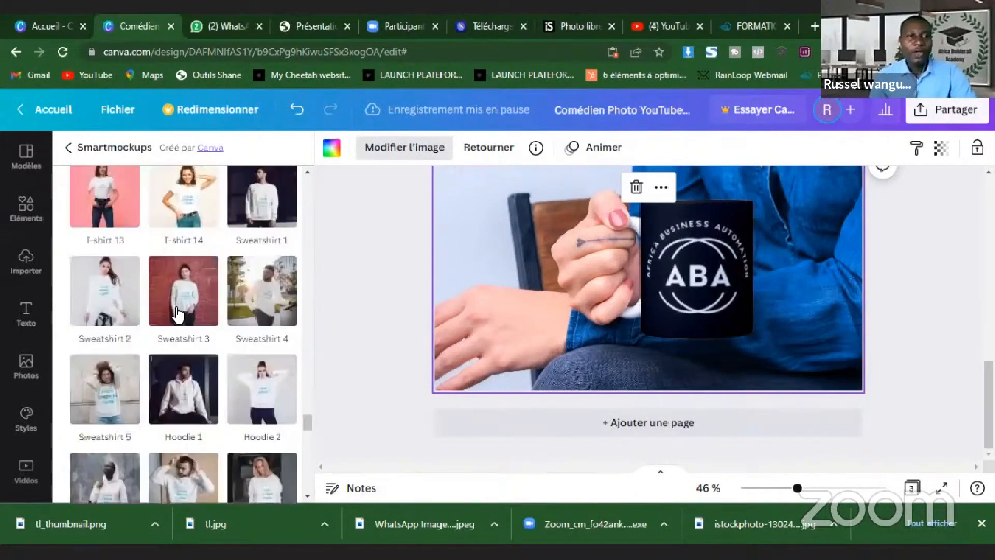
pyautogui.scroll(5, 177, 309)
pyautogui.scroll(-15, 177, 309)
pyautogui.scroll(6, 177, 309)
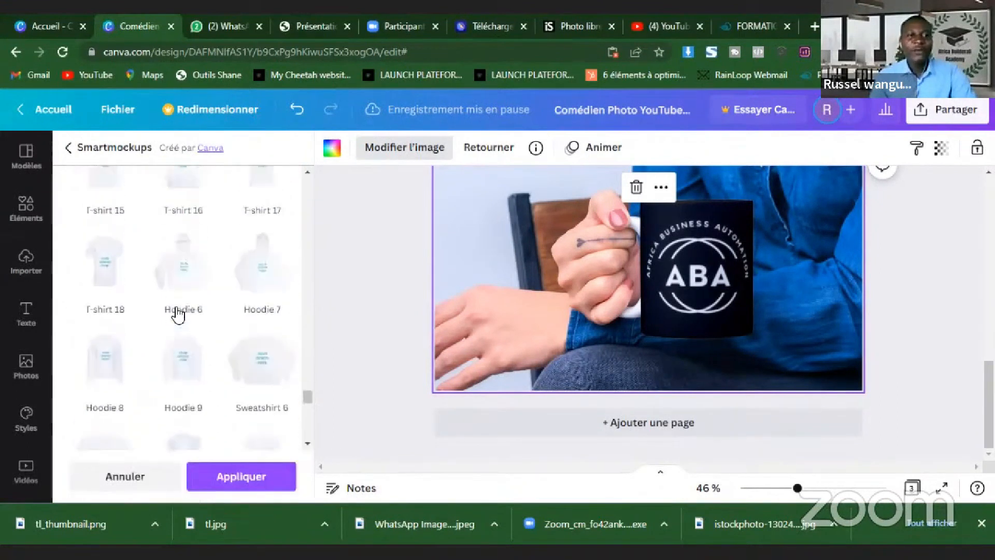
pyautogui.scroll(15, 178, 314)
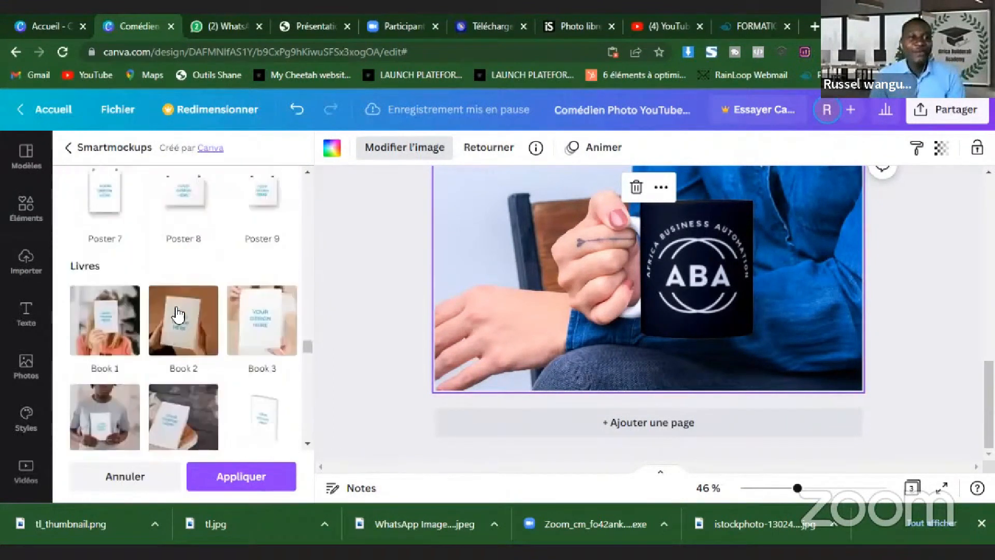
pyautogui.scroll(12, 176, 313)
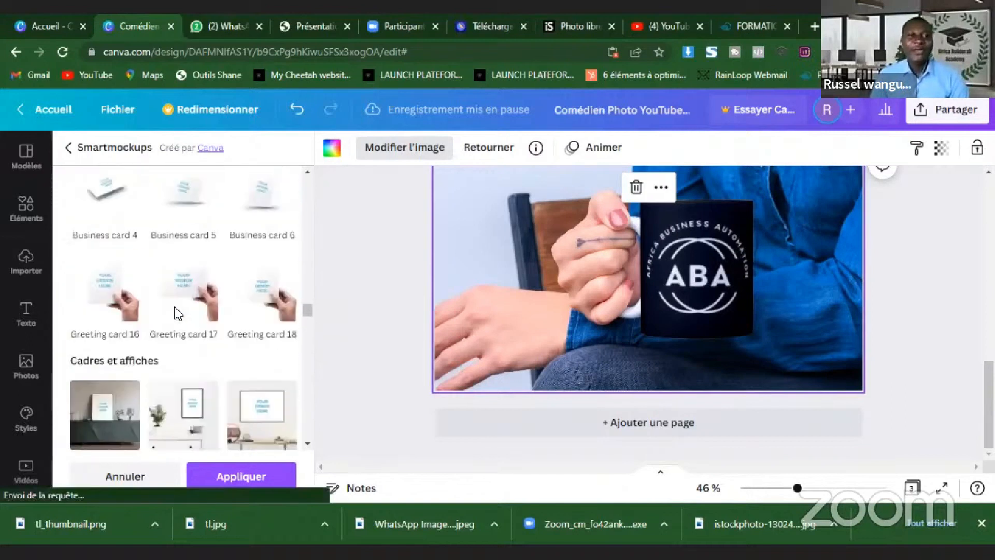
pyautogui.scroll(5, 196, 314)
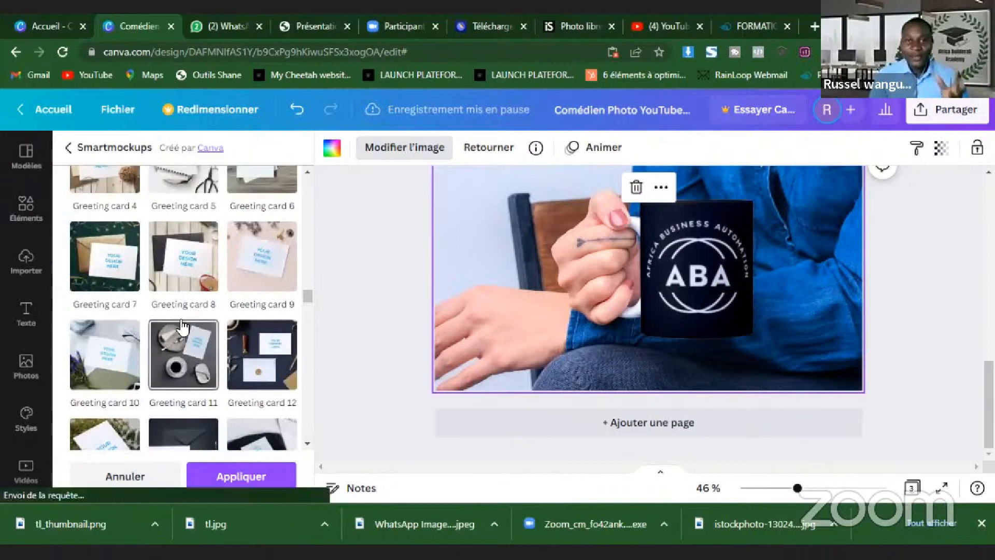
pyautogui.scroll(1, 183, 327)
pyautogui.scroll(4, 183, 327)
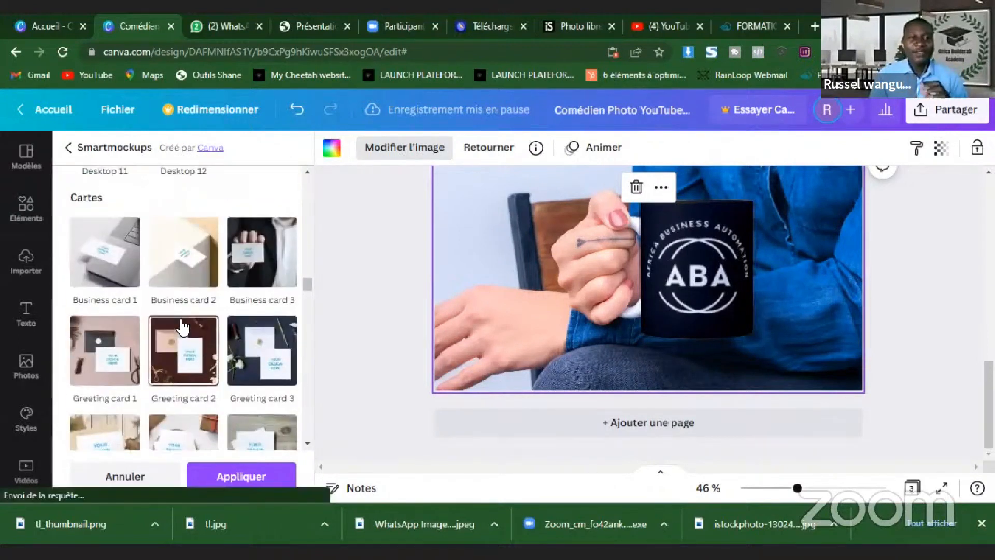
pyautogui.scroll(5, 183, 326)
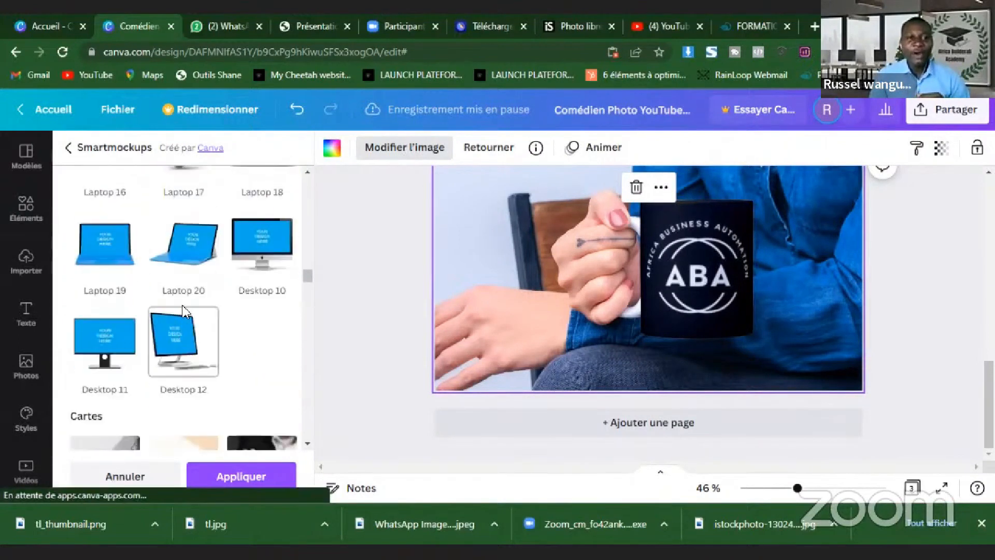
pyautogui.click(194, 248)
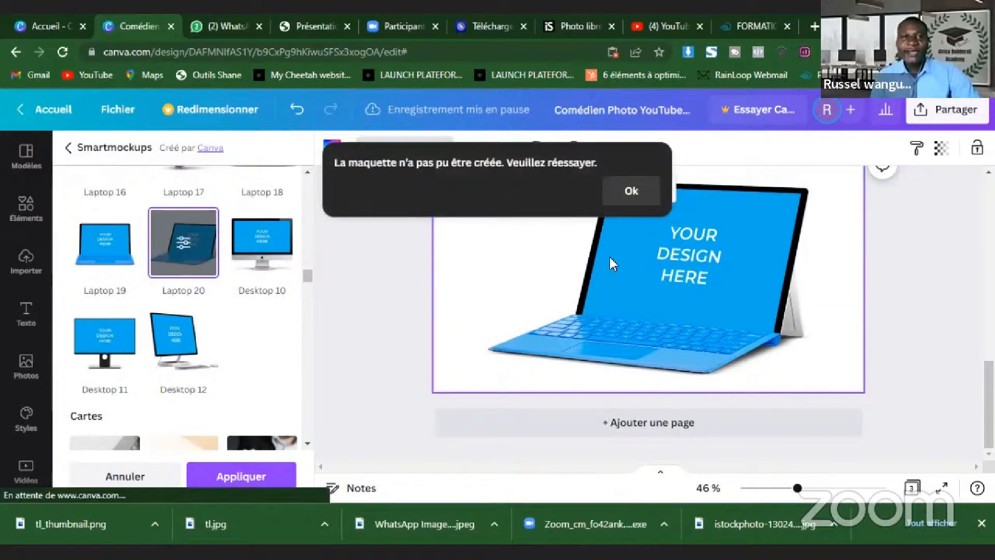
pyautogui.click(614, 191)
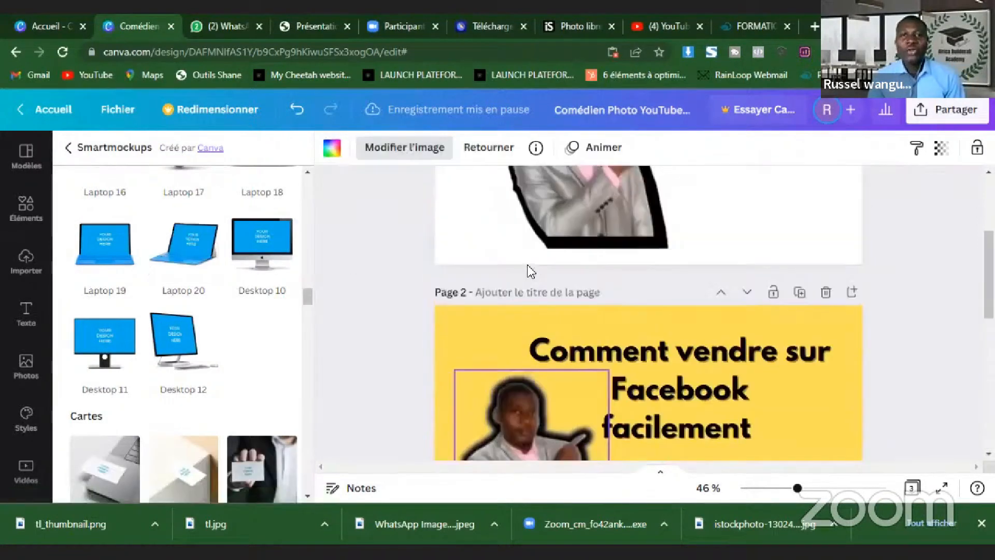
pyautogui.scroll(-2, 527, 263)
pyautogui.scroll(-5, 526, 263)
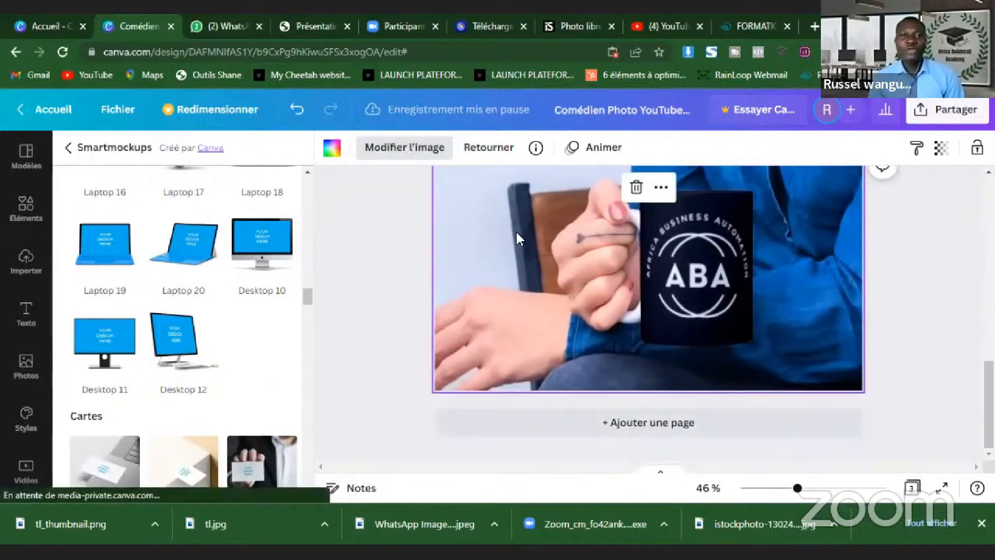
pyautogui.scroll(10, 198, 268)
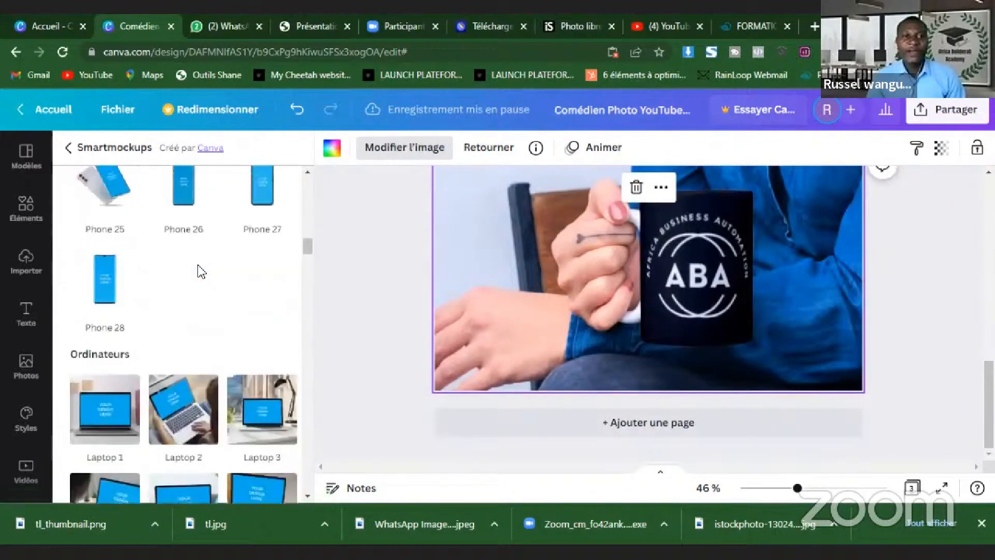
pyautogui.scroll(10, 198, 264)
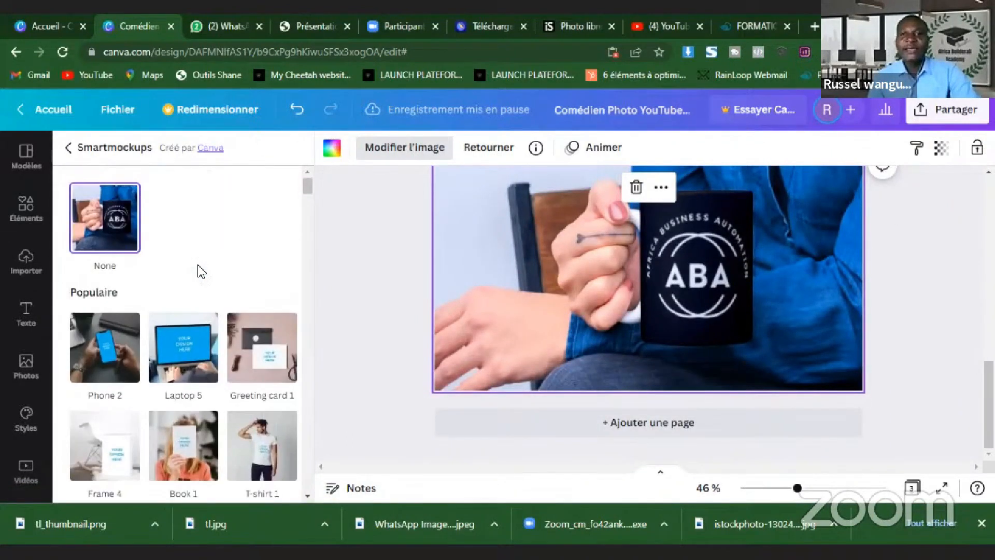
# Switch to the Builderall course page and capture the entire page with FireShot.
pyautogui.click(759, 18)
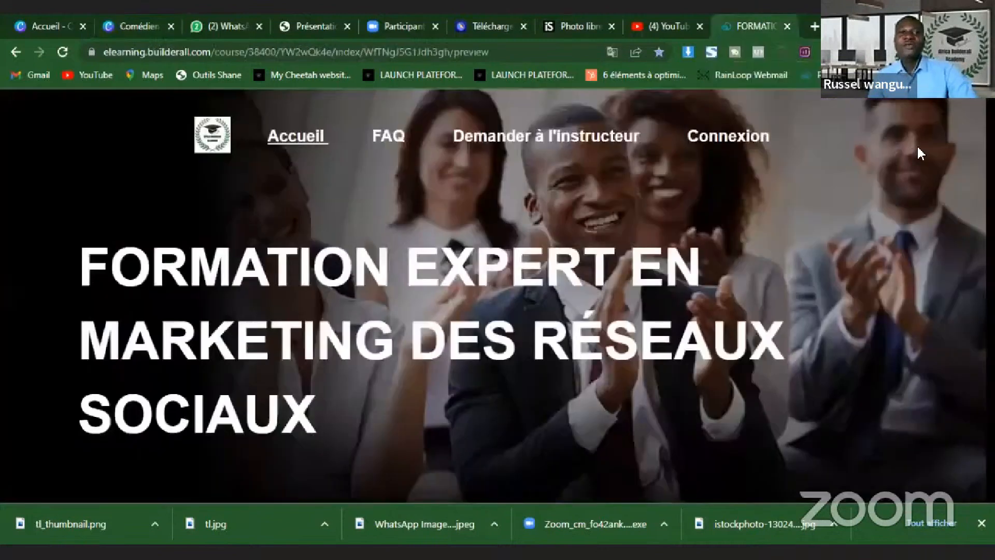
pyautogui.scroll(-5, 919, 147)
pyautogui.scroll(5, 627, 248)
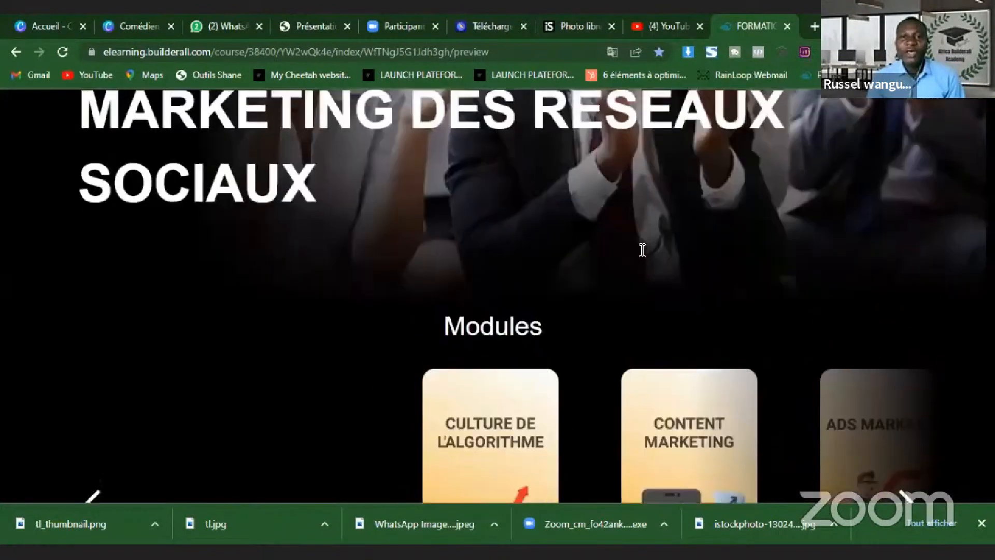
pyautogui.scroll(-5, 249, 148)
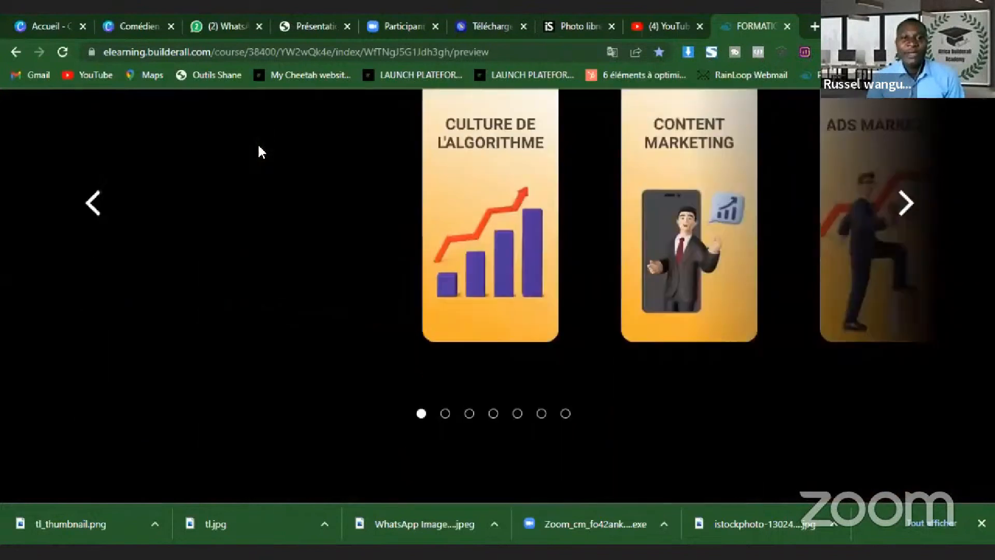
pyautogui.scroll(2, 840, 357)
pyautogui.scroll(5, 839, 357)
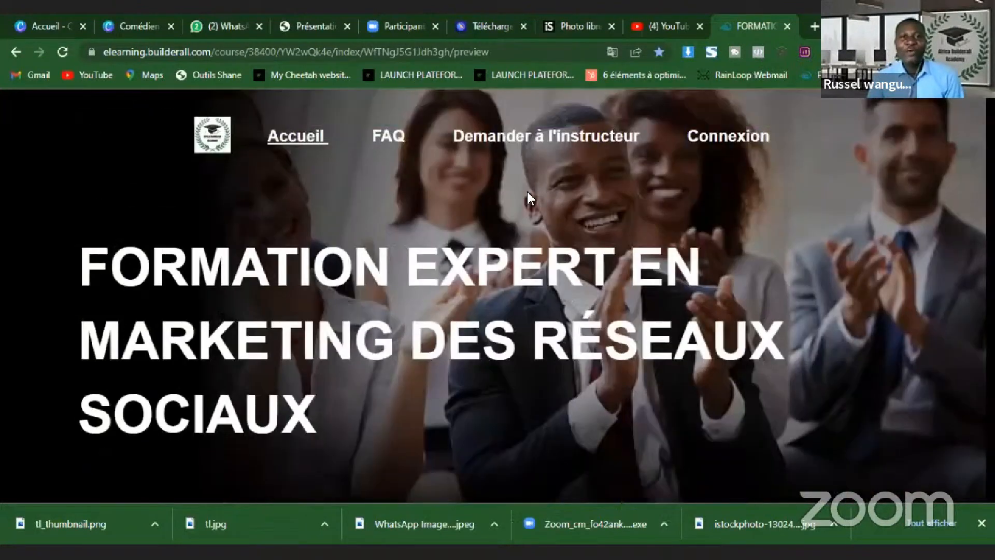
pyautogui.scroll(-5, 527, 191)
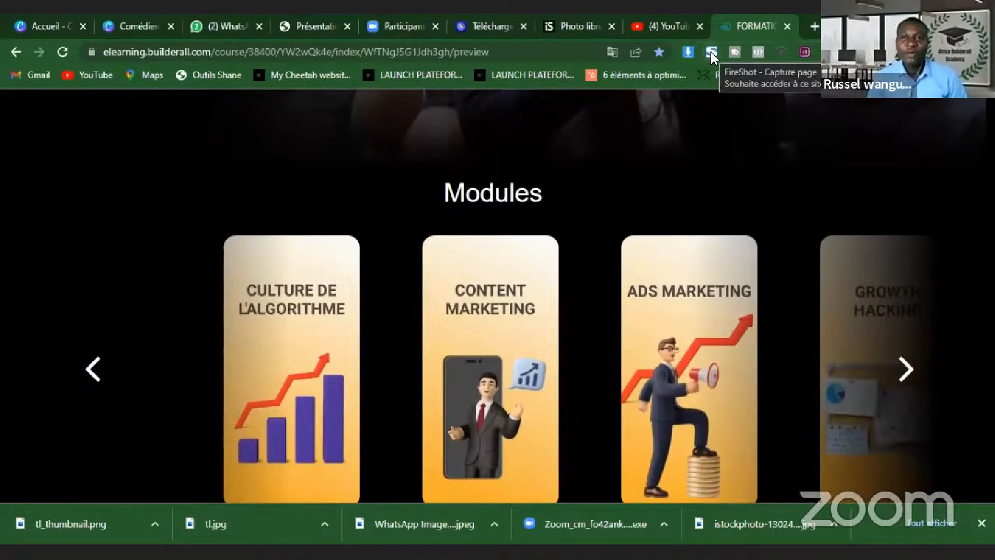
pyautogui.click(711, 52)
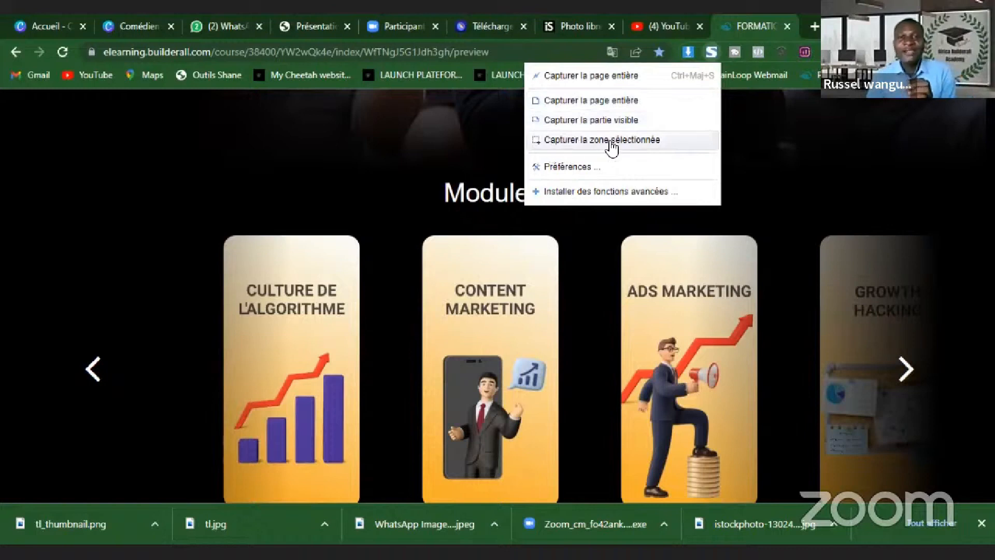
pyautogui.click(590, 101)
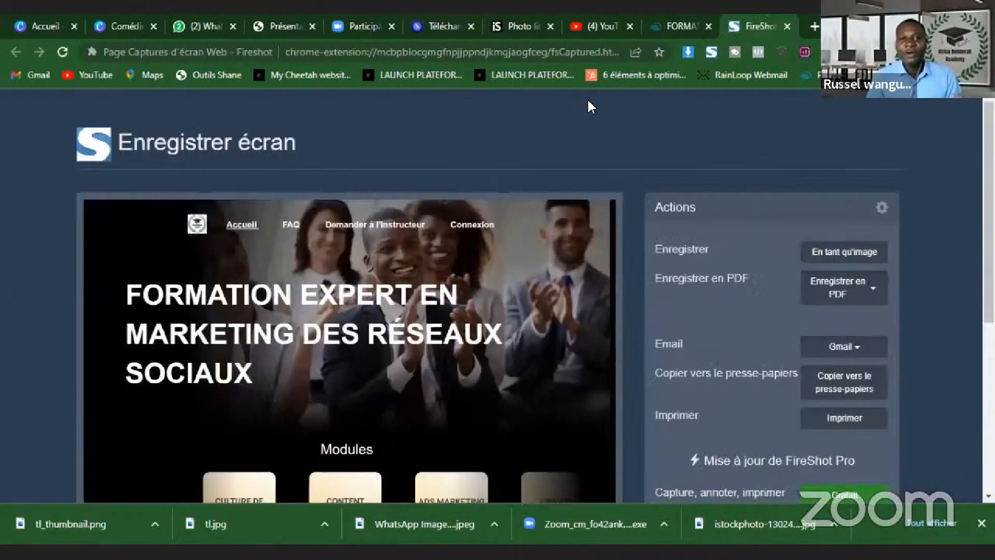
# Save the full-page capture as a PNG image named "img test" in Téléchargements, refusing the extension's extra download permission.
pyautogui.scroll(-2, 467, 244)
pyautogui.scroll(2, 528, 111)
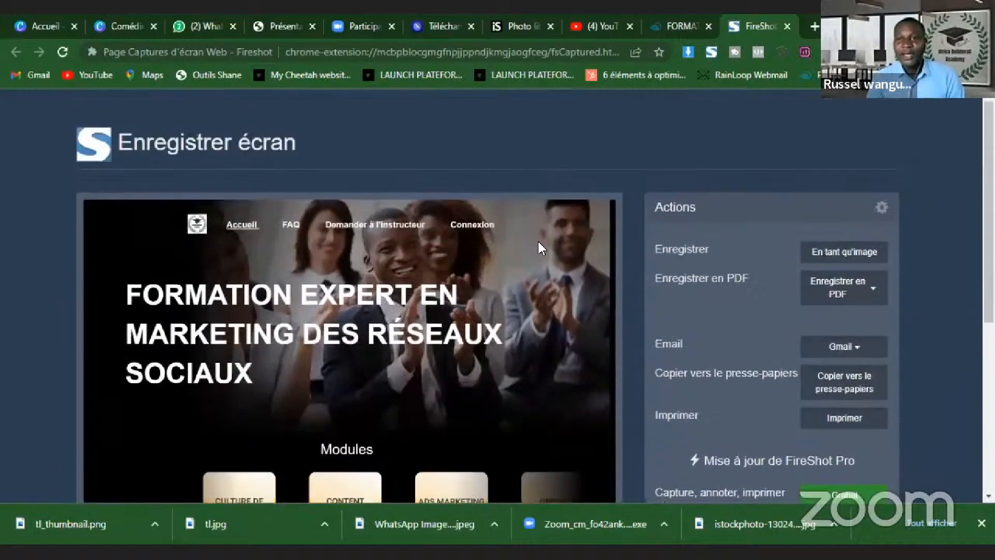
pyautogui.click(843, 255)
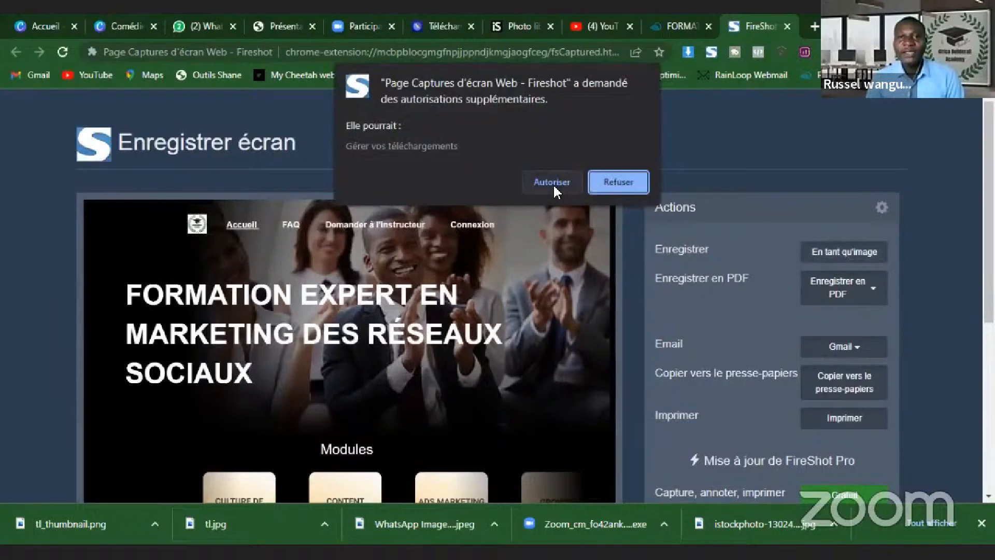
pyautogui.click(620, 187)
pyautogui.click(838, 257)
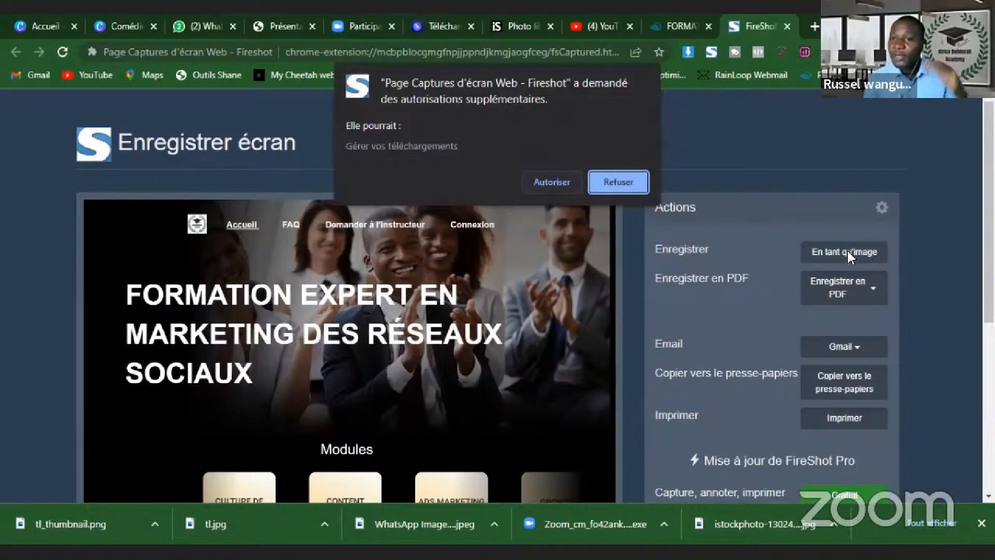
pyautogui.click(629, 181)
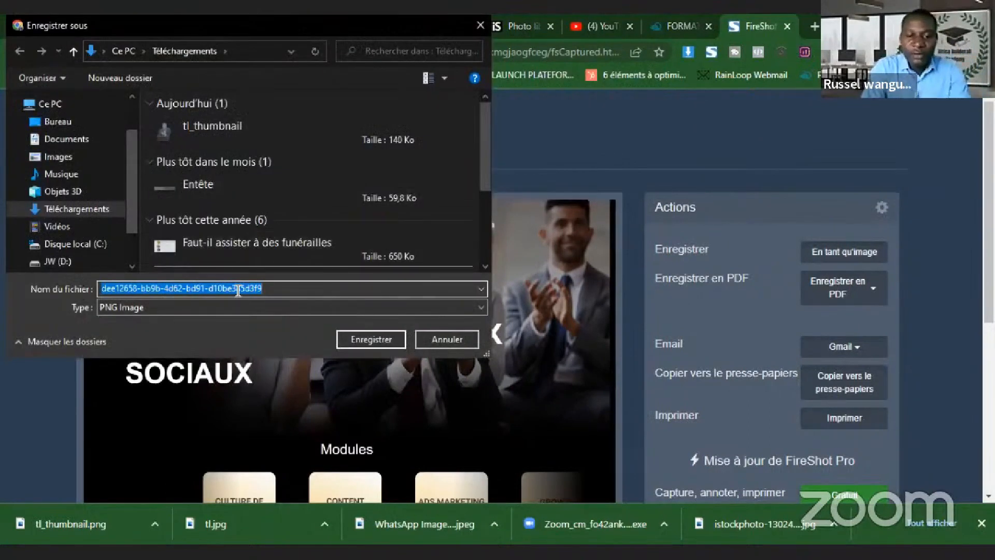
pyautogui.write('img')
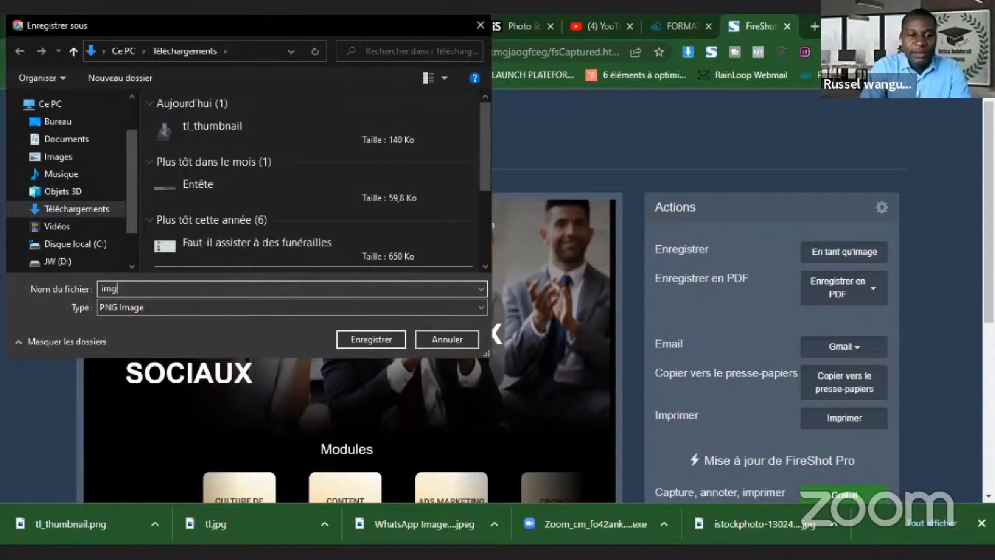
pyautogui.write(' test')
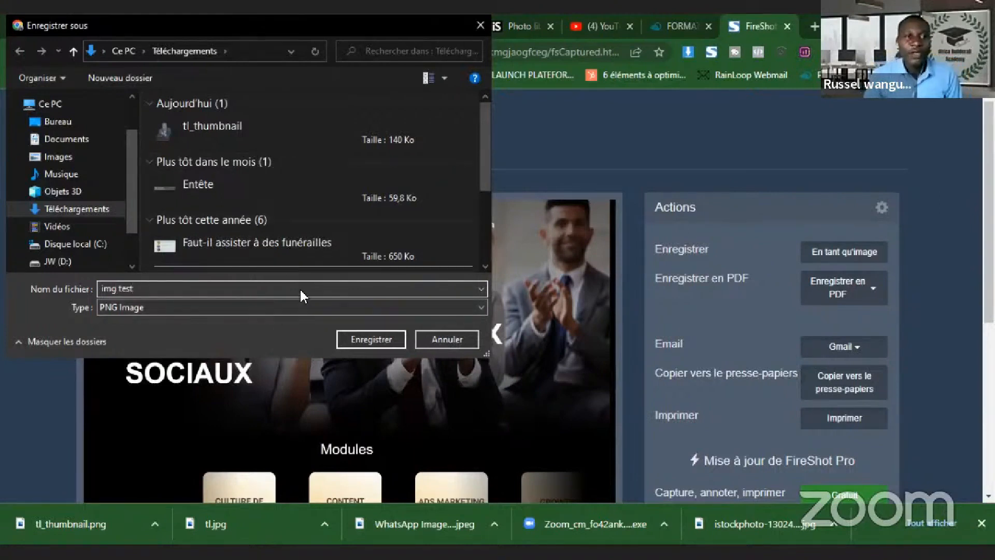
pyautogui.click(381, 338)
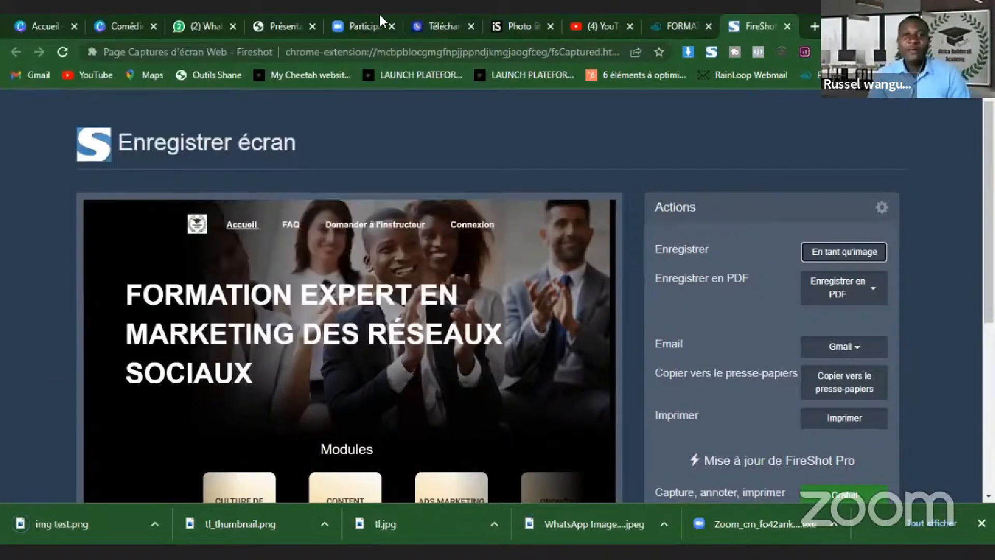
# Switch back to the Canva thumbnail design and upload the "img test" capture from Téléchargements.
pyautogui.click(123, 27)
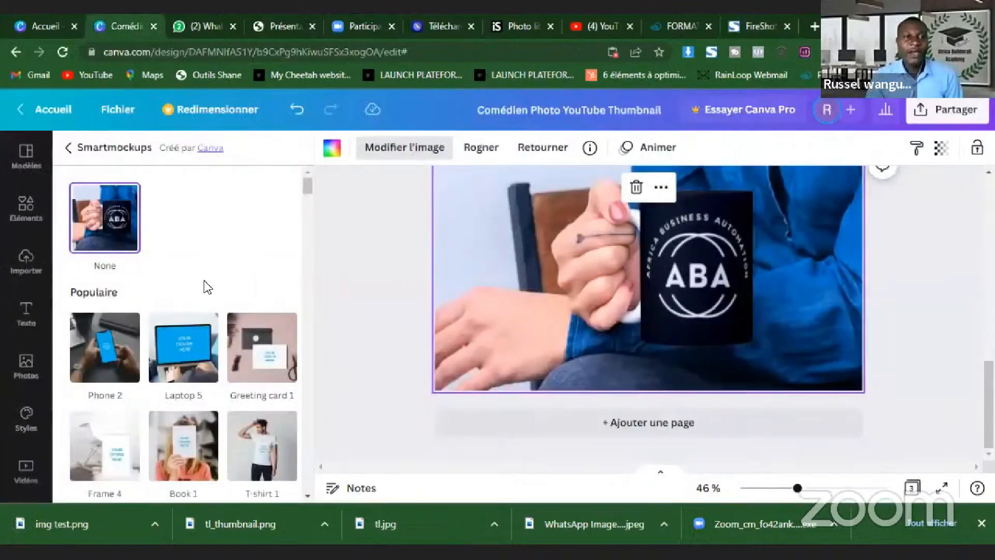
pyautogui.click(29, 262)
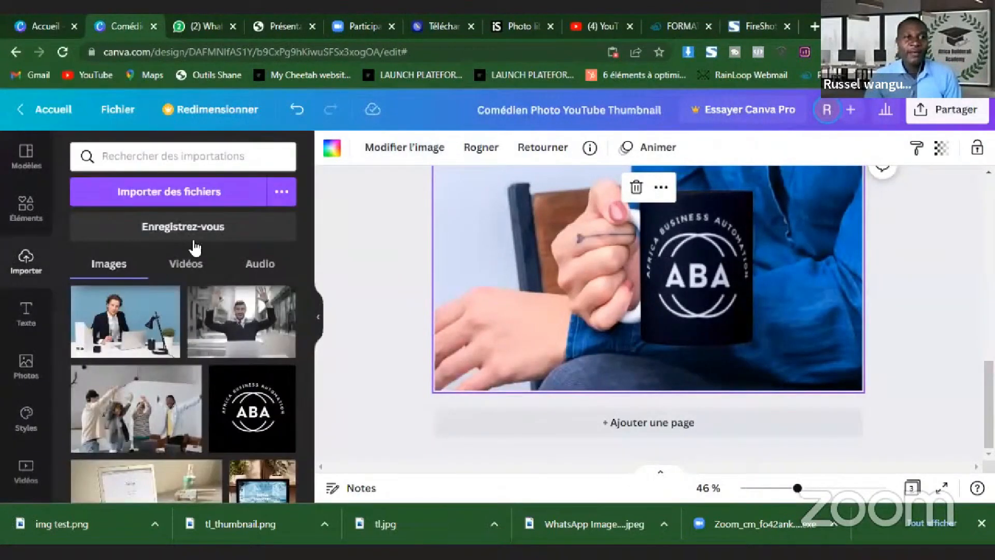
pyautogui.click(193, 199)
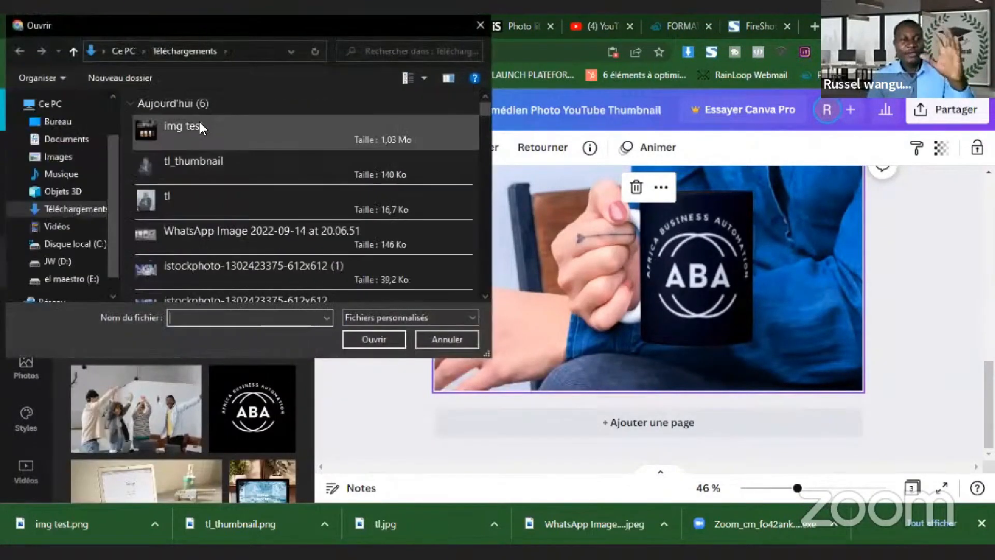
pyautogui.click(200, 130)
pyautogui.click(394, 340)
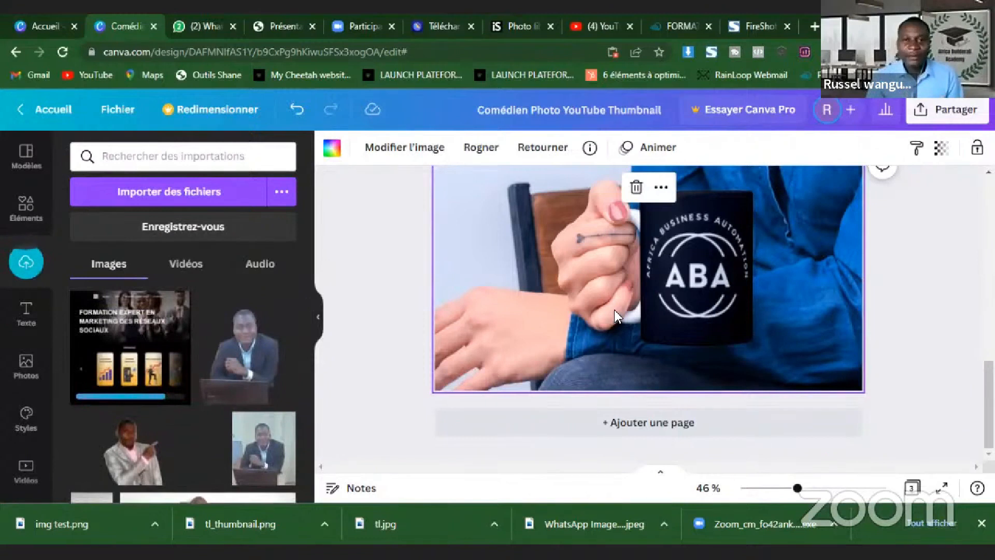
# Add a fourth page and make the uploaded course-page capture its background image.
pyautogui.scroll(10, 614, 312)
pyautogui.scroll(-6, 621, 317)
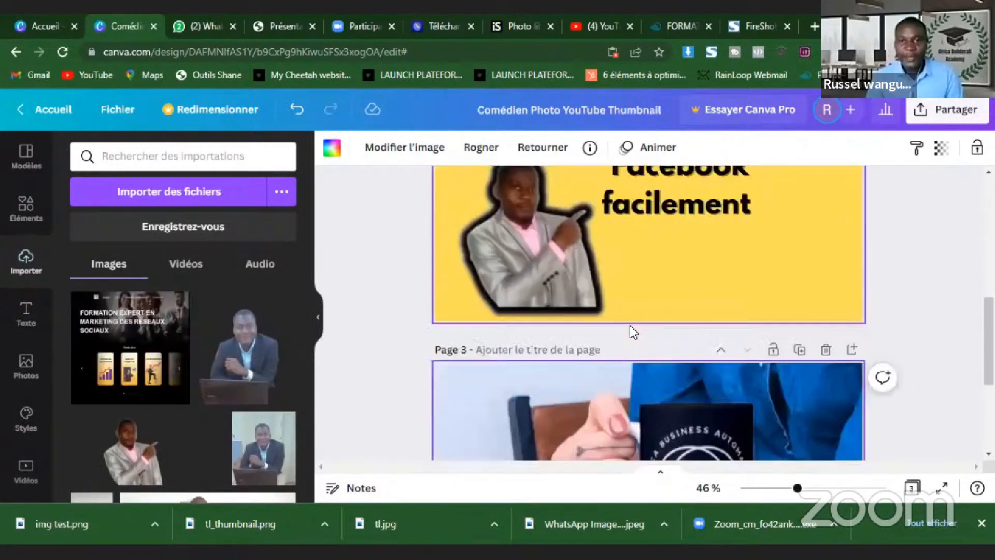
pyautogui.scroll(-4, 633, 332)
pyautogui.click(654, 427)
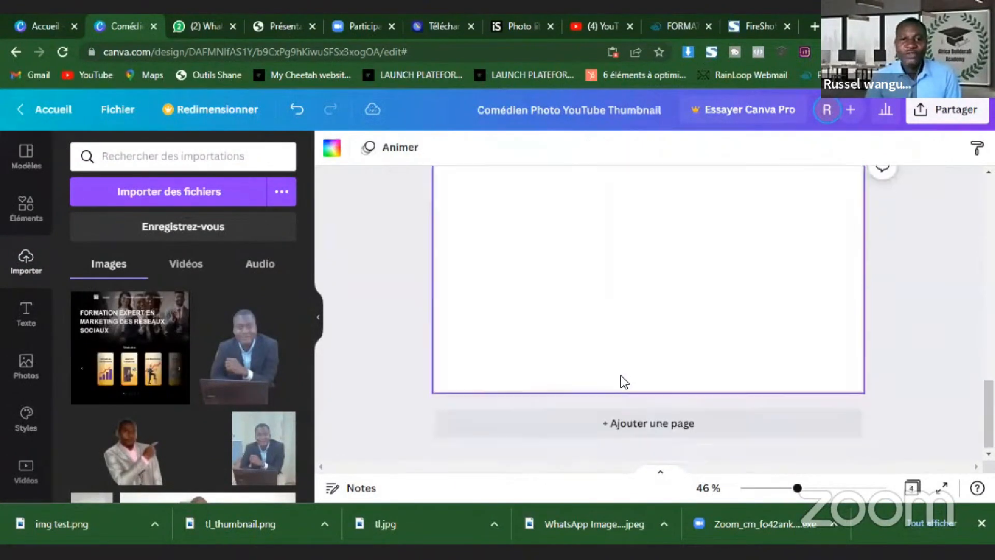
pyautogui.click(143, 337)
pyautogui.scroll(1, 629, 263)
pyautogui.moveTo(739, 264); pyautogui.dragTo(770, 227)
pyautogui.click(691, 191)
pyautogui.click(711, 450)
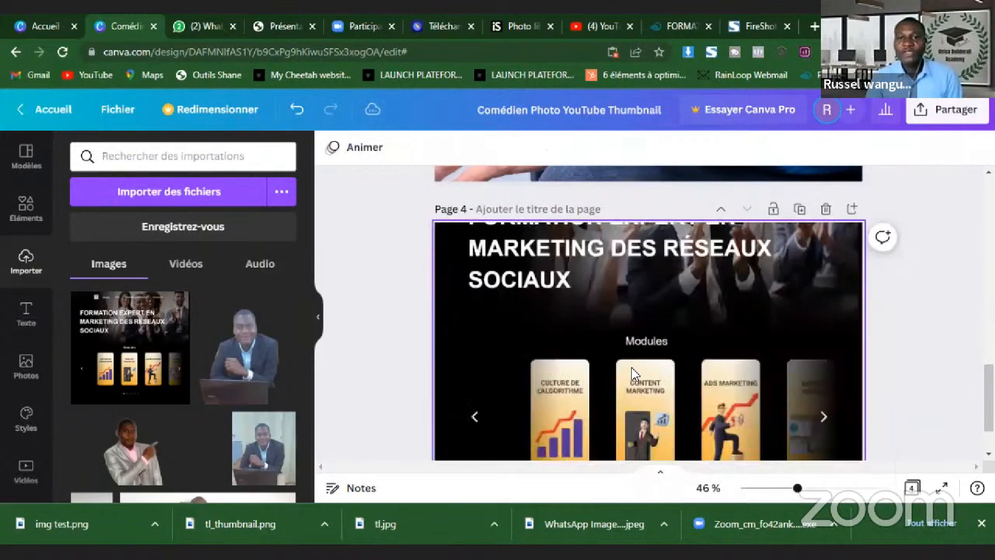
# Reposition the course-page capture vertically within page 4's background crop.
pyautogui.scroll(3, 631, 368)
pyautogui.scroll(-4, 633, 367)
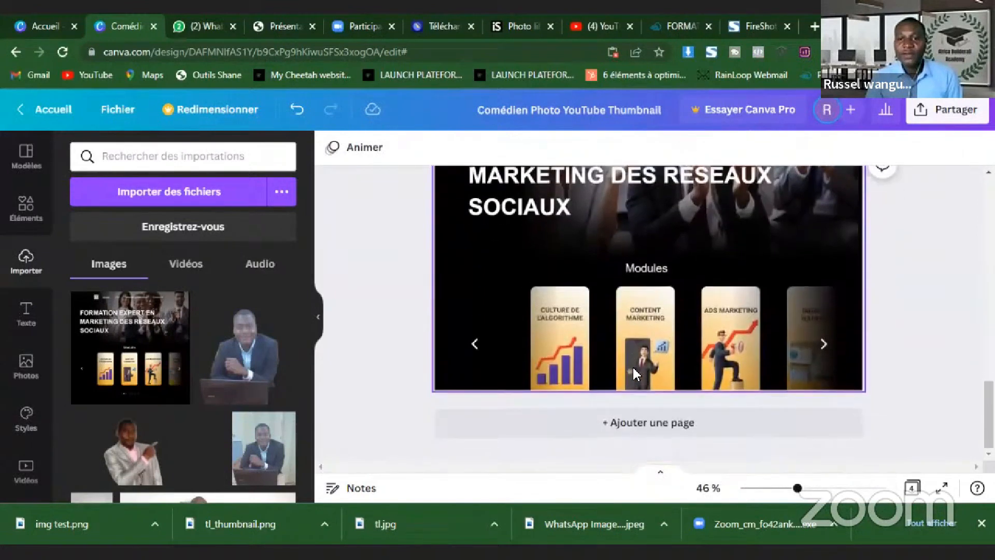
pyautogui.doubleClick(633, 366)
pyautogui.moveTo(611, 322); pyautogui.dragTo(611, 277)
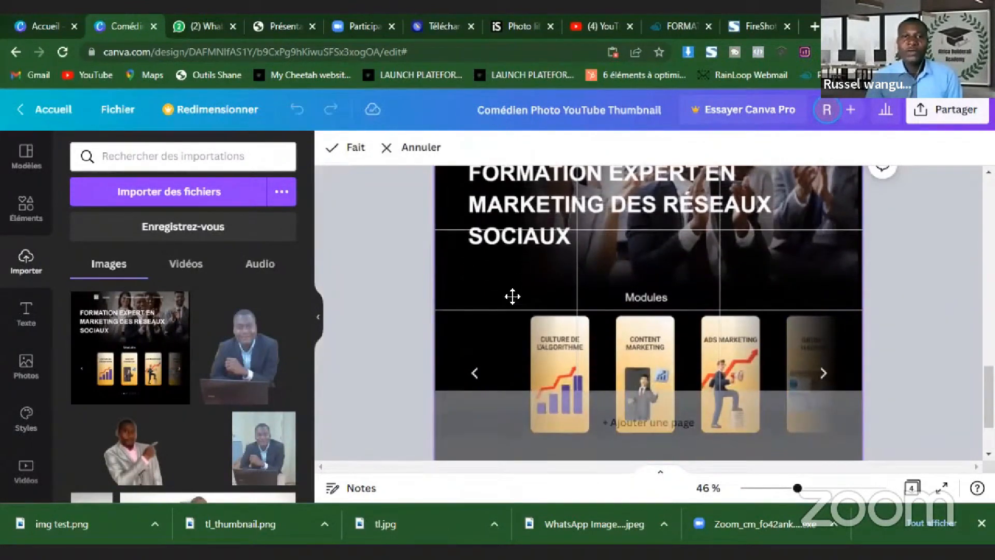
pyautogui.click(390, 293)
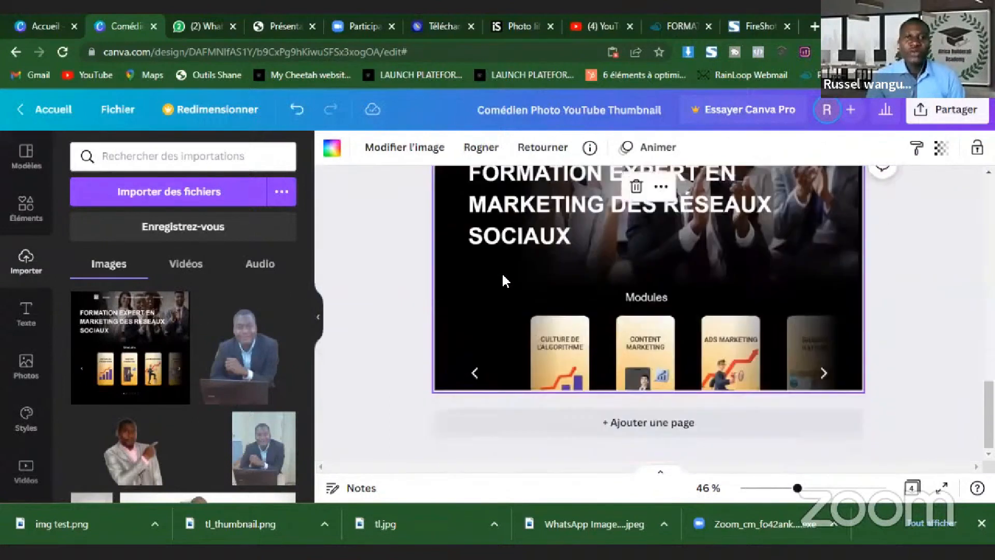
# Apply the Laptop 6 mockup from Smartmockups to the course-page capture on page 4.
pyautogui.click(409, 147)
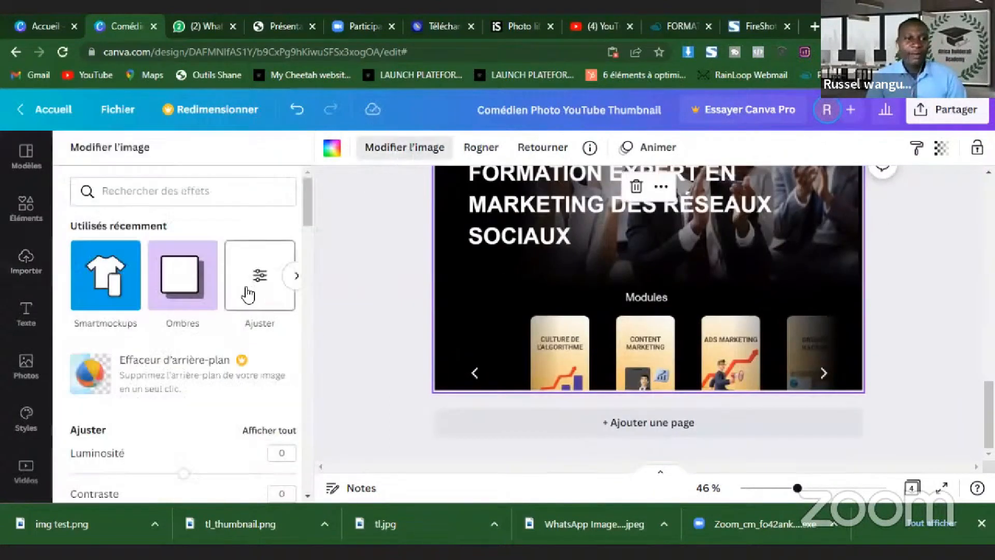
pyautogui.scroll(-10, 247, 289)
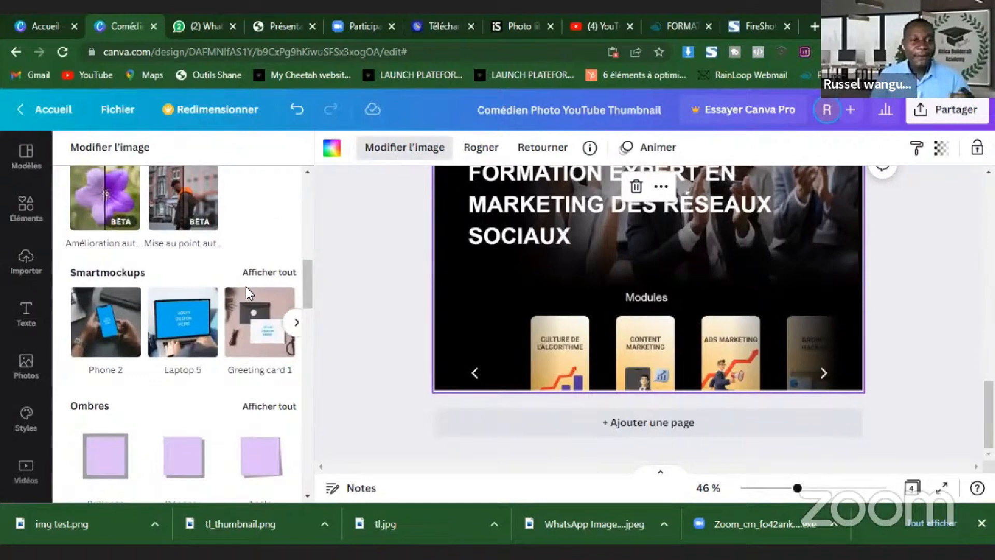
pyautogui.scroll(-6, 246, 288)
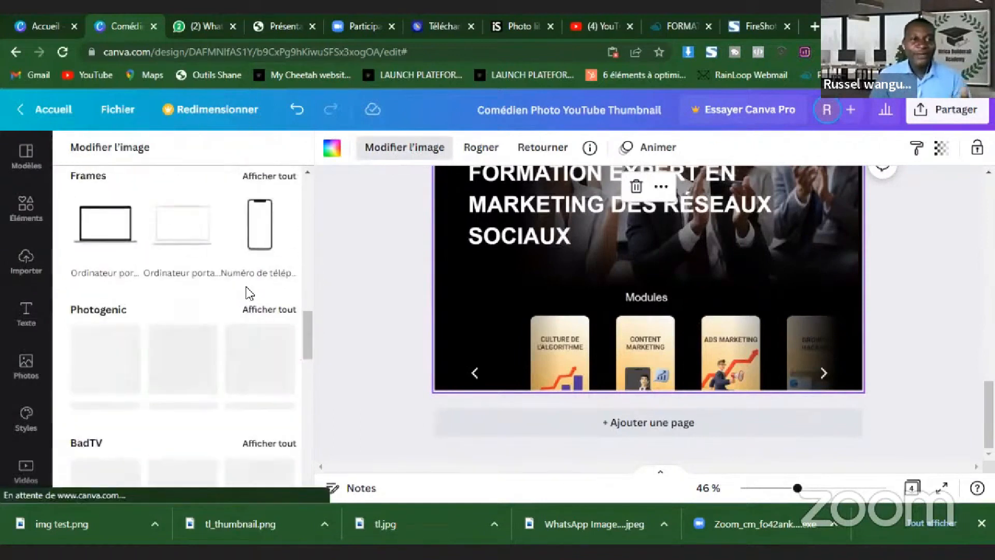
pyautogui.scroll(-4, 115, 241)
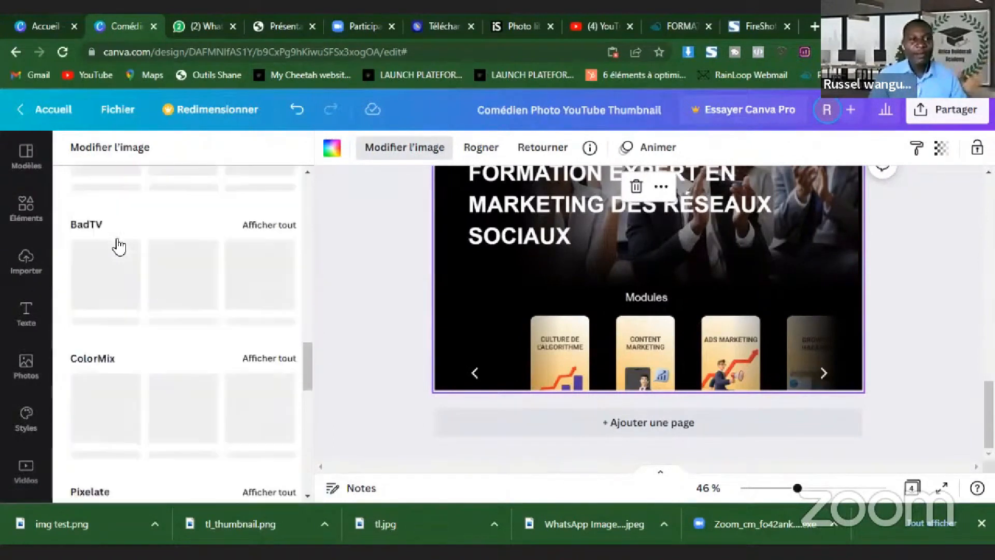
pyautogui.scroll(-4, 116, 240)
pyautogui.scroll(3, 142, 256)
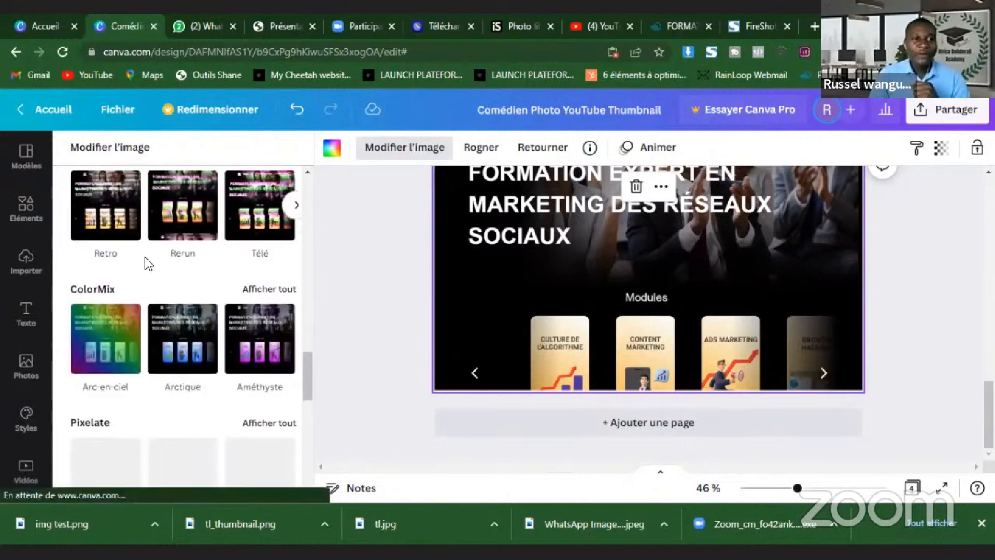
pyautogui.scroll(-4, 148, 262)
pyautogui.scroll(6, 162, 274)
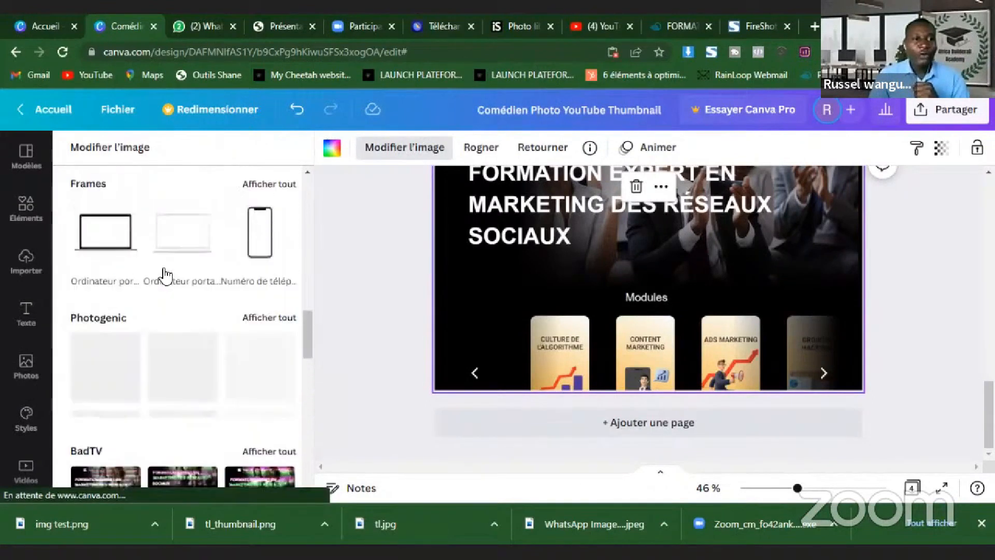
pyautogui.scroll(5, 207, 275)
pyautogui.click(281, 283)
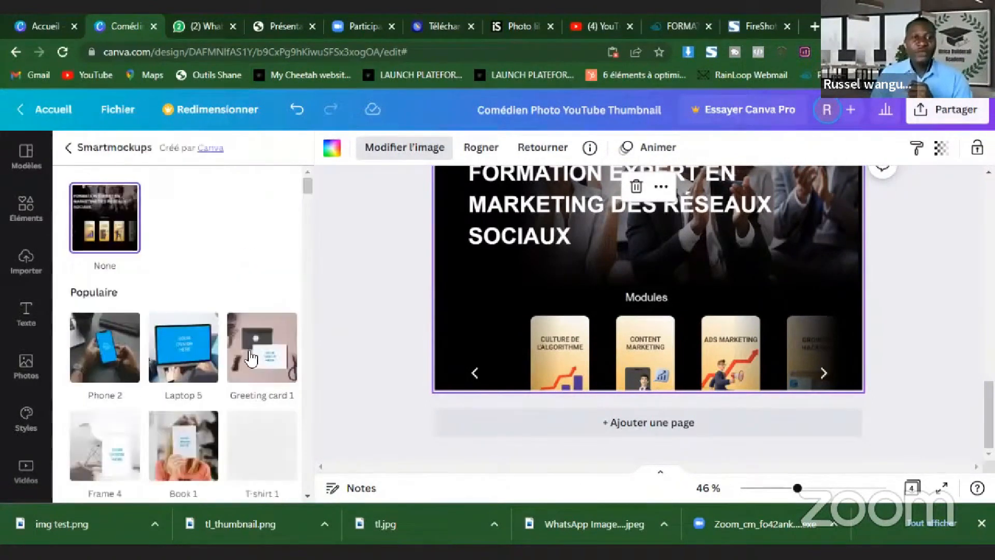
pyautogui.scroll(-5, 196, 270)
pyautogui.scroll(-15, 197, 276)
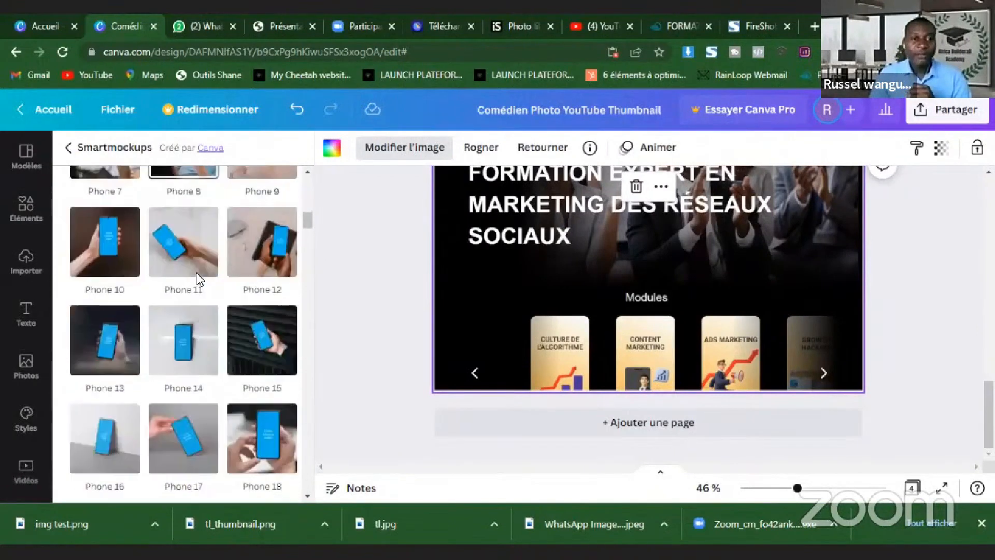
pyautogui.click(262, 331)
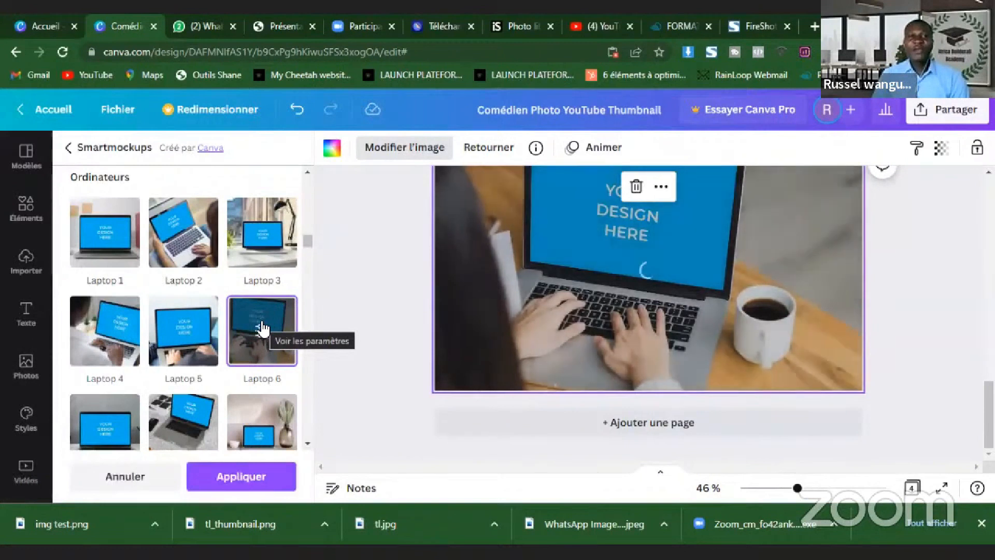
# Examine the laptop mockup on page 4 and look through the other computer mockups, keeping Laptop 6.
pyautogui.scroll(2, 601, 338)
pyautogui.scroll(-4, 601, 337)
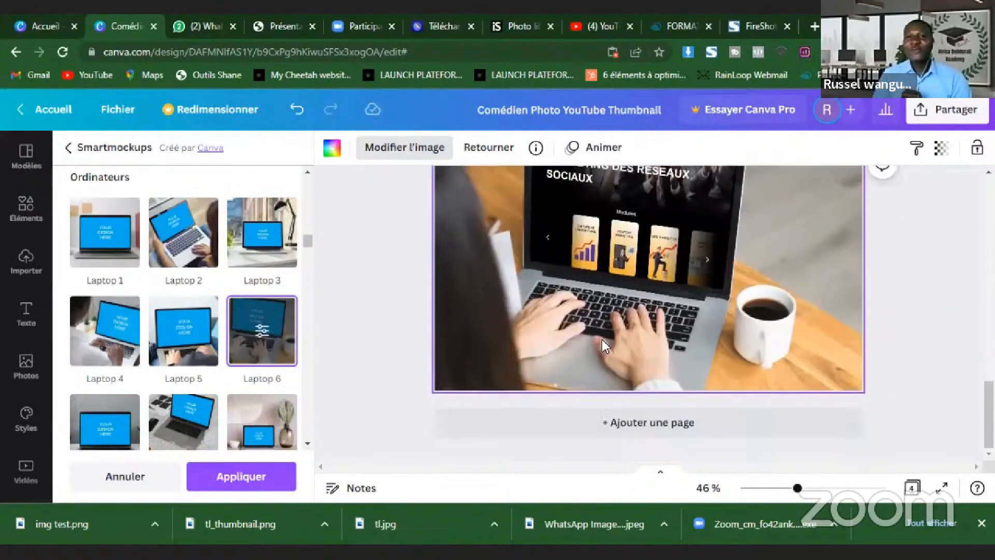
pyautogui.scroll(2, 635, 271)
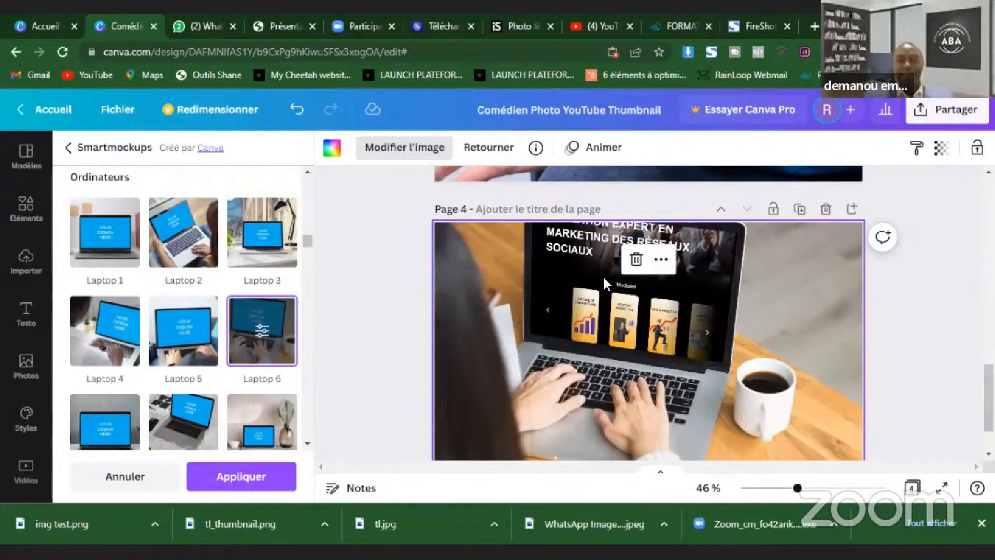
pyautogui.scroll(3, 651, 292)
pyautogui.scroll(-3, 651, 291)
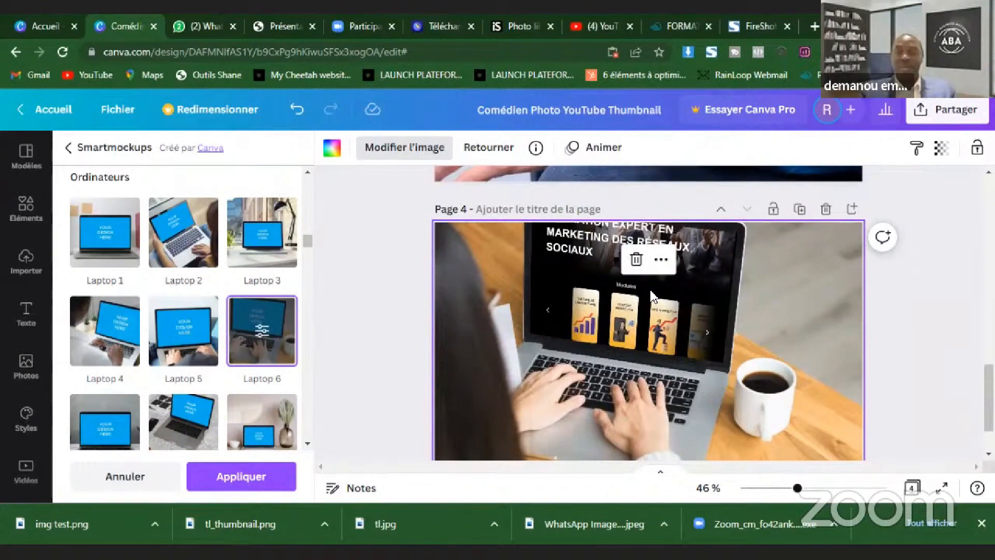
pyautogui.scroll(-2, 728, 270)
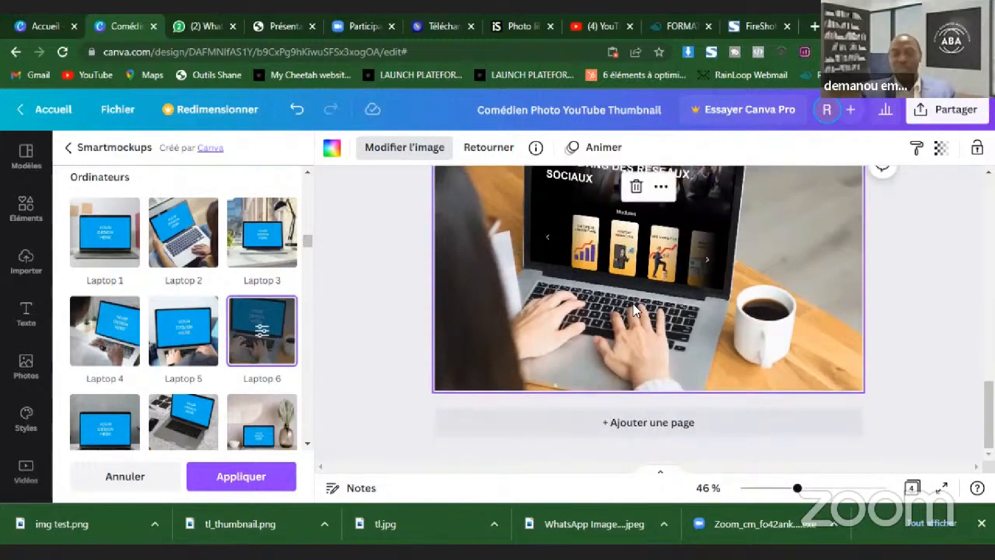
pyautogui.scroll(2, 627, 302)
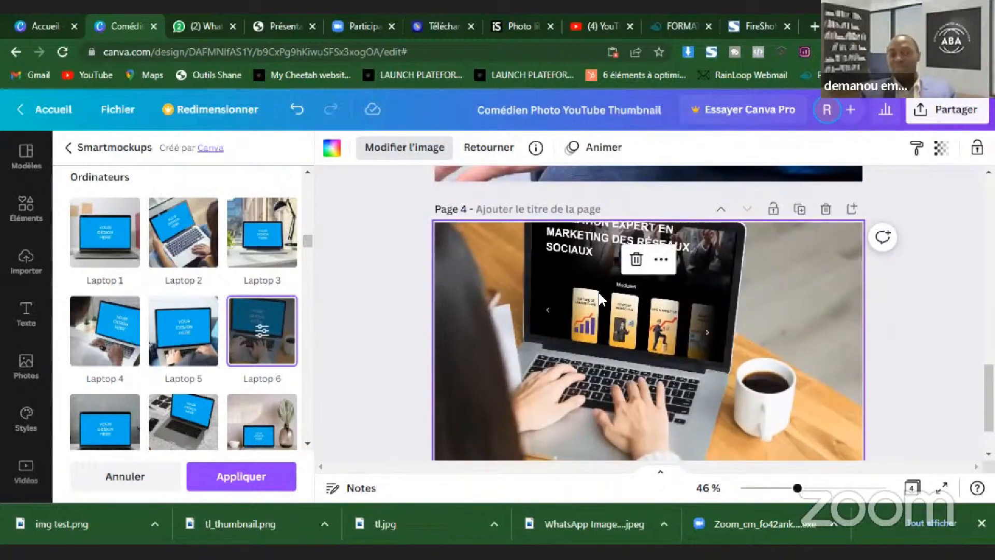
pyautogui.scroll(2, 600, 300)
pyautogui.scroll(-3, 600, 301)
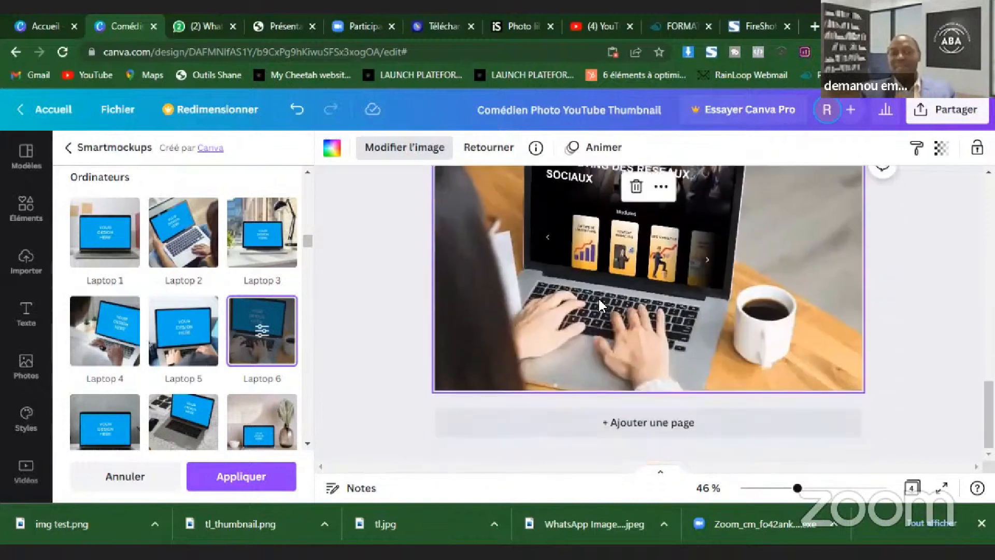
pyautogui.scroll(1, 170, 345)
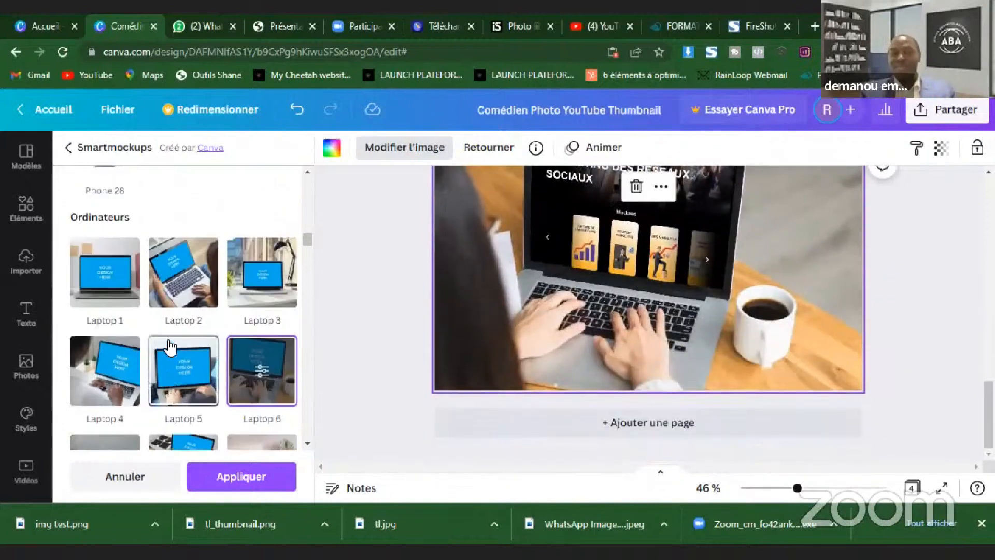
pyautogui.scroll(-10, 171, 345)
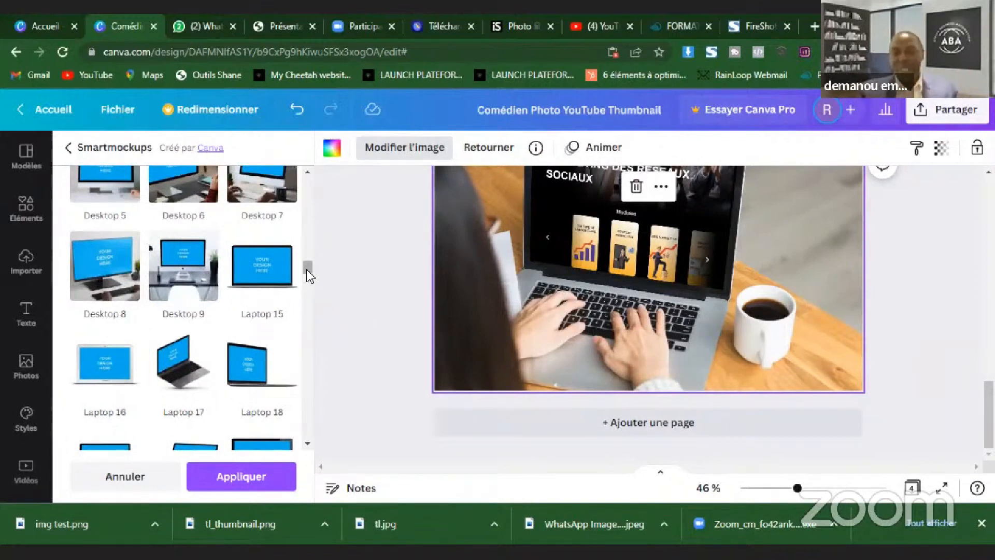
pyautogui.scroll(3, 611, 249)
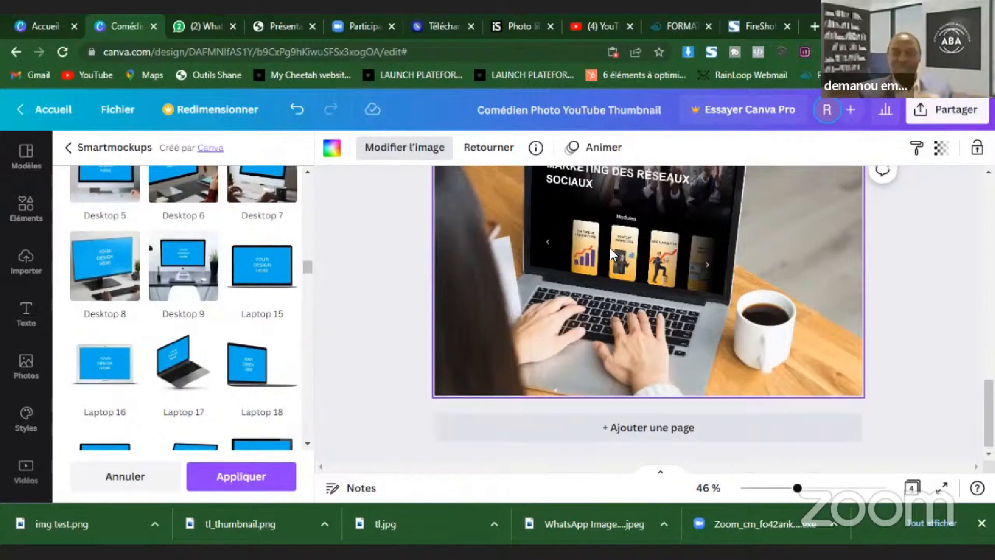
pyautogui.scroll(-3, 611, 250)
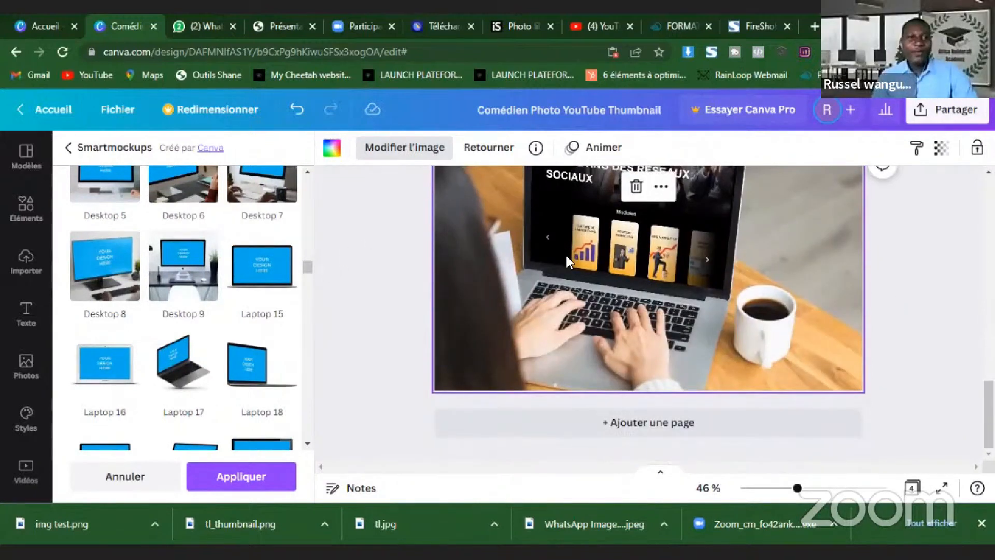
pyautogui.scroll(1, 596, 245)
pyautogui.scroll(-1, 596, 269)
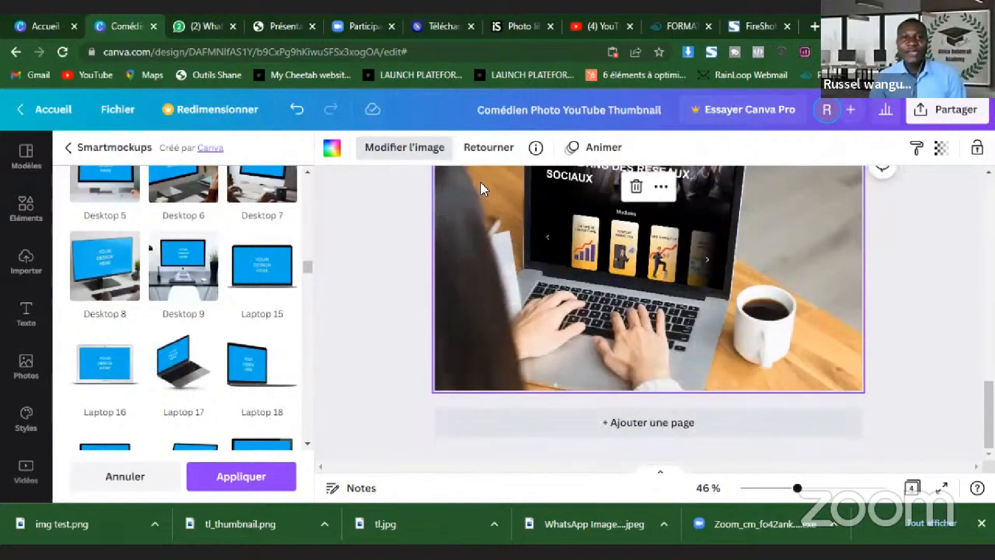
pyautogui.click(377, 236)
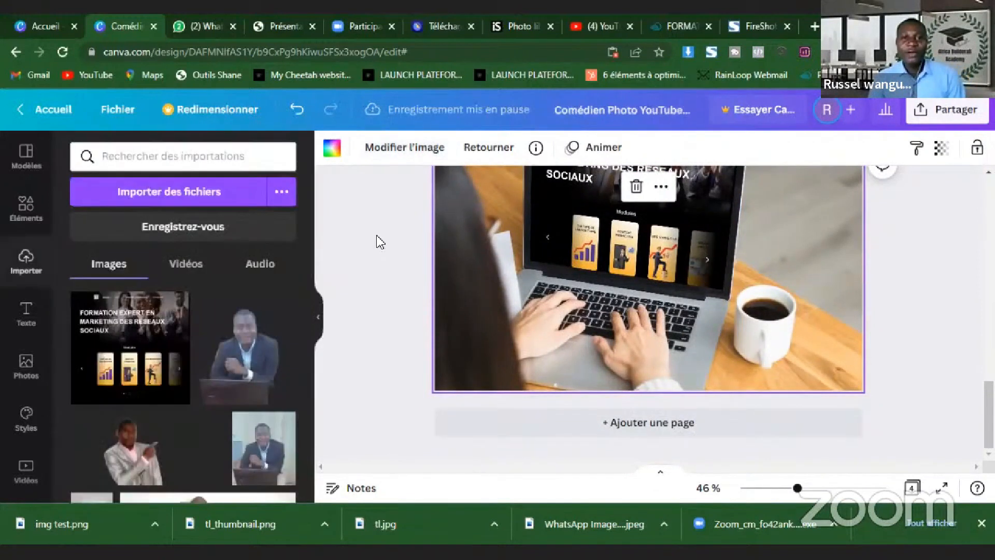
# Browse the full Frames collection and apply the Carré doré frame to the laptop mockup image on page 4.
pyautogui.click(407, 149)
pyautogui.scroll(-1, 148, 386)
pyautogui.scroll(-12, 147, 386)
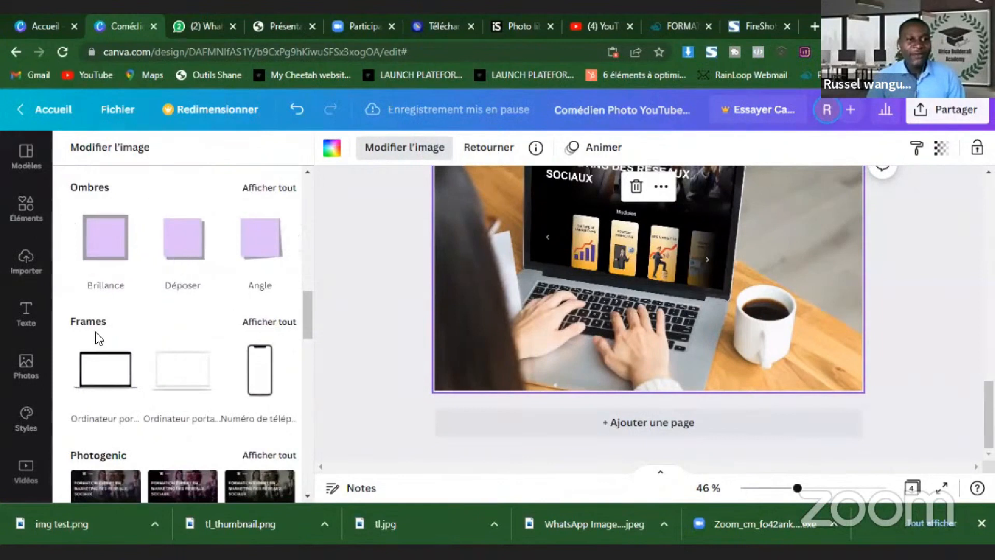
pyautogui.click(273, 324)
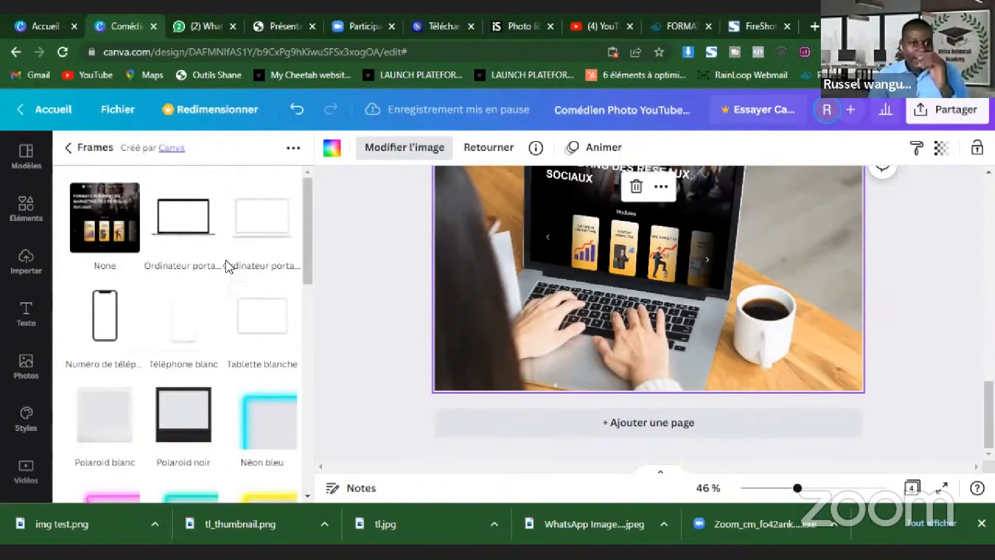
pyautogui.scroll(-7, 227, 267)
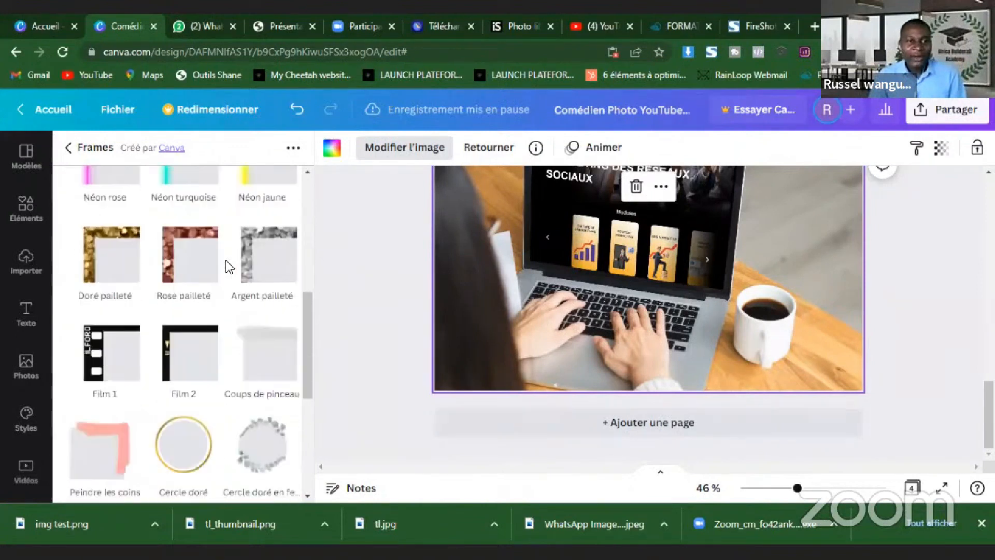
pyautogui.scroll(-5, 226, 267)
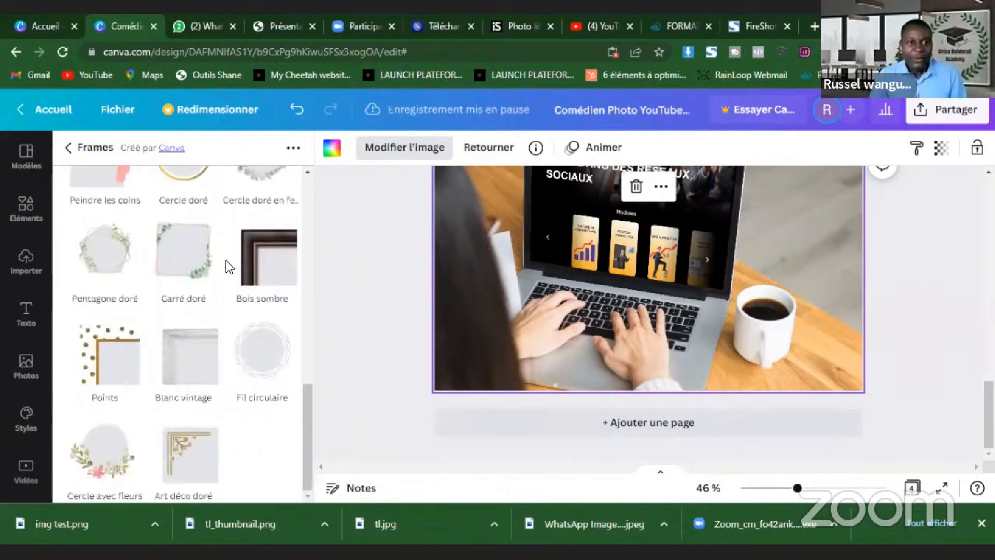
pyautogui.scroll(5, 151, 262)
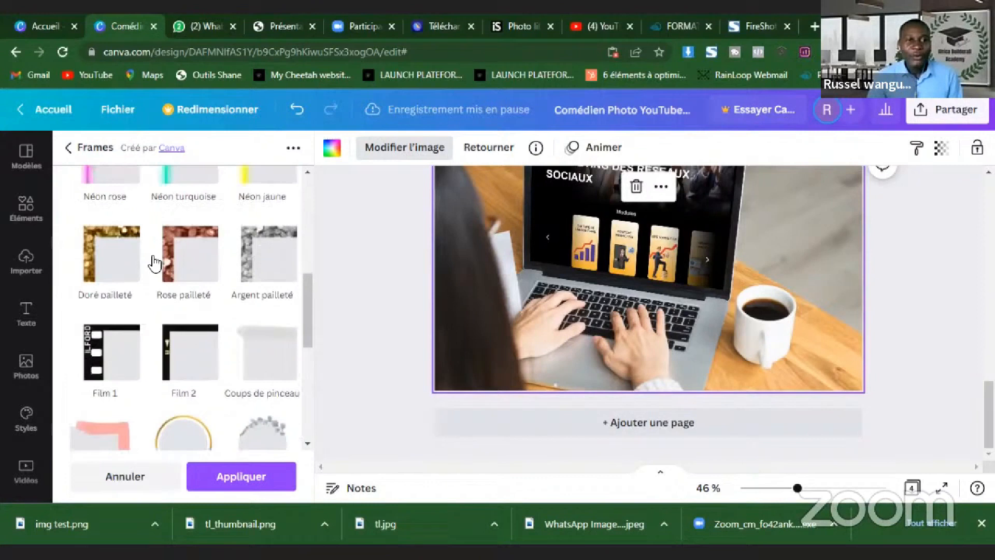
pyautogui.scroll(-2, 159, 311)
pyautogui.scroll(2, 161, 337)
pyautogui.scroll(-2, 162, 341)
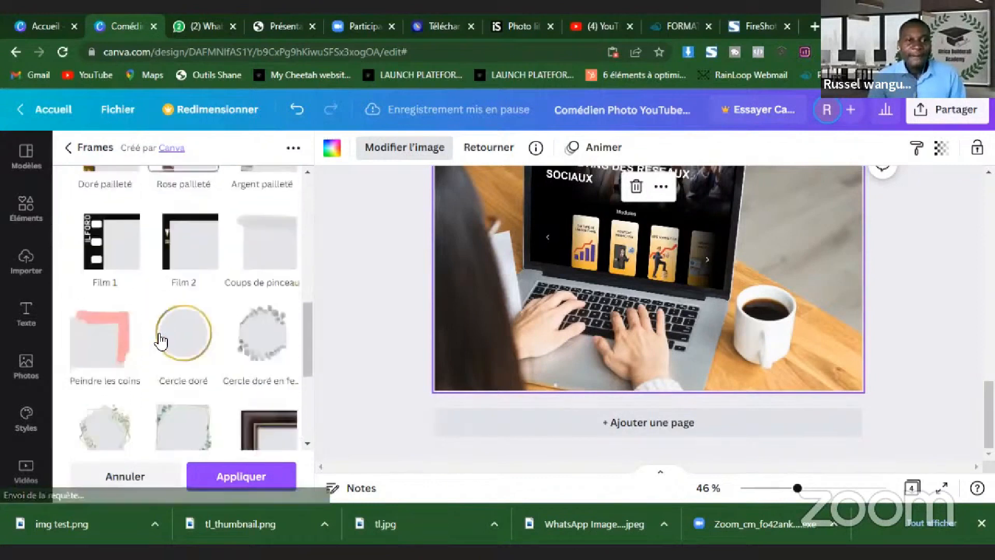
pyautogui.scroll(8, 160, 340)
pyautogui.scroll(-3, 197, 272)
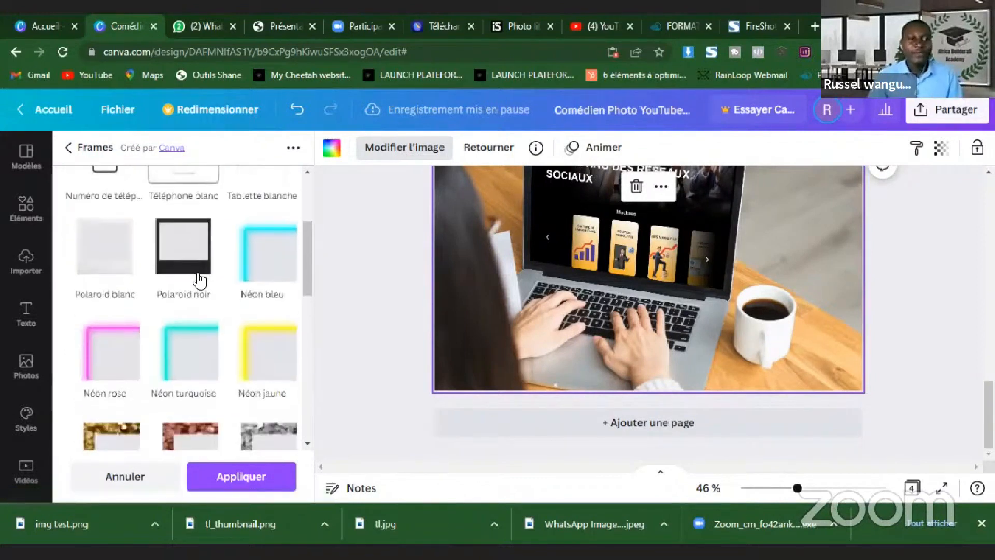
pyautogui.scroll(-5, 151, 321)
pyautogui.scroll(2, 173, 411)
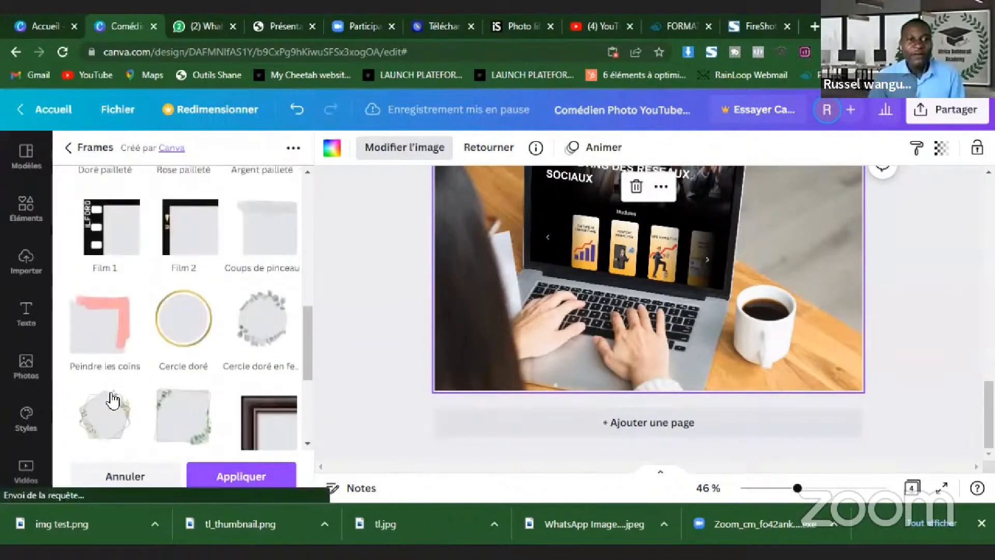
pyautogui.click(184, 423)
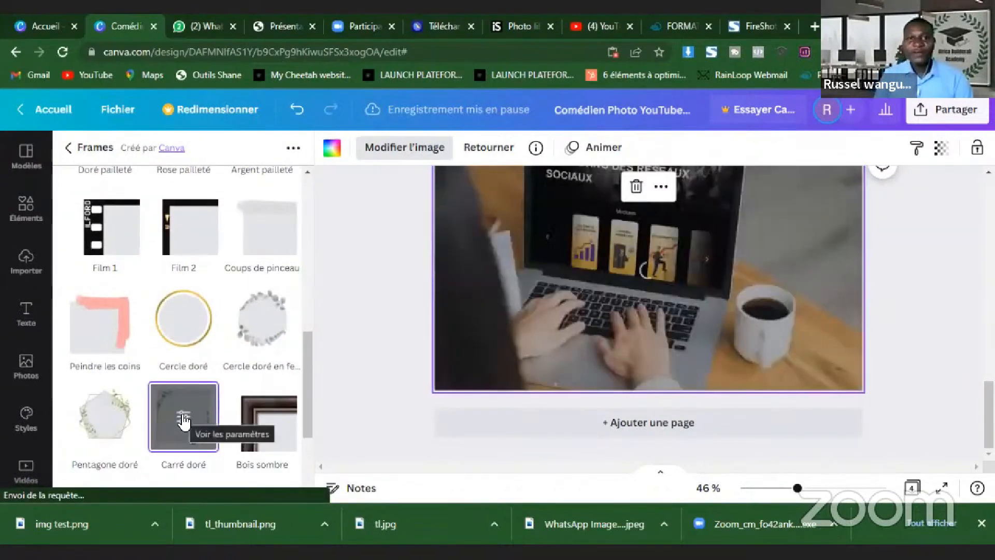
pyautogui.scroll(2, 680, 292)
pyautogui.scroll(-1, 681, 294)
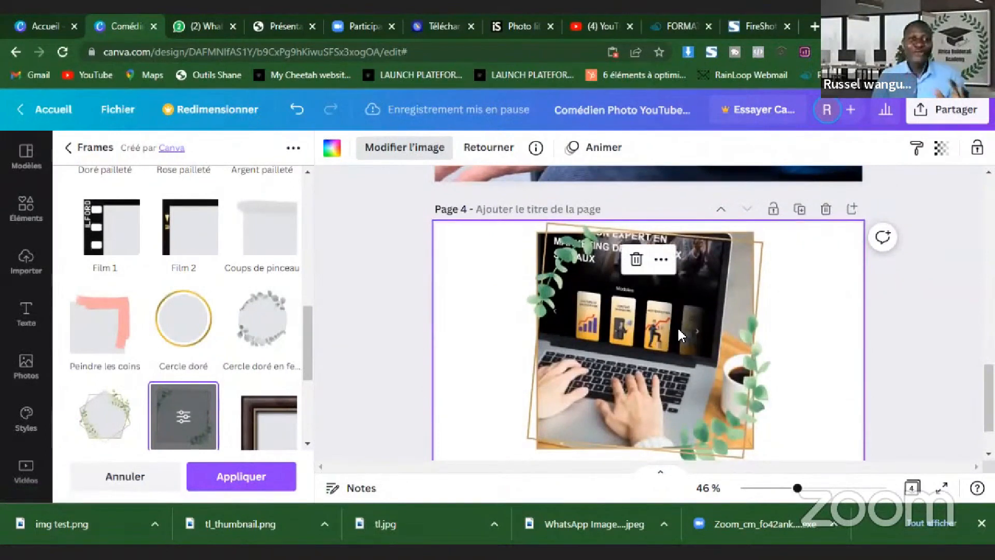
# Set the crop position (Position de rognage) of page 4's Carré doré frame to 2.
pyautogui.click(183, 417)
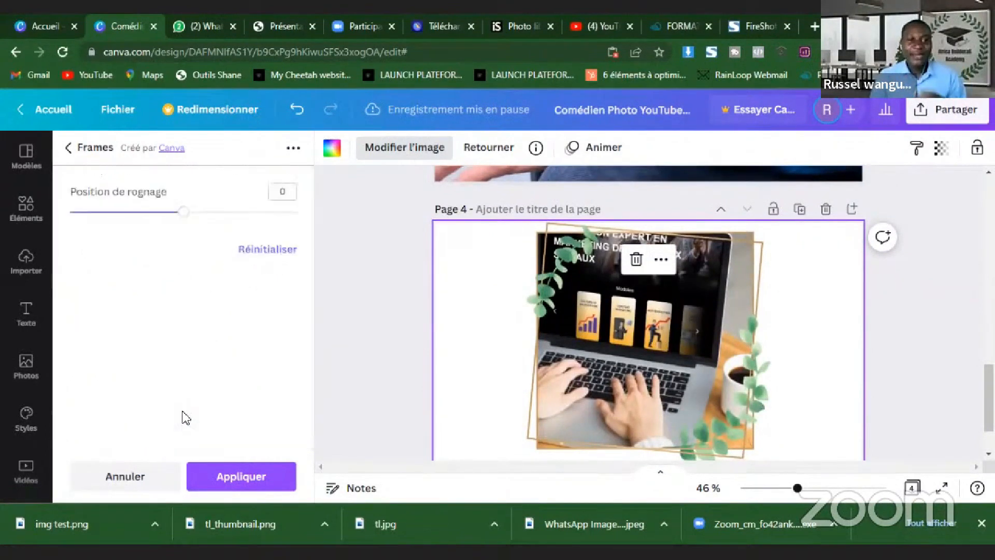
pyautogui.moveTo(184, 211); pyautogui.dragTo(192, 240)
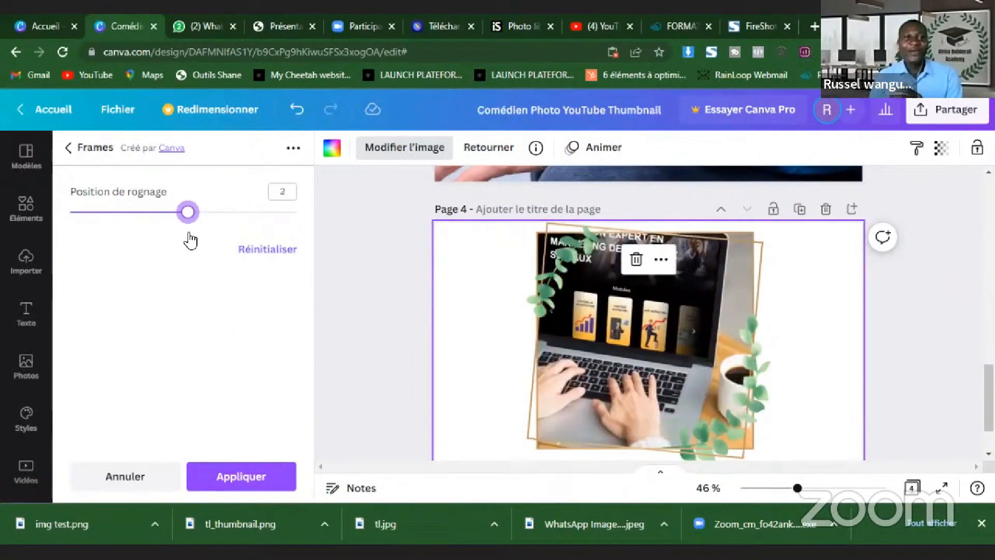
pyautogui.scroll(-2, 569, 232)
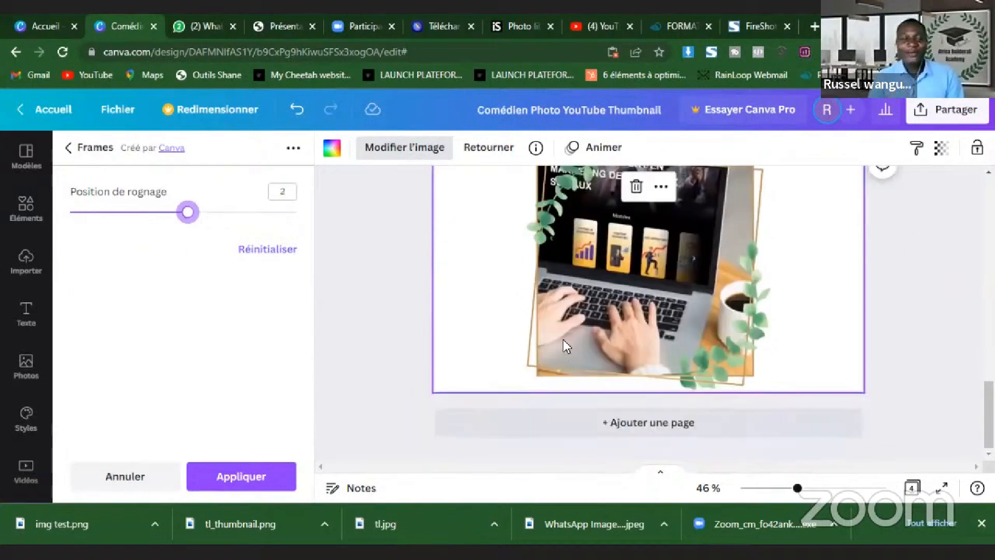
pyautogui.scroll(5, 481, 340)
pyautogui.click(377, 258)
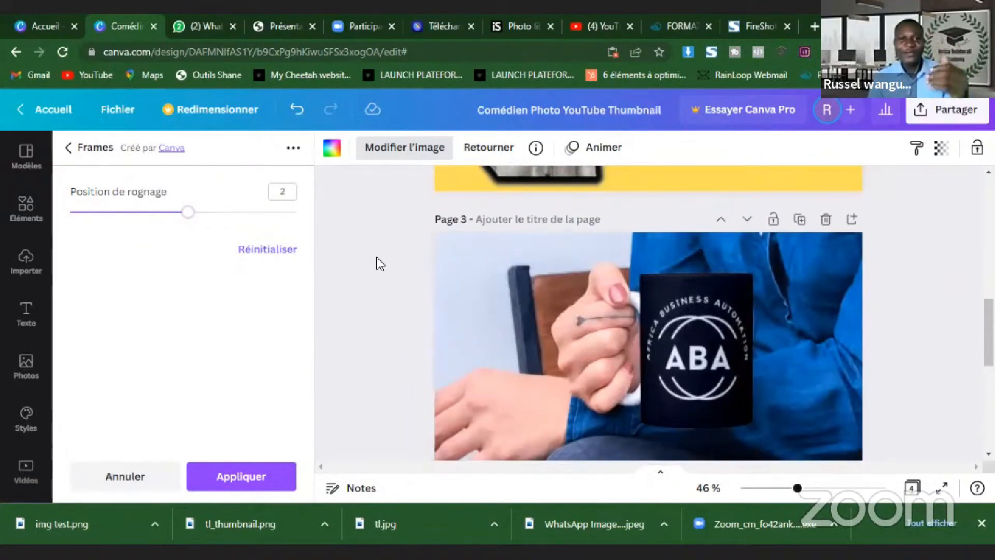
# Select the cutout photo on page 1 and look over the design's four pages.
pyautogui.scroll(7, 377, 258)
pyautogui.moveTo(551, 346); pyautogui.dragTo(558, 350)
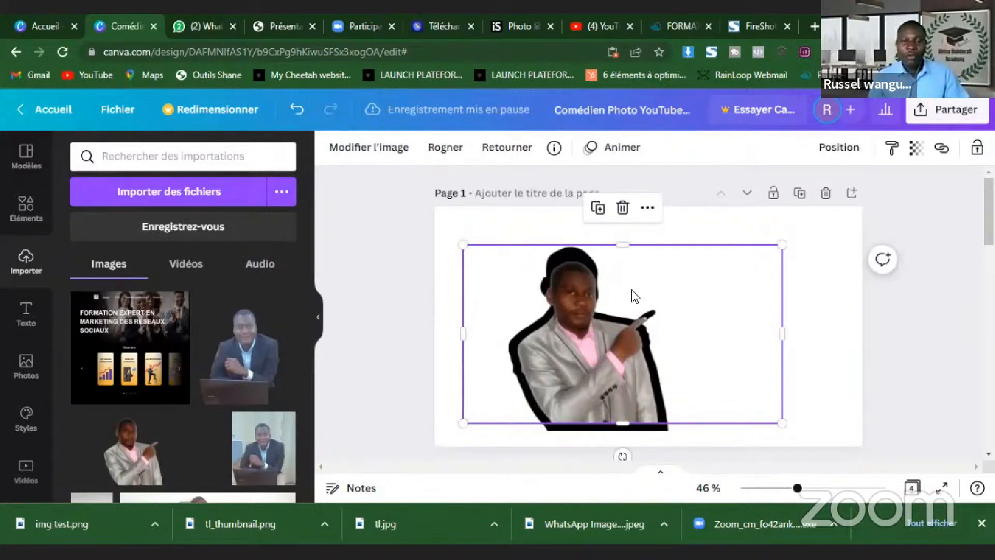
pyautogui.scroll(-5, 578, 302)
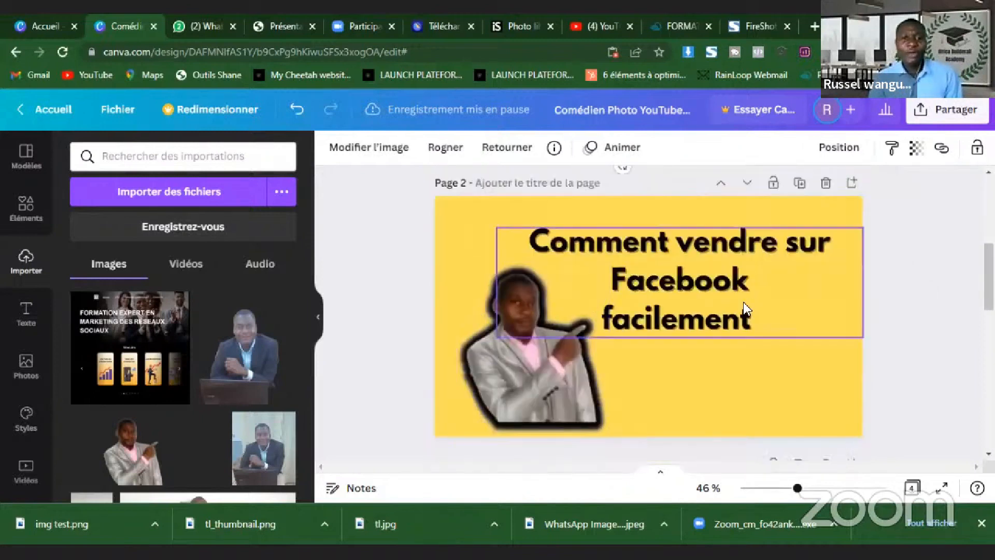
pyautogui.scroll(-5, 705, 326)
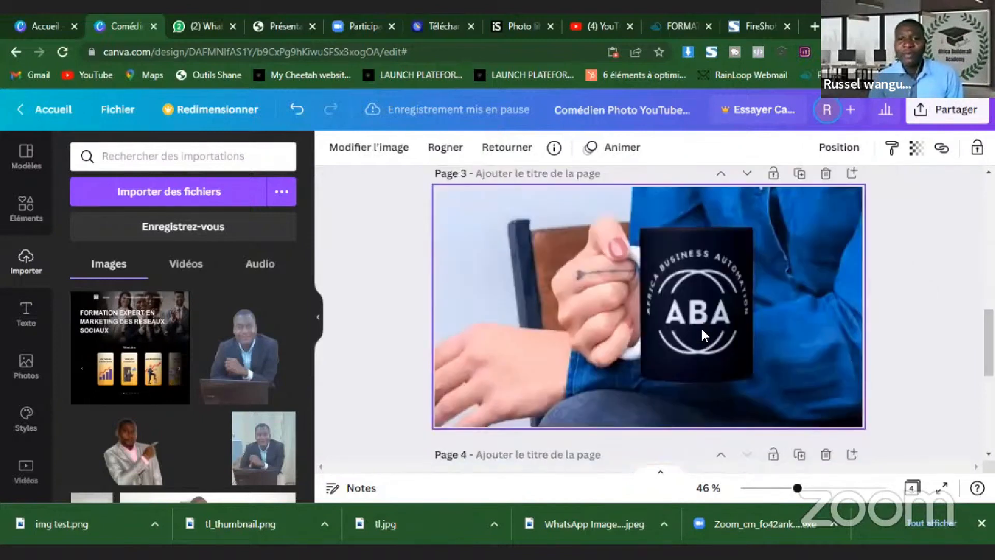
pyautogui.scroll(-5, 701, 326)
pyautogui.scroll(15, 604, 315)
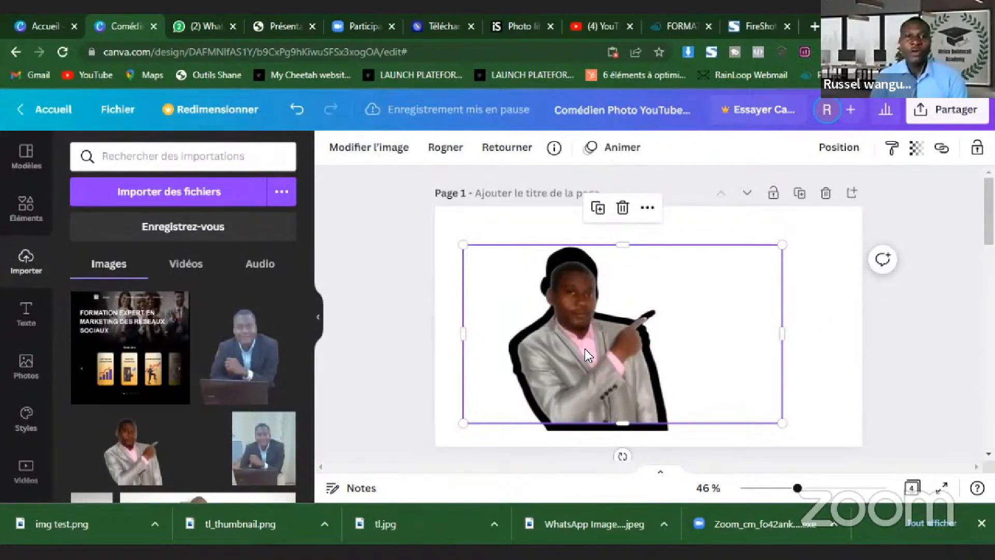
# Browse the image effects available for page 1's cutout photo, from the Outils and Smartmockups sections down to the suggested extra effects.
pyautogui.click(382, 154)
pyautogui.scroll(-5, 241, 273)
pyautogui.scroll(4, 167, 290)
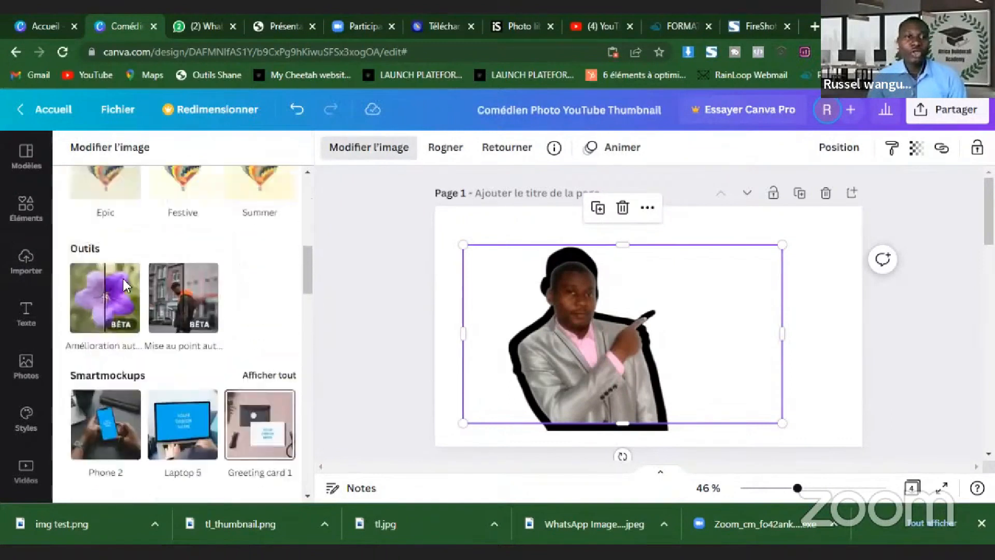
pyautogui.scroll(-7, 169, 290)
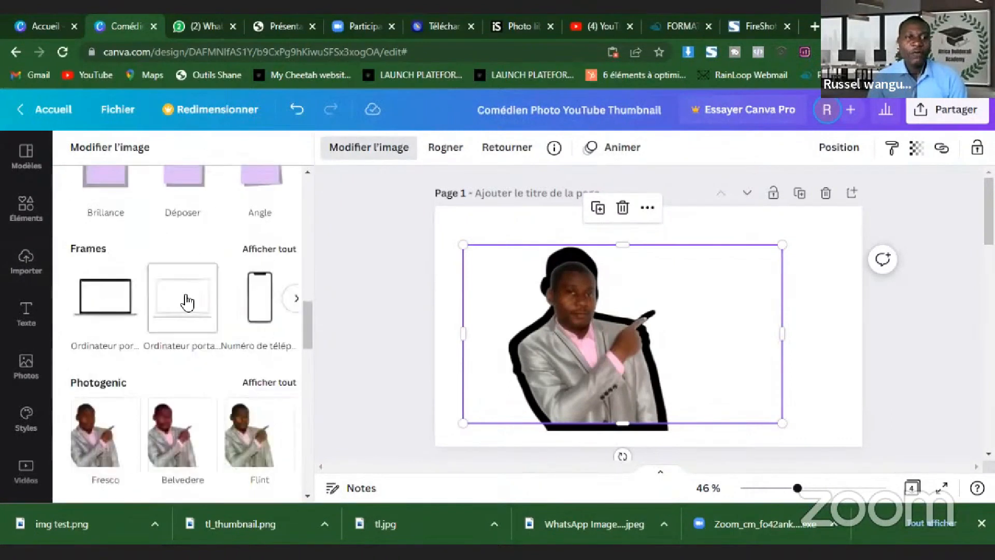
pyautogui.scroll(-5, 187, 299)
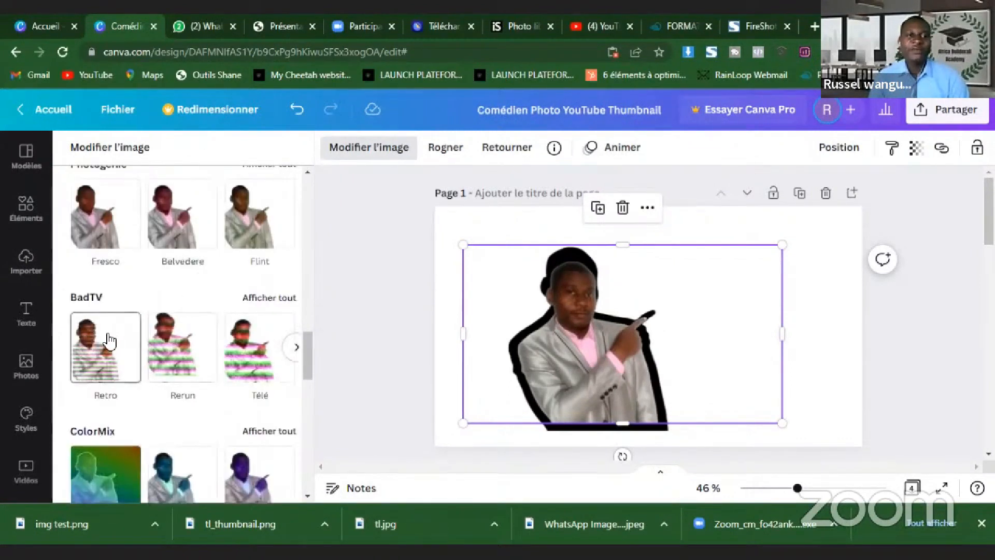
pyautogui.scroll(-4, 250, 345)
pyautogui.scroll(-5, 214, 294)
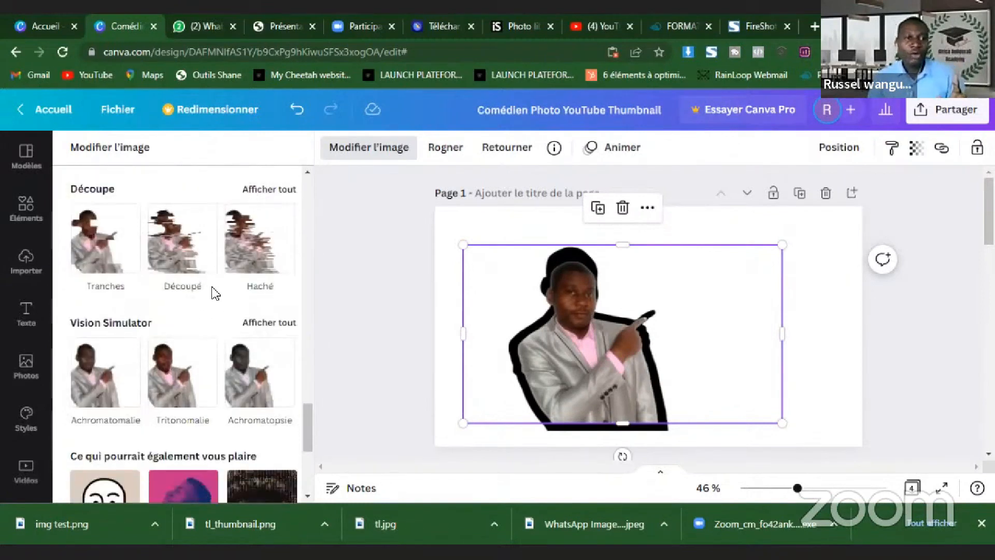
pyautogui.scroll(-5, 214, 293)
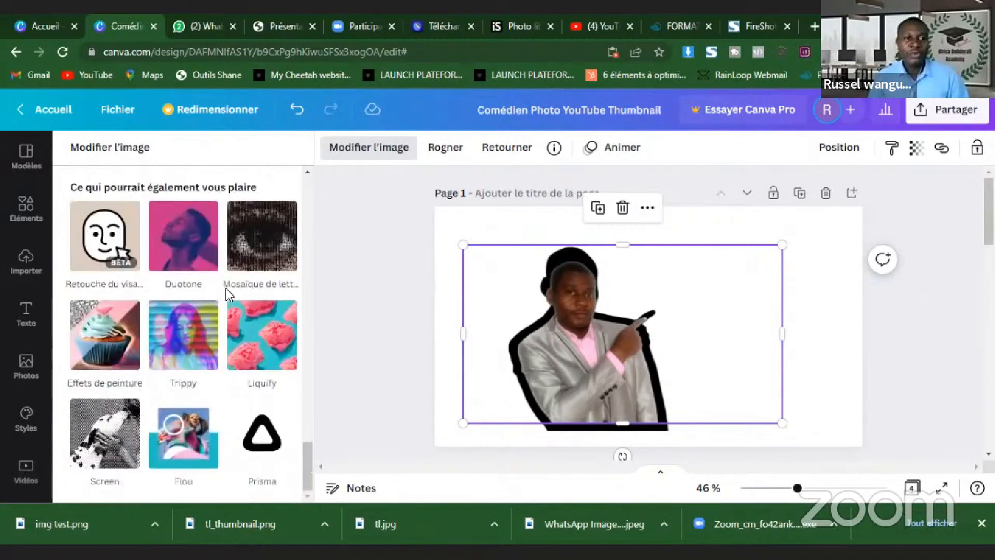
# Try to blur the man's face in page 1's cutout photo with the Flou brush.
pyautogui.click(179, 444)
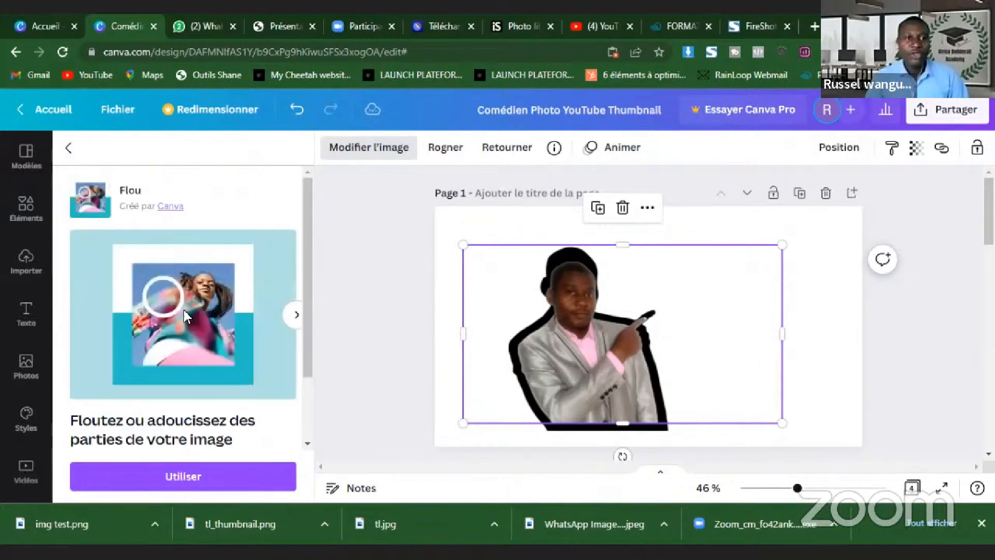
pyautogui.click(158, 474)
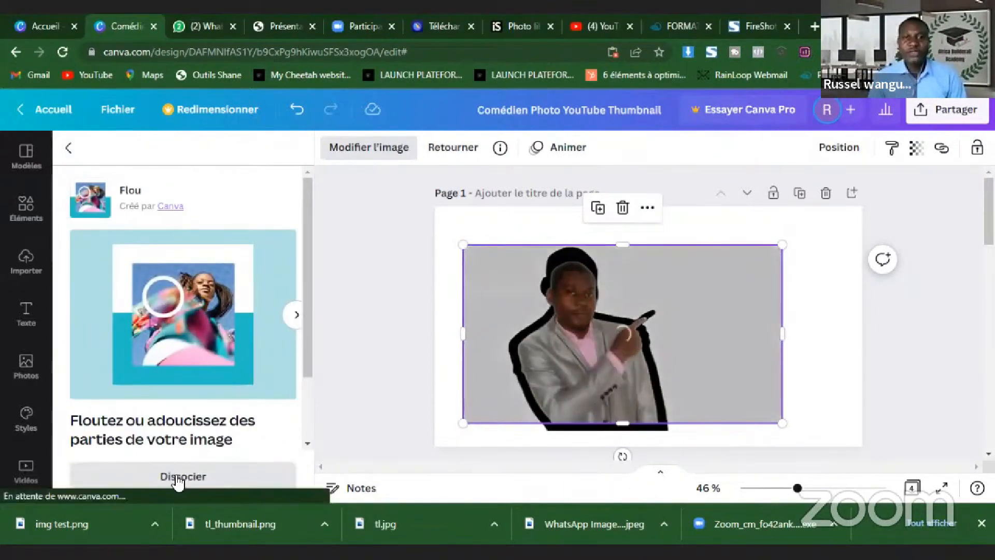
pyautogui.click(151, 207)
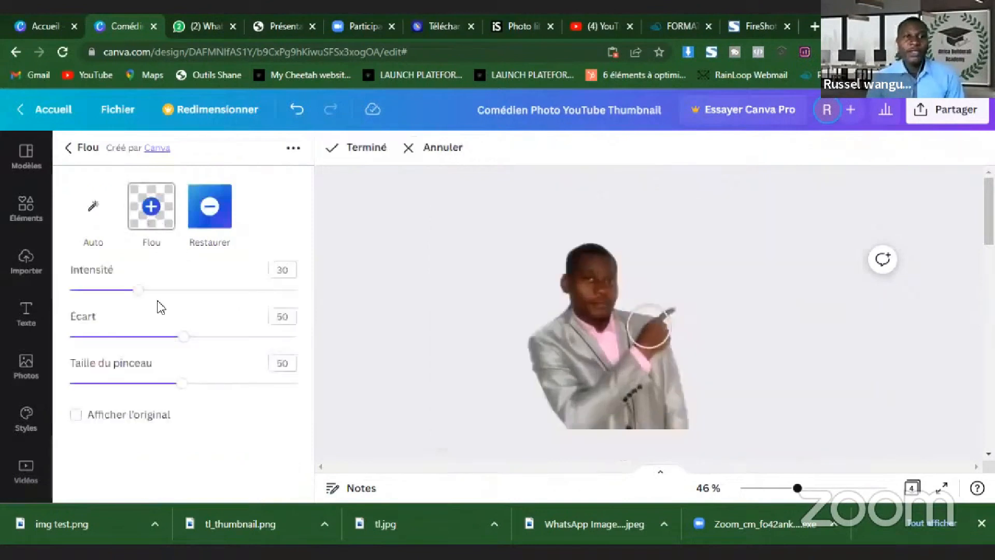
pyautogui.moveTo(565, 275)
pyautogui.mouseDown()
pyautogui.moveTo(604, 280)
pyautogui.moveTo(629, 257)
pyautogui.moveTo(583, 303)
pyautogui.moveTo(602, 233)
pyautogui.moveTo(607, 252)
pyautogui.moveTo(559, 306)
pyautogui.mouseUp()
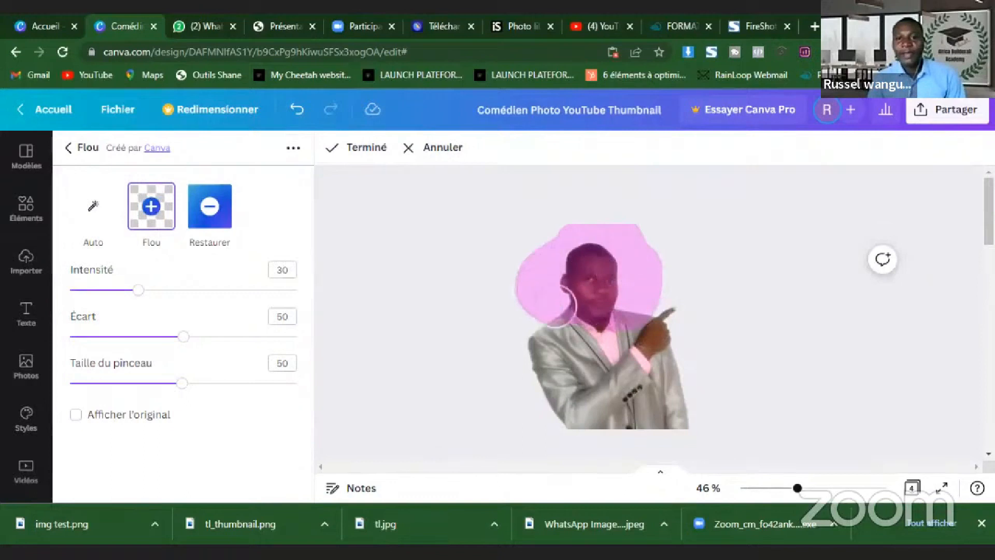
pyautogui.moveTo(635, 283)
pyautogui.mouseDown()
pyautogui.moveTo(588, 261)
pyautogui.moveTo(569, 290)
pyautogui.moveTo(626, 278)
pyautogui.moveTo(608, 250)
pyautogui.moveTo(565, 275)
pyautogui.moveTo(588, 303)
pyautogui.moveTo(637, 281)
pyautogui.moveTo(588, 264)
pyautogui.moveTo(575, 292)
pyautogui.moveTo(610, 279)
pyautogui.moveTo(616, 305)
pyautogui.moveTo(599, 269)
pyautogui.mouseUp()
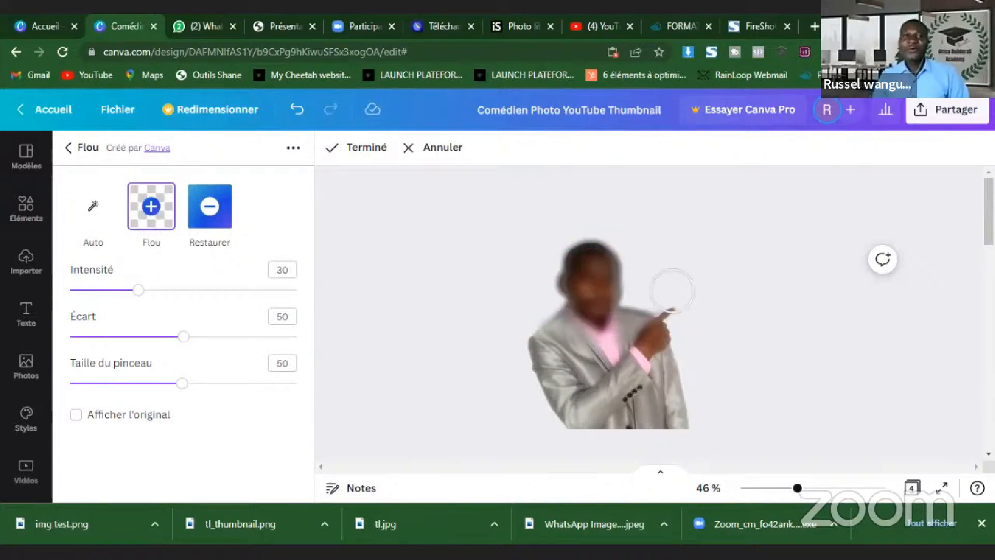
pyautogui.click(400, 156)
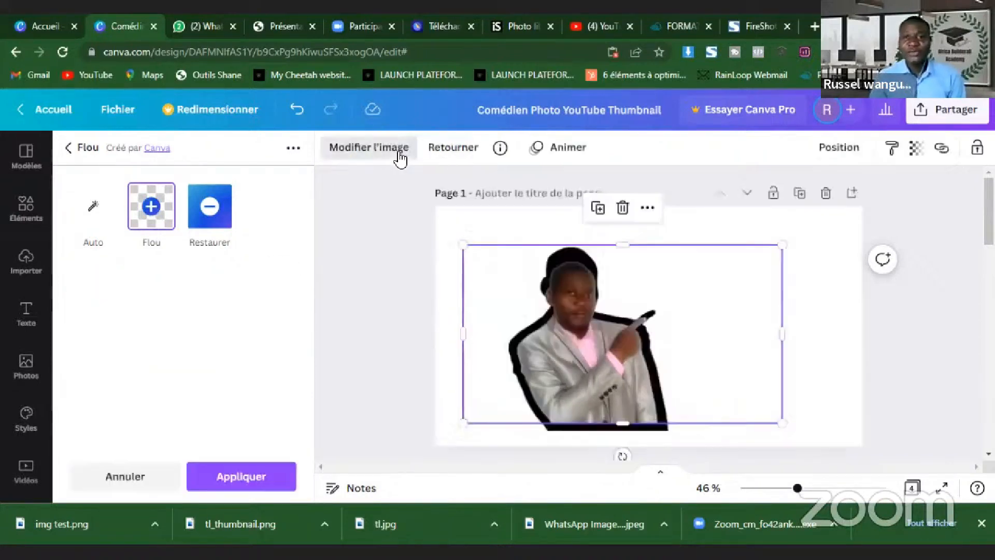
# Look over the design pages, examine the course webpage's banner and Modules section in its browser tab, and return to Canva.
pyautogui.scroll(-7, 524, 282)
pyautogui.scroll(-8, 526, 278)
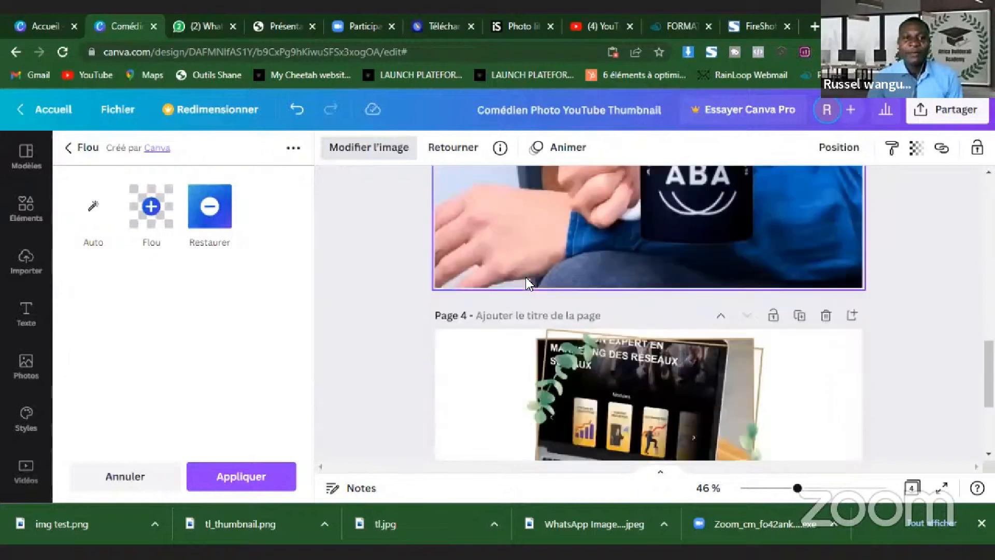
pyautogui.scroll(8, 487, 329)
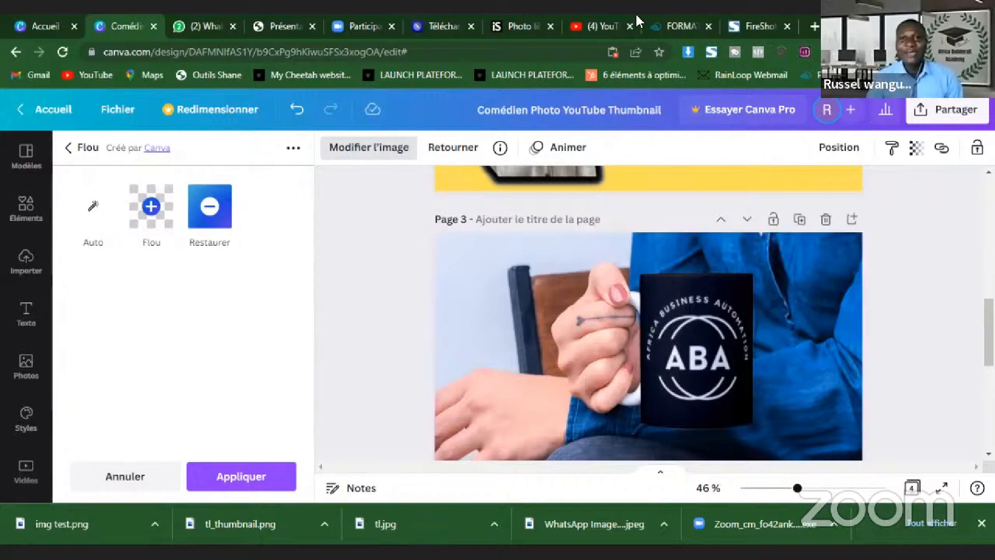
pyautogui.click(654, 26)
pyautogui.scroll(7, 569, 406)
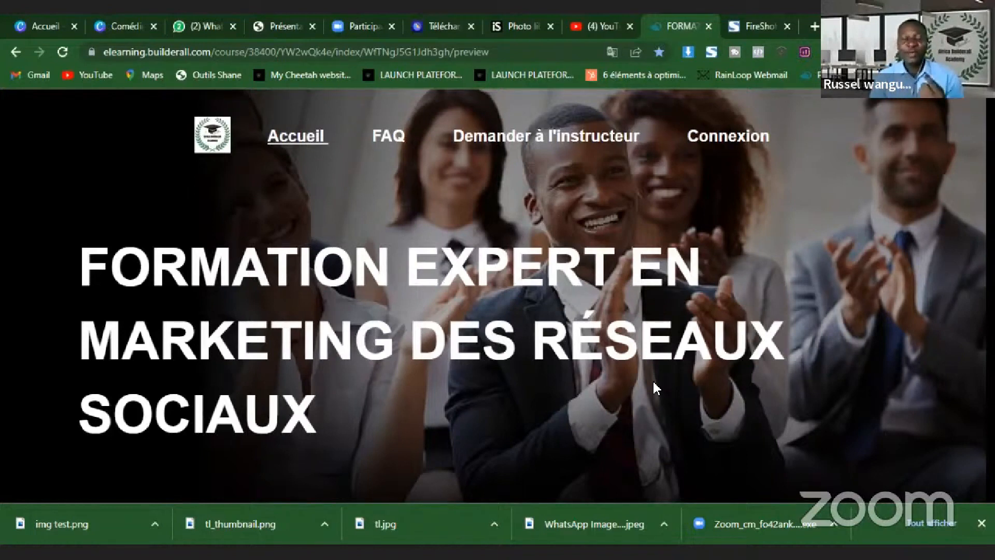
pyautogui.scroll(-8, 651, 329)
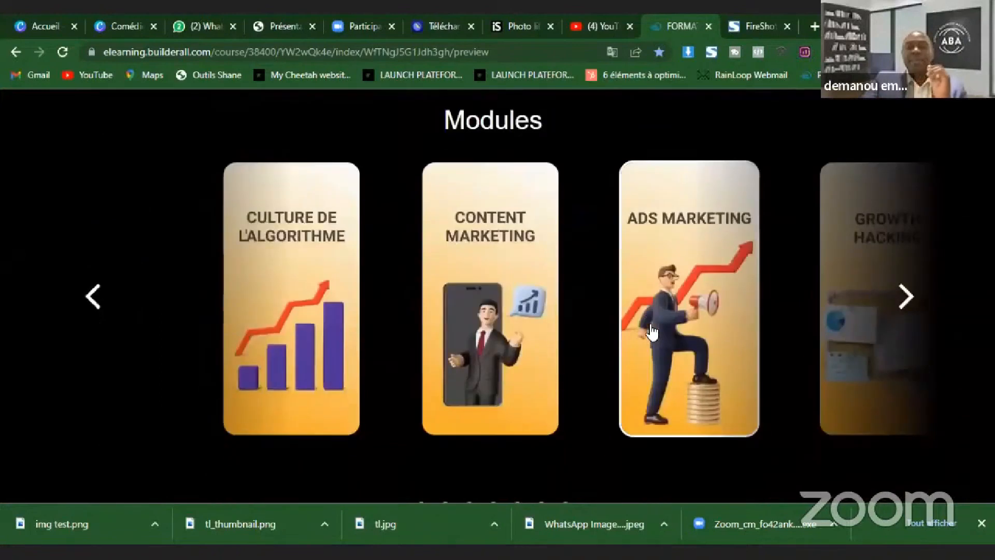
pyautogui.scroll(8, 572, 332)
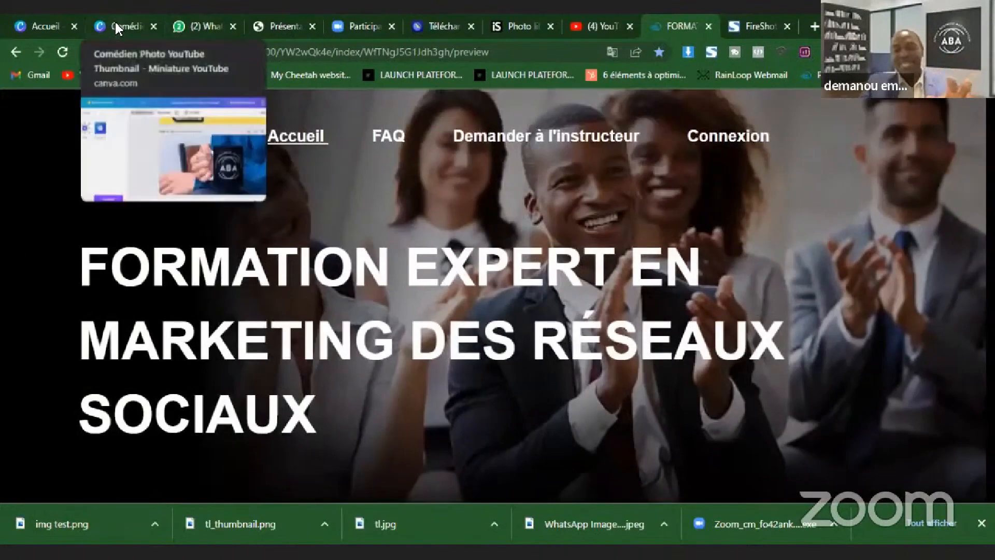
pyautogui.click(132, 21)
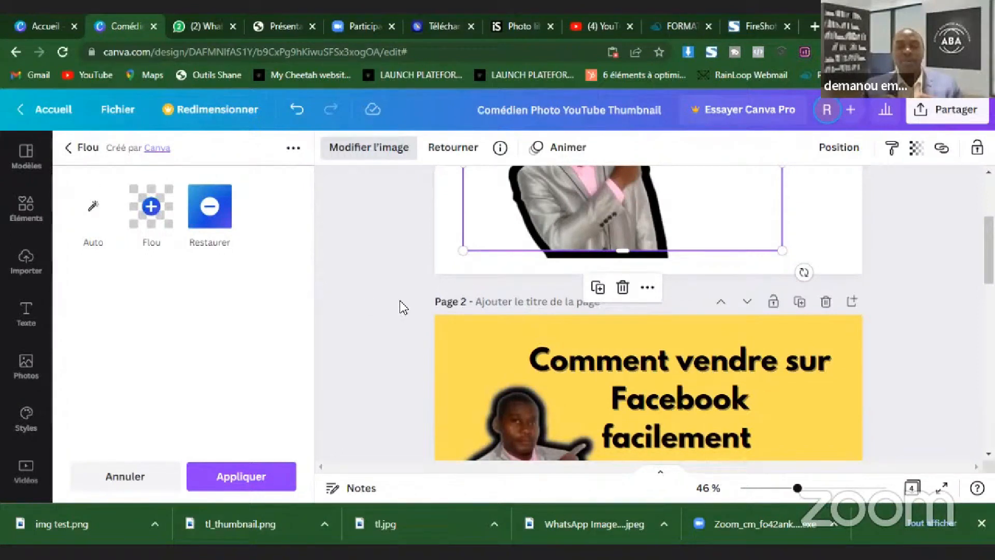
# Leave the Flou effect's settings and look over pages 2 to 4 of the design.
pyautogui.scroll(-1, 473, 301)
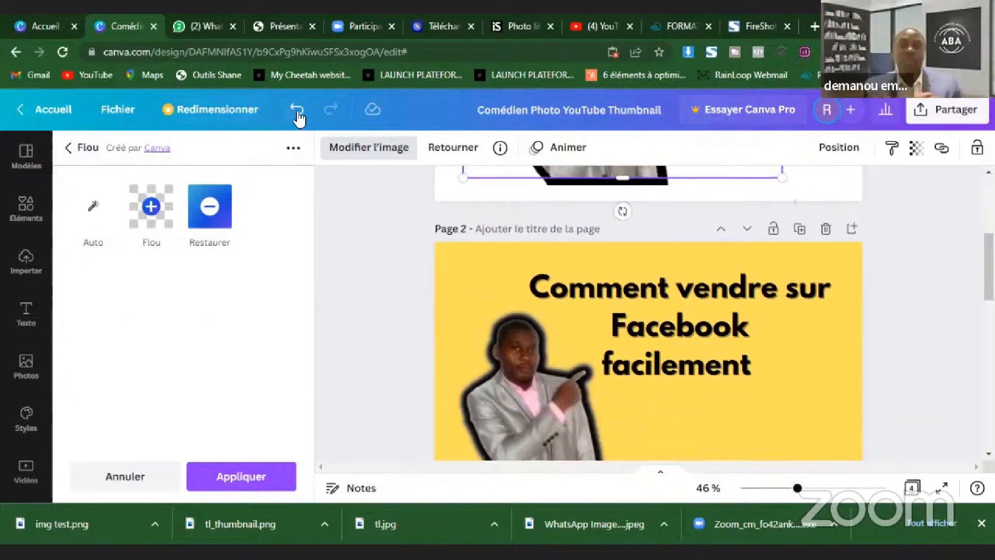
pyautogui.click(68, 148)
pyautogui.scroll(-7, 625, 387)
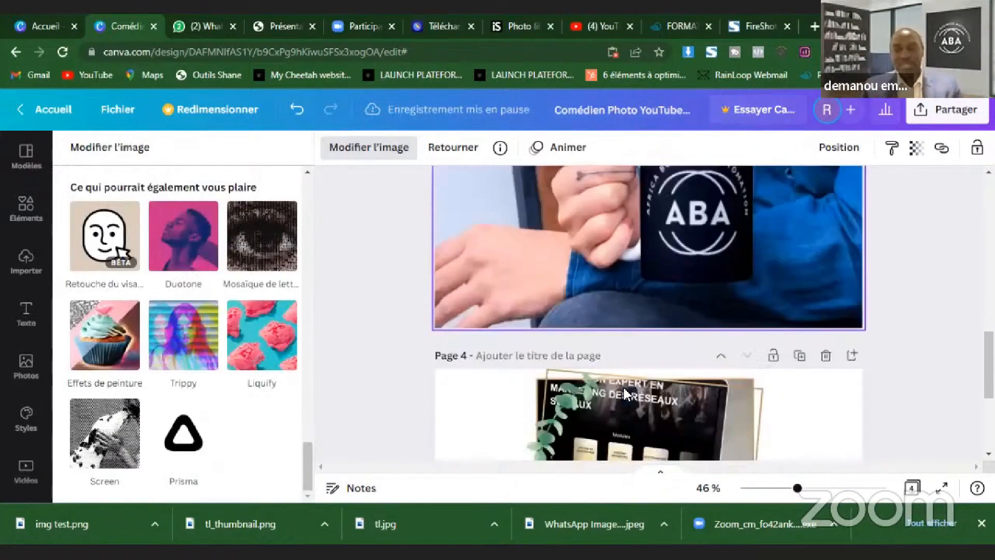
pyautogui.scroll(7, 625, 389)
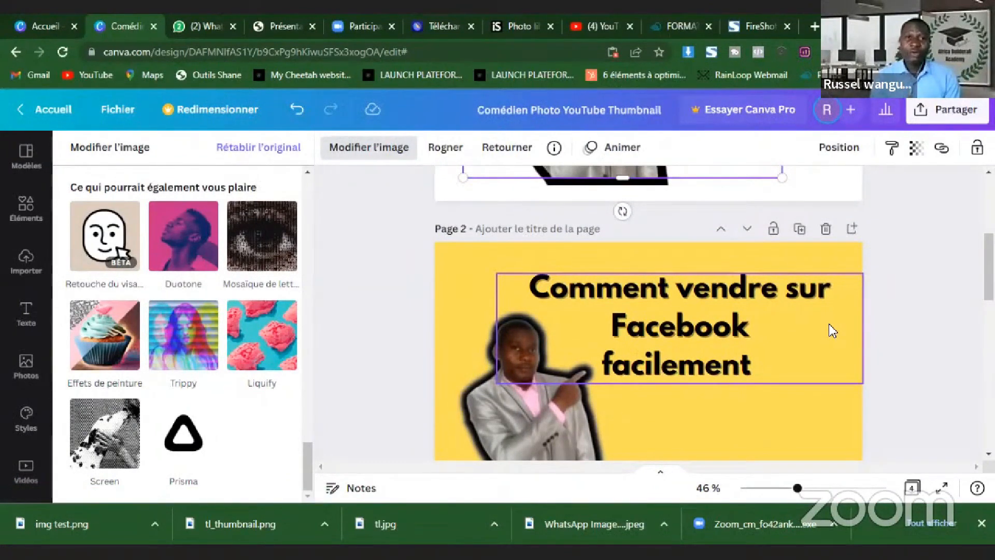
# Switch to YouTube, examine the video thumbnails on the home page, and return to the Canva design.
pyautogui.click(585, 31)
pyautogui.scroll(-5, 554, 330)
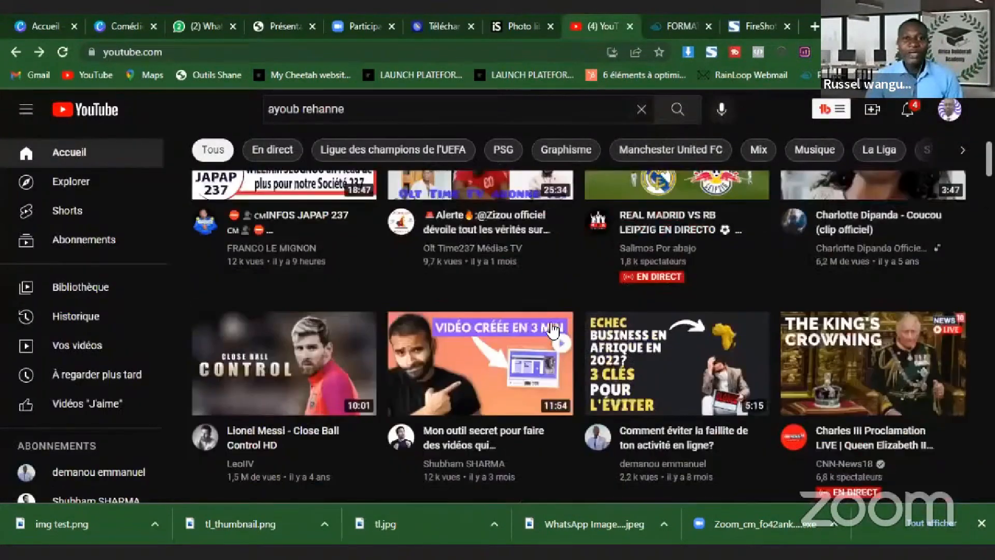
pyautogui.scroll(1, 553, 329)
pyautogui.scroll(4, 510, 438)
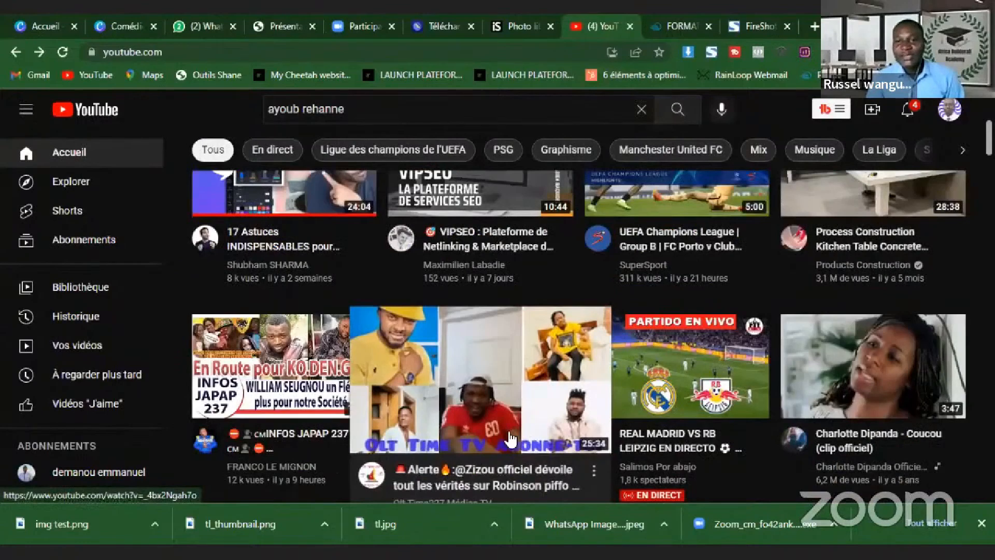
pyautogui.scroll(5, 510, 438)
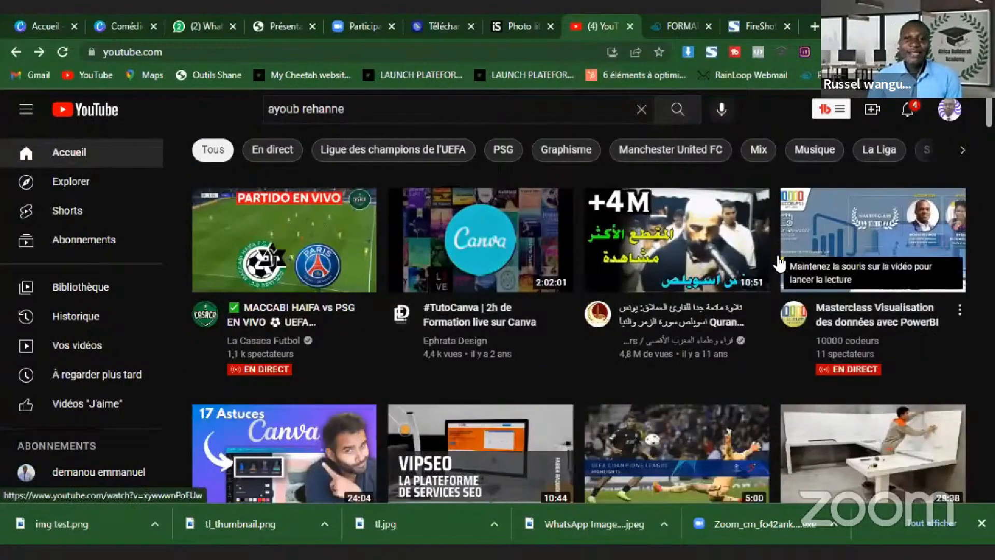
pyautogui.scroll(-10, 594, 344)
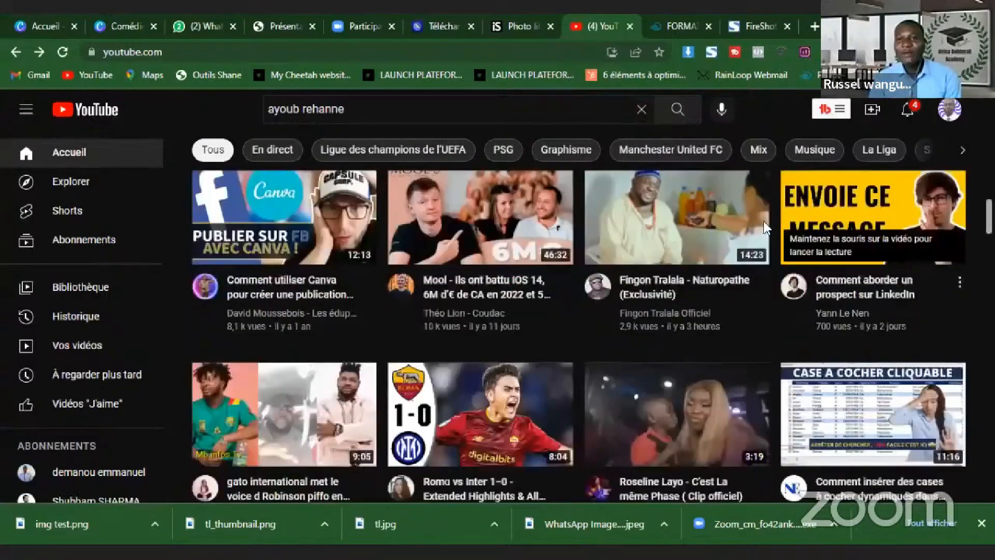
pyautogui.scroll(-2, 399, 228)
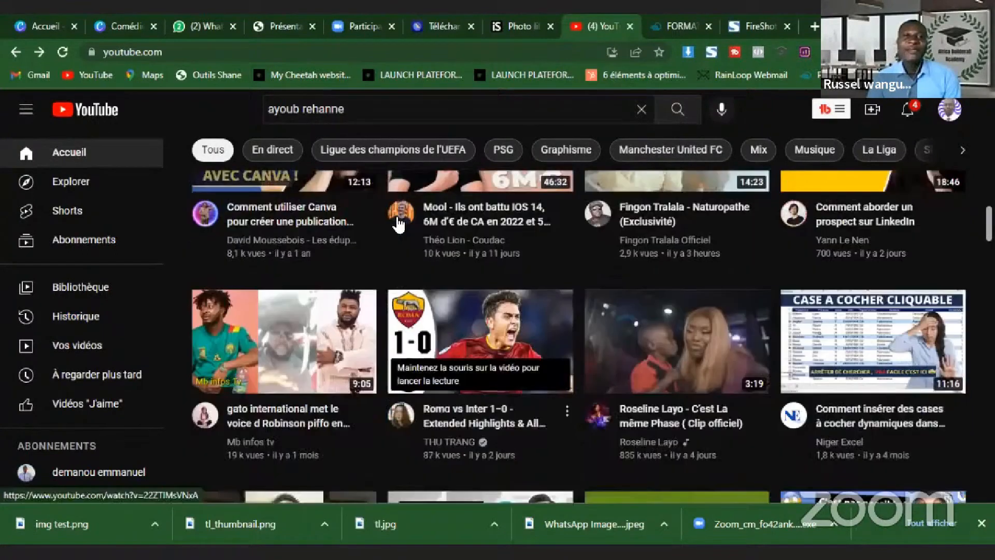
pyautogui.click(125, 26)
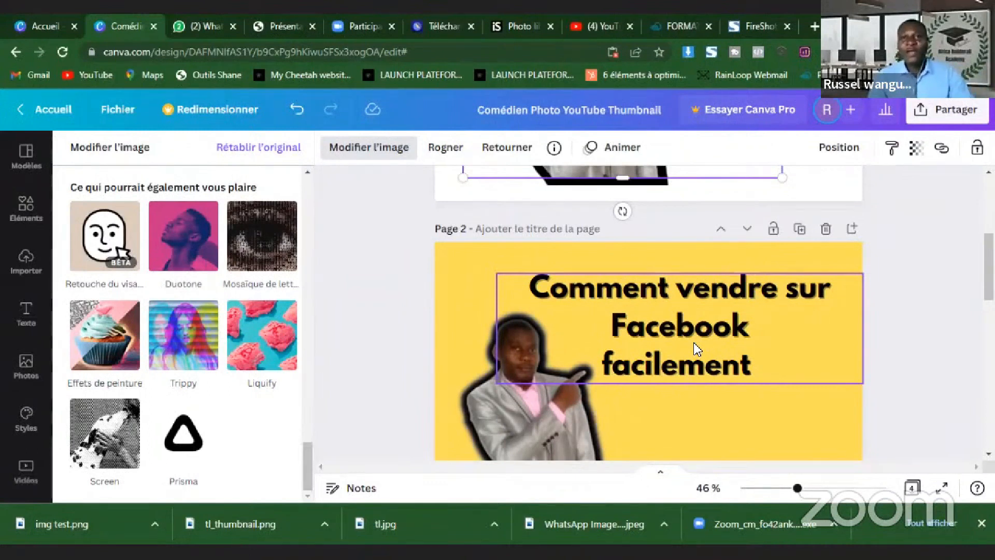
# Copy the course webpage's address from its browser tab and add it as a link on page 2's heading in Canva.
pyautogui.click(702, 311)
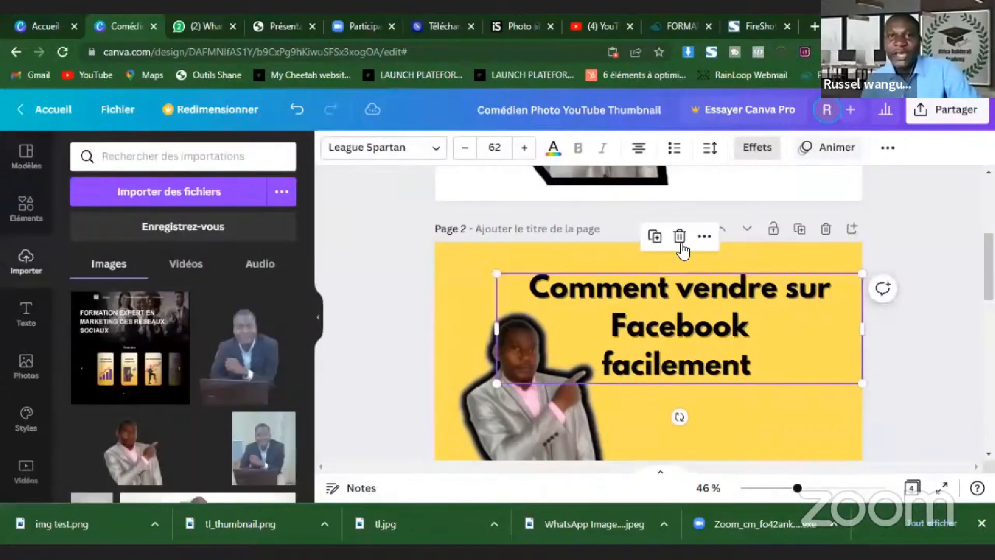
pyautogui.click(674, 26)
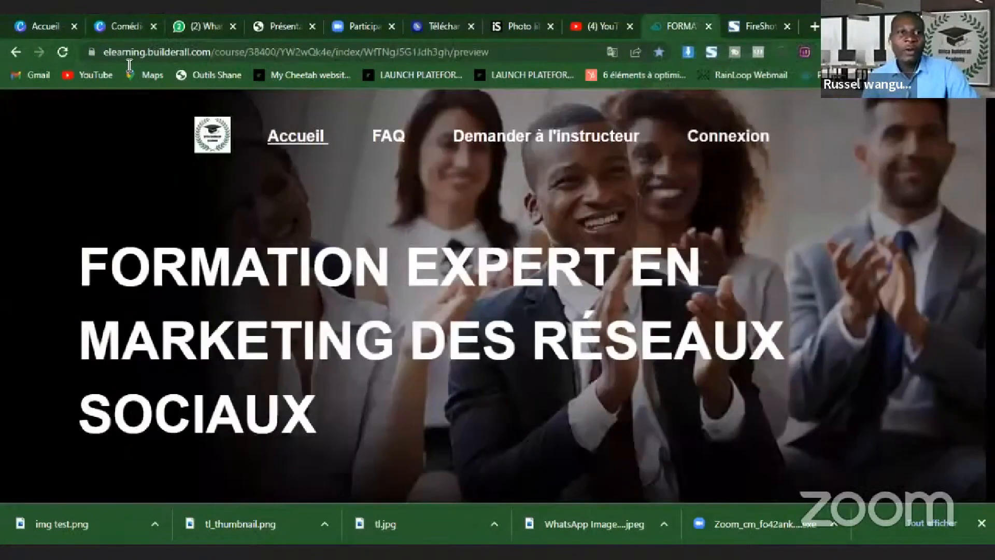
pyautogui.click(168, 47)
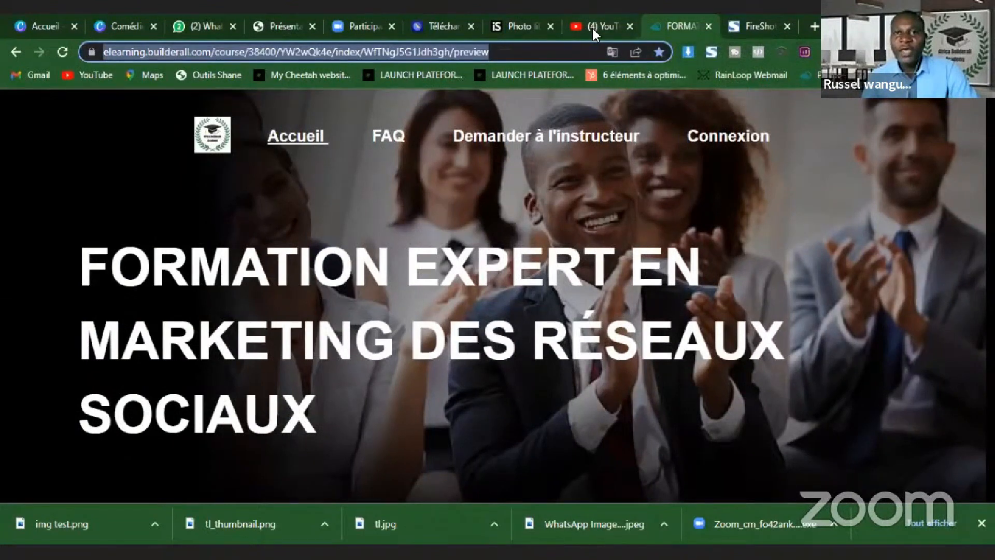
pyautogui.click(128, 25)
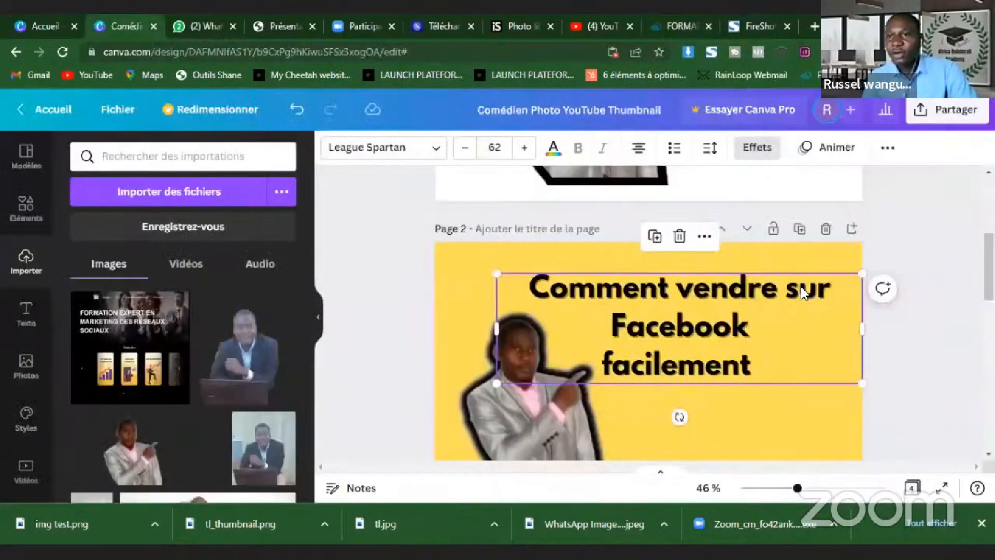
pyautogui.click(888, 149)
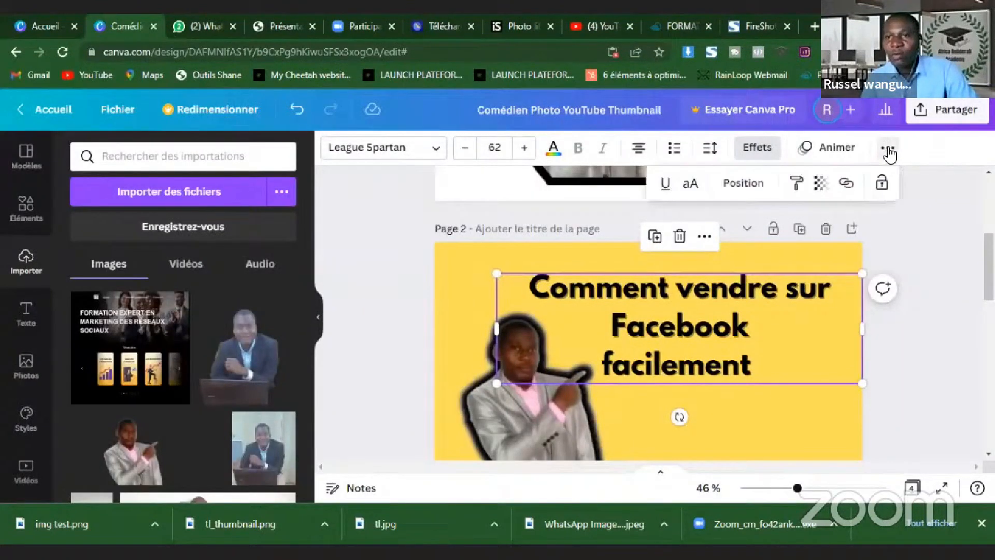
pyautogui.click(846, 183)
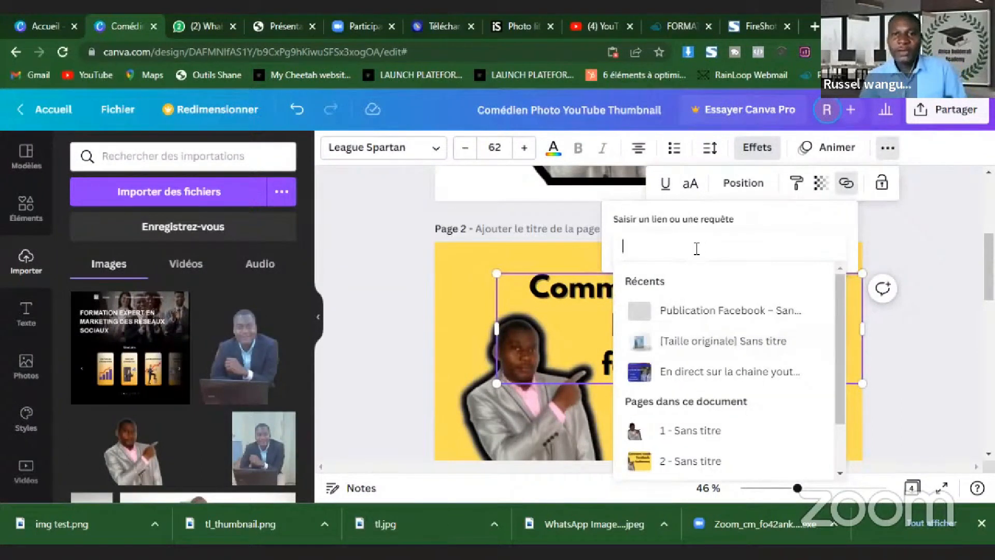
pyautogui.hotkey('ctrl', 'v')
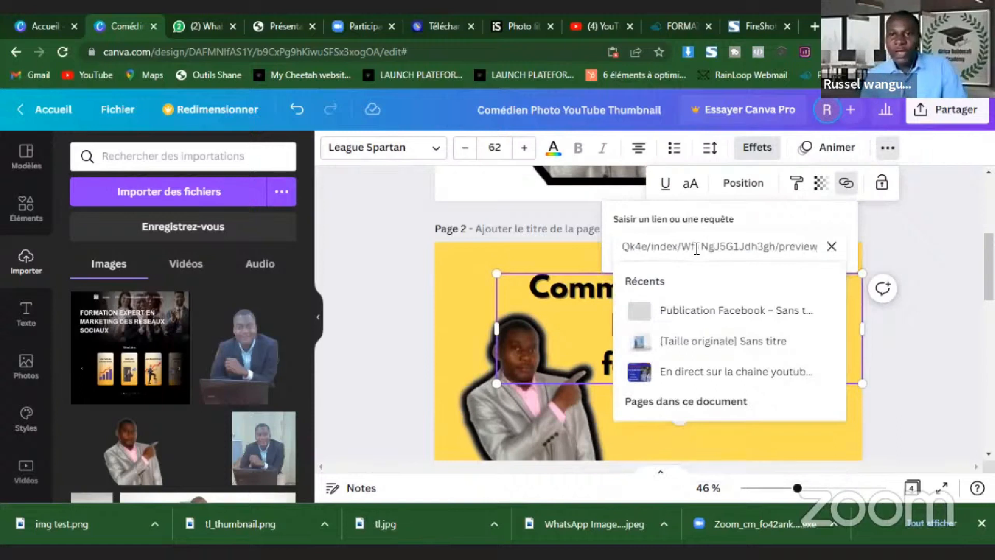
pyautogui.press('Return')
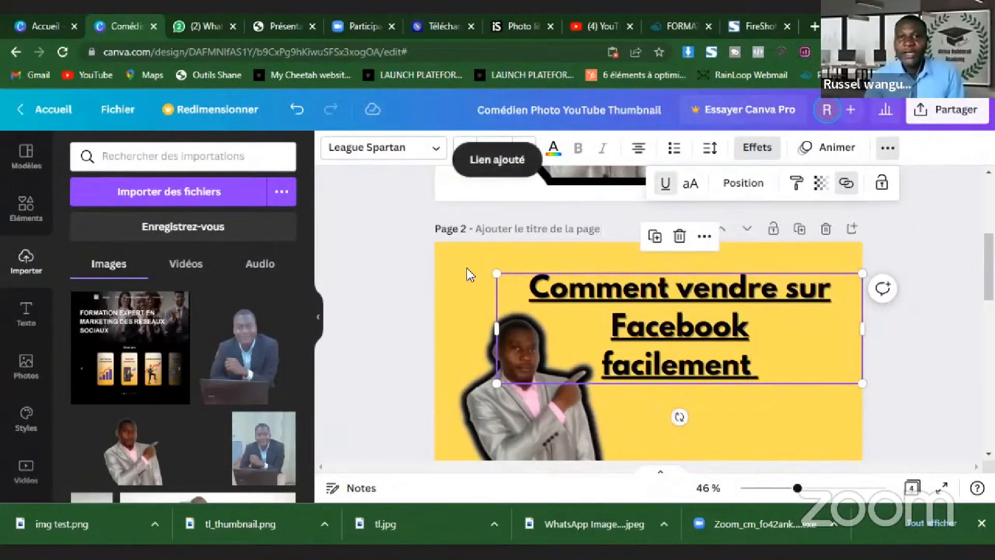
# Scale page 2's heading down to about 863 by 259, font size 48,9, and move it slightly up and to the right.
pyautogui.click(682, 292)
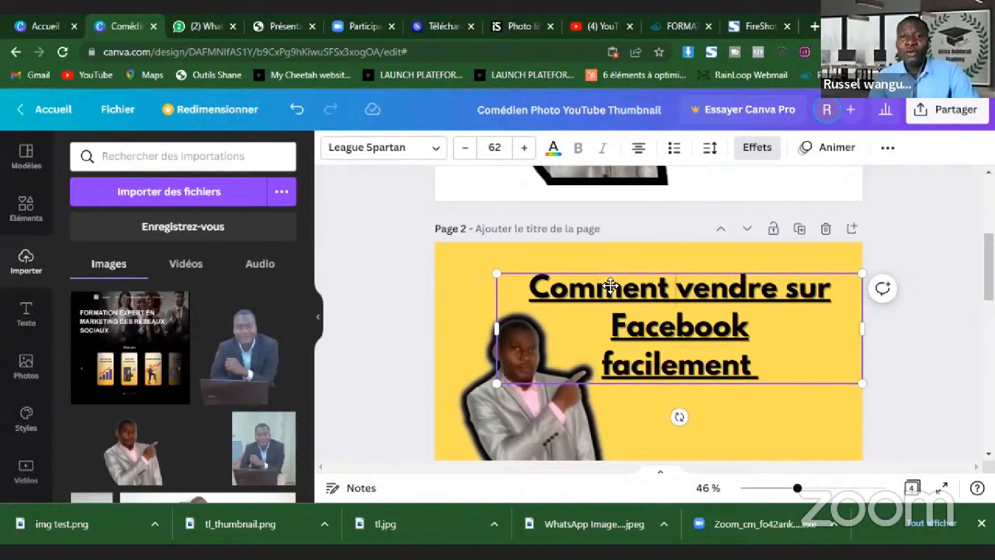
pyautogui.moveTo(863, 384); pyautogui.dragTo(797, 320)
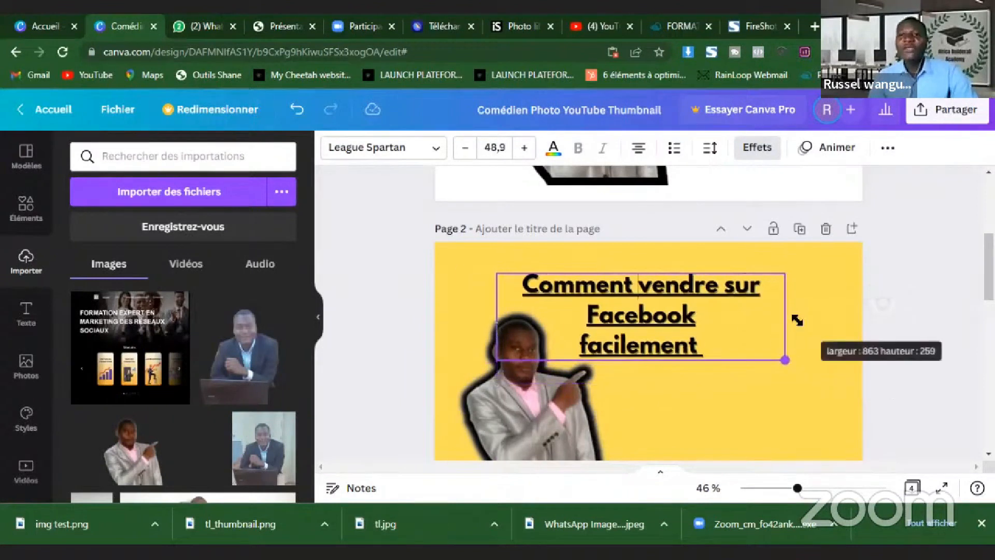
pyautogui.moveTo(733, 358); pyautogui.dragTo(751, 350)
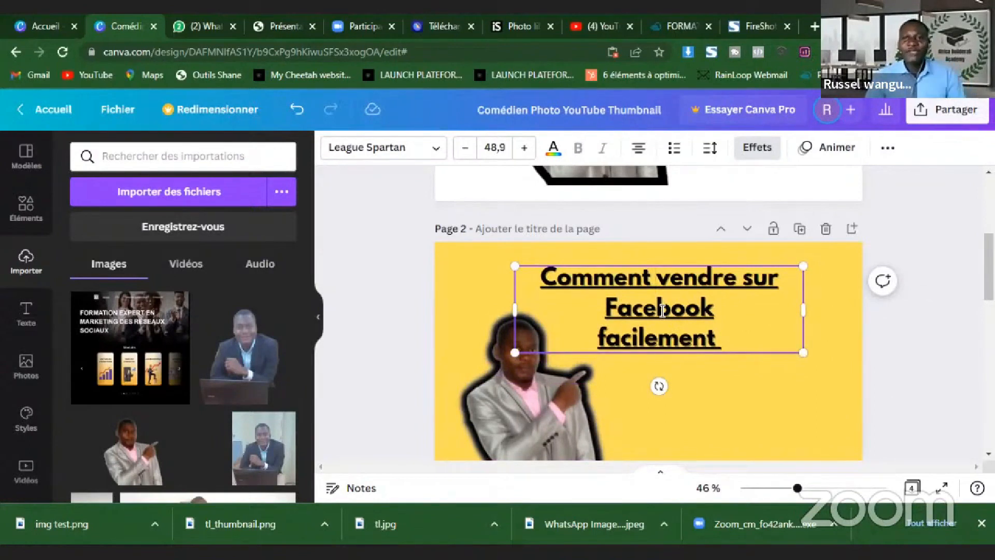
pyautogui.scroll(4, 662, 311)
pyautogui.scroll(-5, 705, 296)
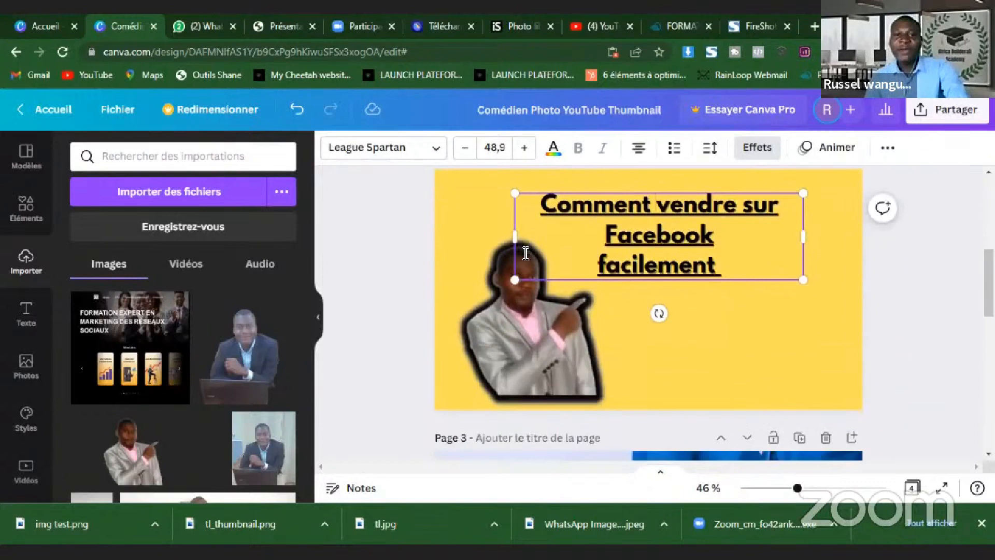
pyautogui.scroll(2, 525, 253)
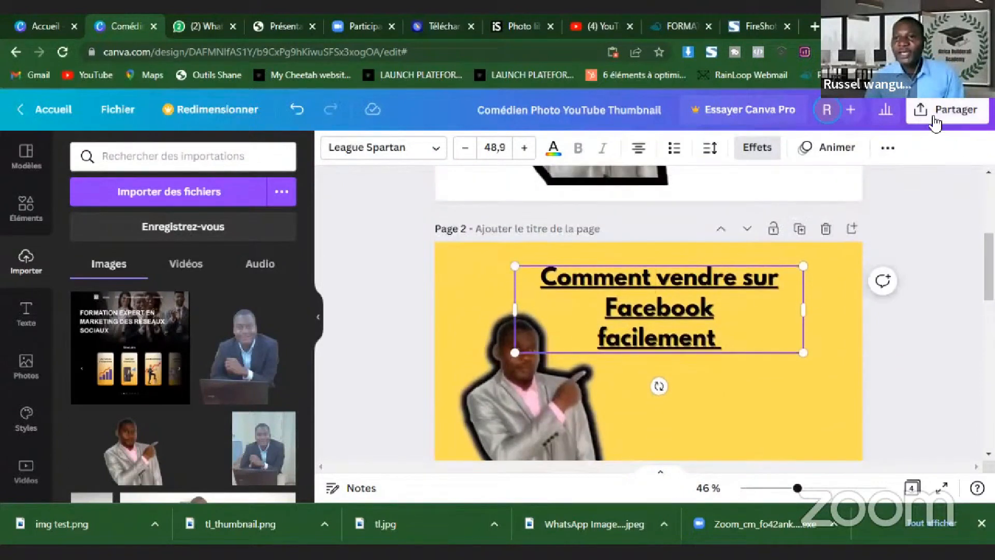
# Download only page 2 of the design as a PDF standard file.
pyautogui.click(935, 119)
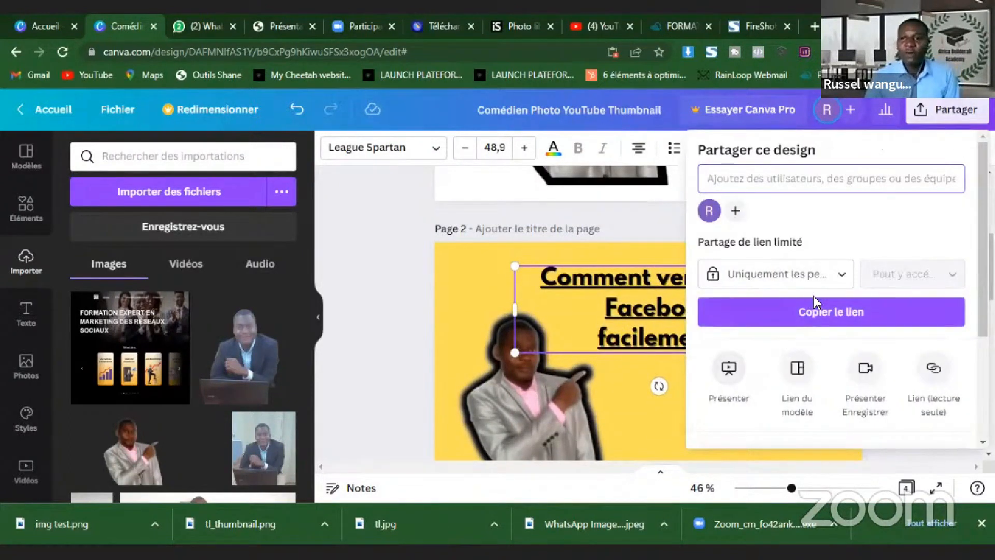
pyautogui.scroll(-3, 814, 296)
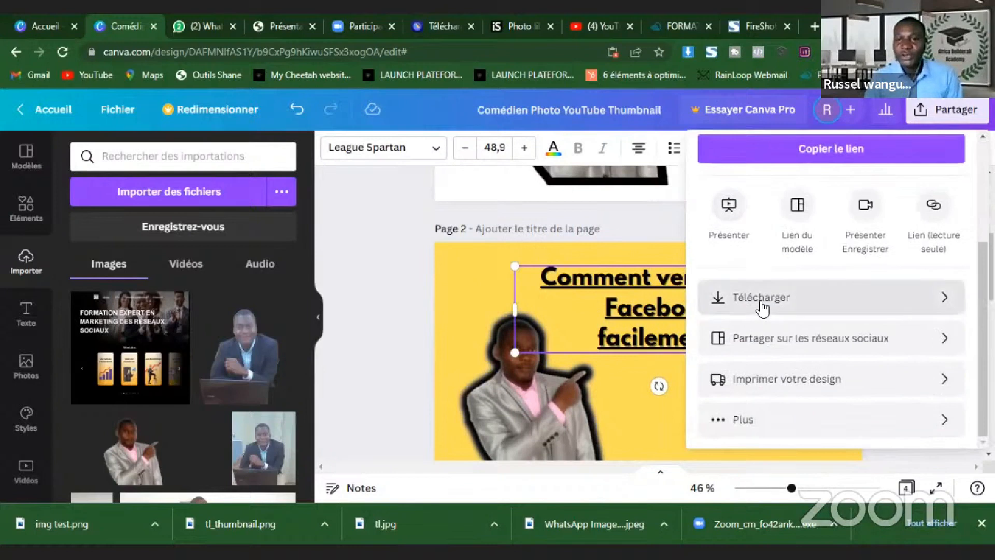
pyautogui.click(761, 299)
pyautogui.click(949, 211)
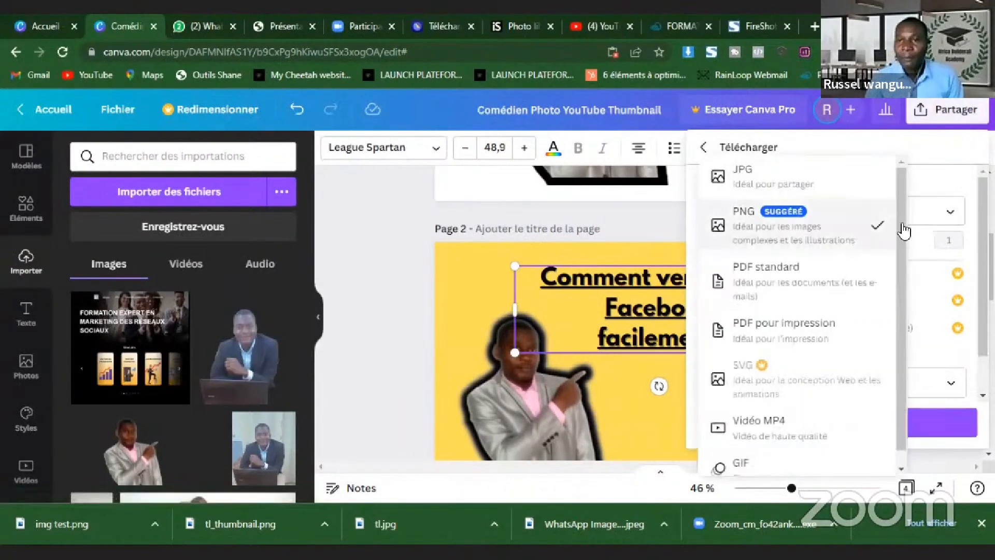
pyautogui.click(764, 280)
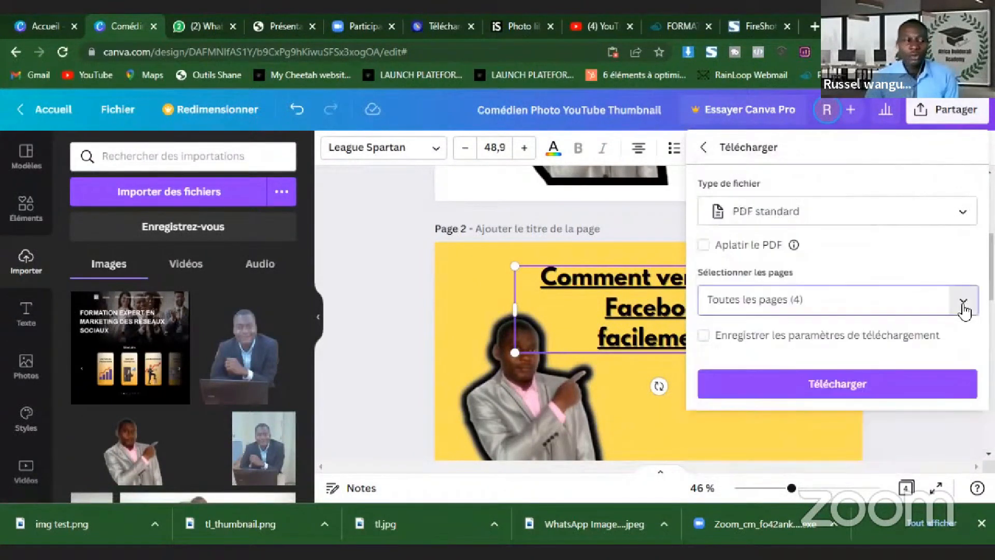
pyautogui.click(954, 305)
pyautogui.click(948, 118)
pyautogui.click(949, 241)
pyautogui.click(831, 305)
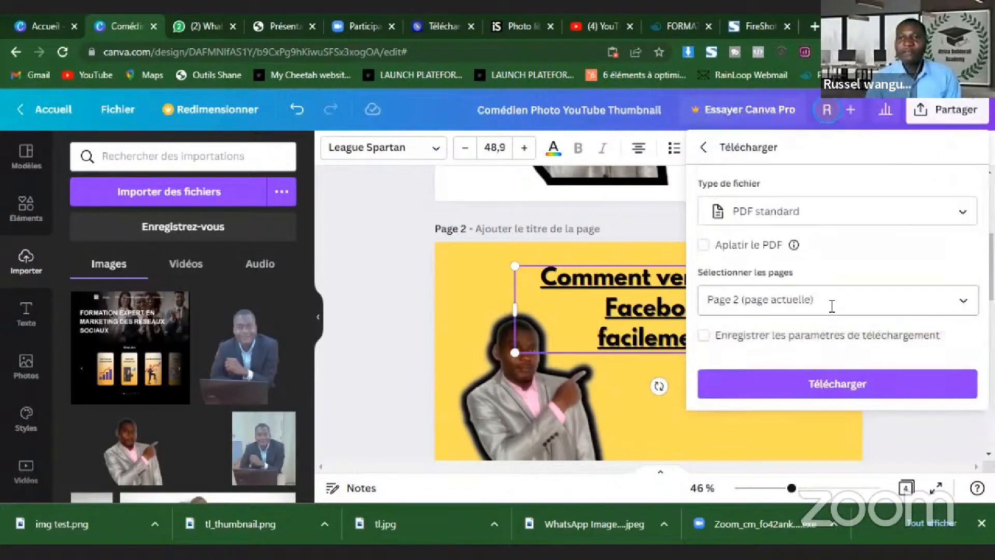
pyautogui.click(835, 386)
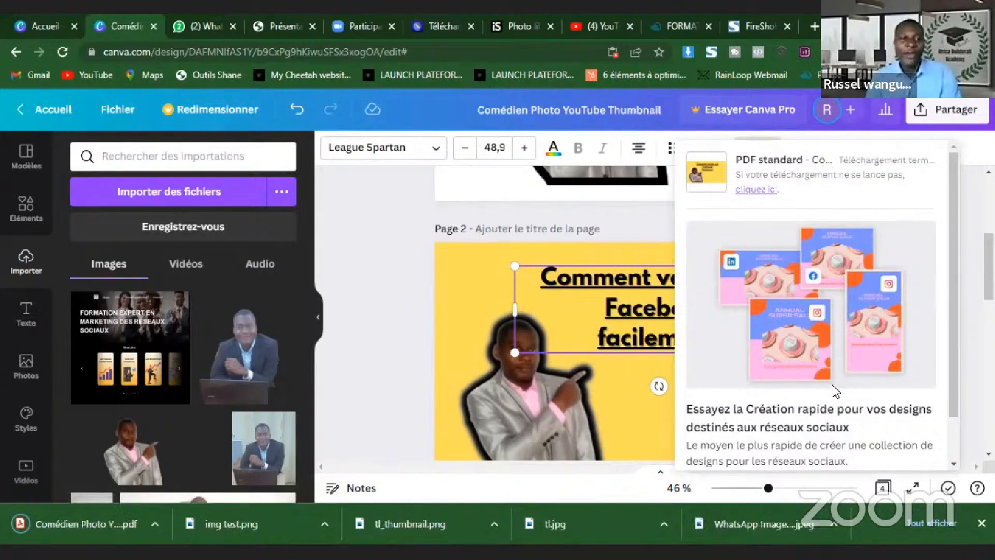
# Open the downloaded PDF, follow the link on its heading, and look over the course webpage down to its modules.
pyautogui.click(73, 527)
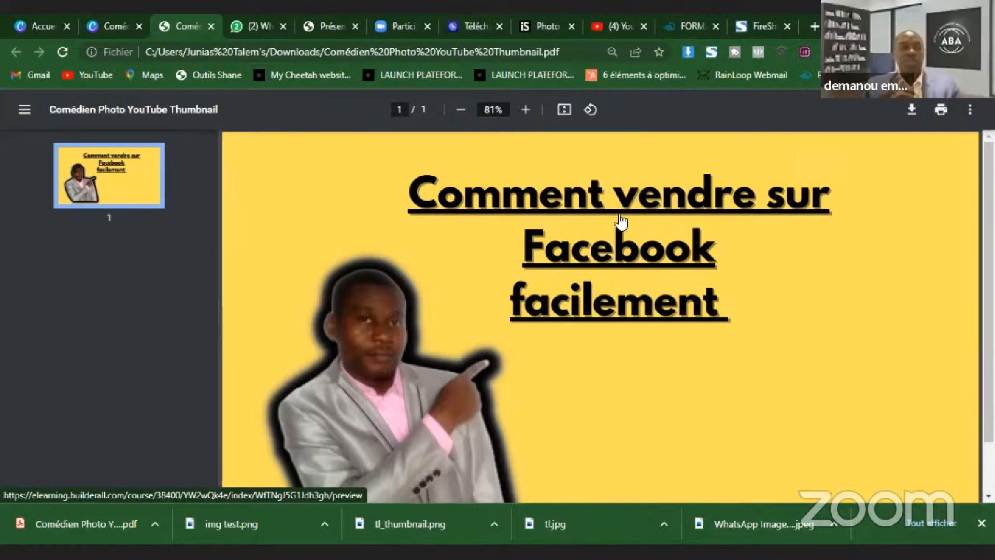
pyautogui.click(635, 207)
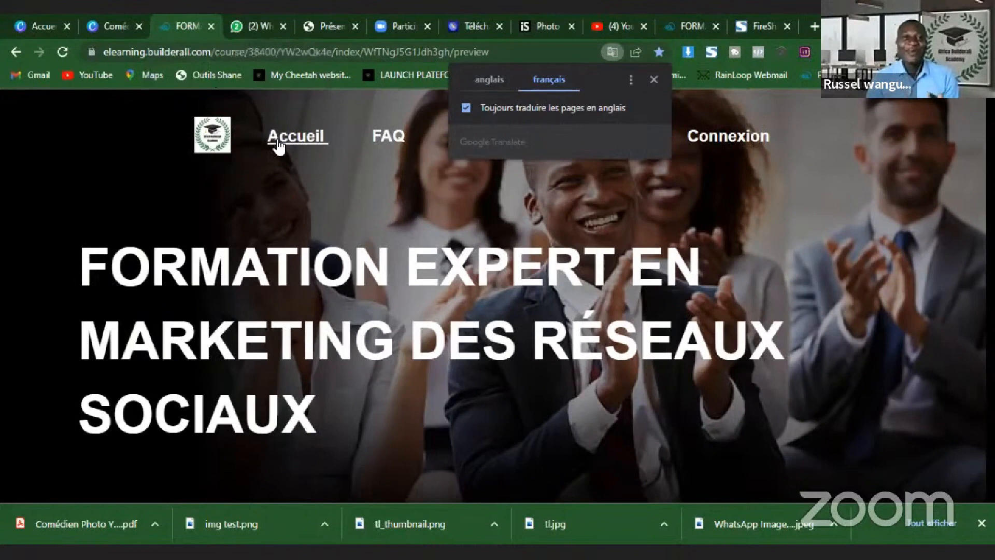
pyautogui.scroll(-1, 280, 195)
pyautogui.scroll(-5, 280, 195)
pyautogui.scroll(5, 279, 196)
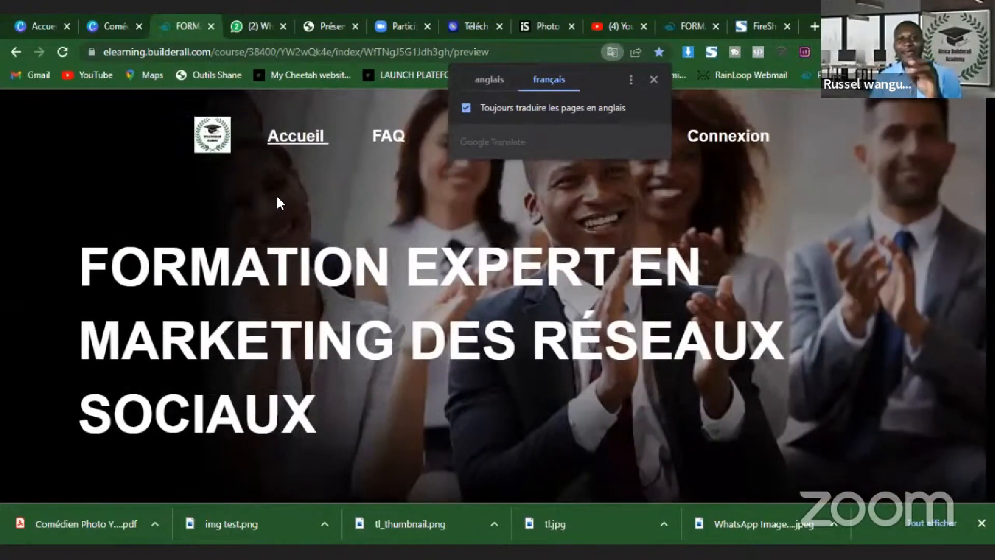
pyautogui.scroll(-8, 404, 248)
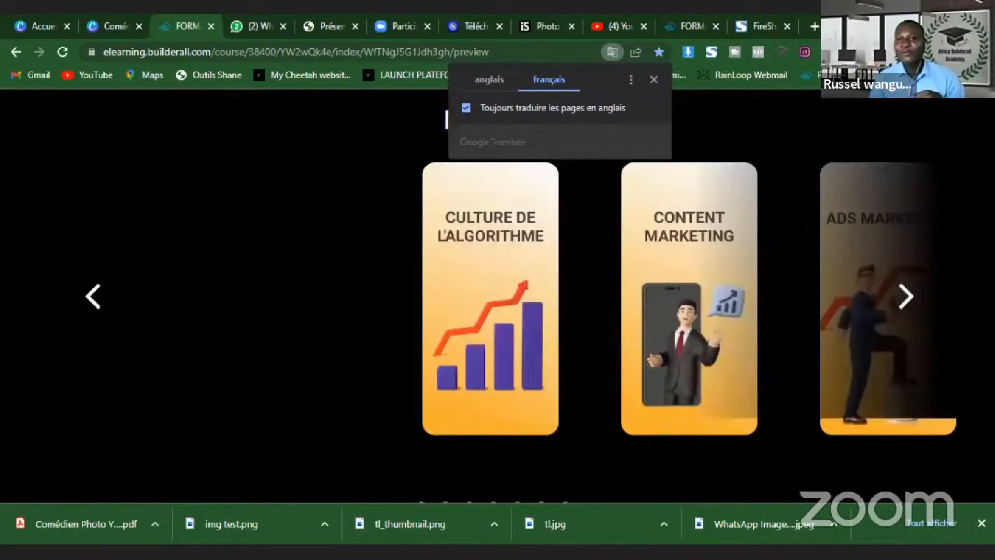
# Open the Content Marketing module, look through its video lessons, and return to the Canva design.
pyautogui.click(681, 227)
pyautogui.scroll(-3, 740, 236)
pyautogui.scroll(3, 679, 231)
pyautogui.scroll(-2, 831, 195)
pyautogui.scroll(-5, 830, 243)
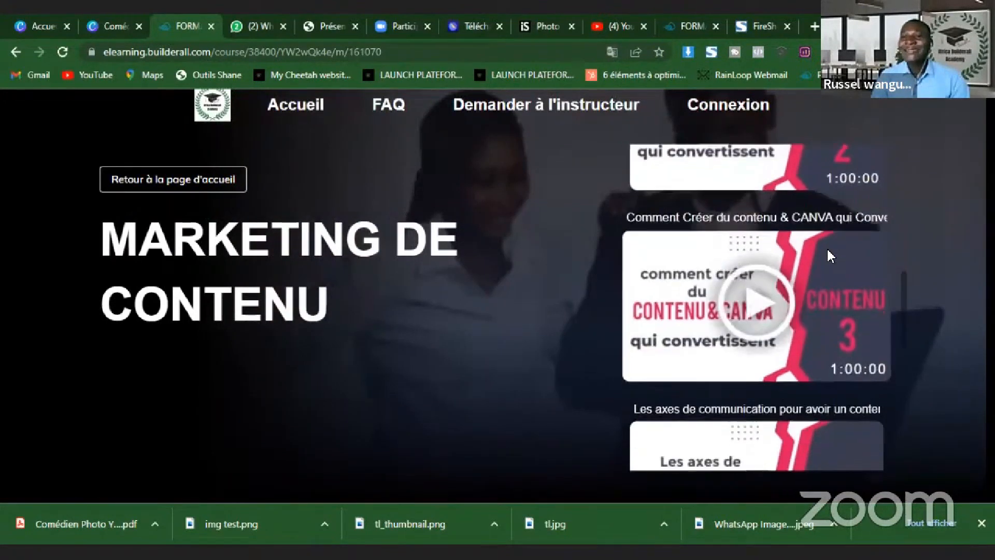
pyautogui.scroll(-3, 826, 247)
pyautogui.scroll(6, 820, 251)
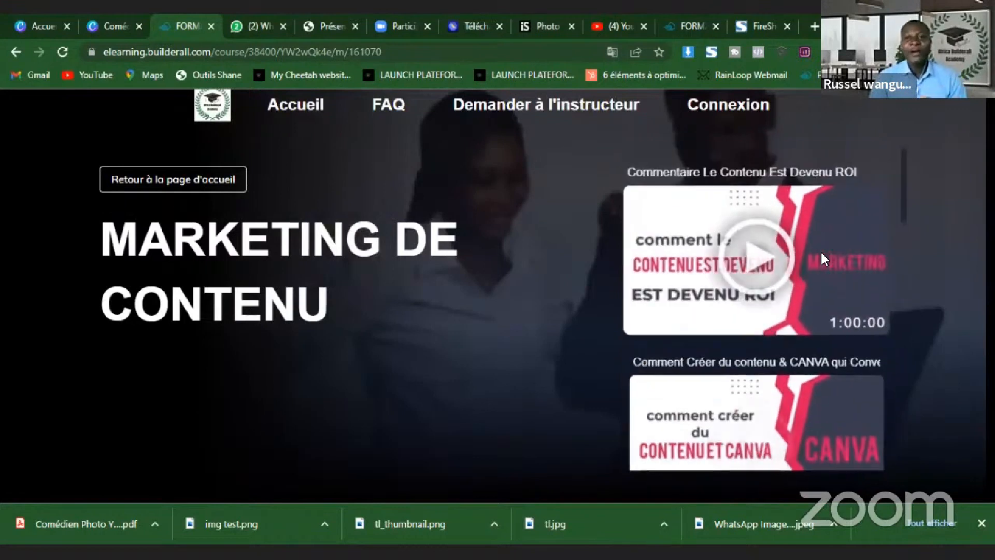
pyautogui.click(112, 26)
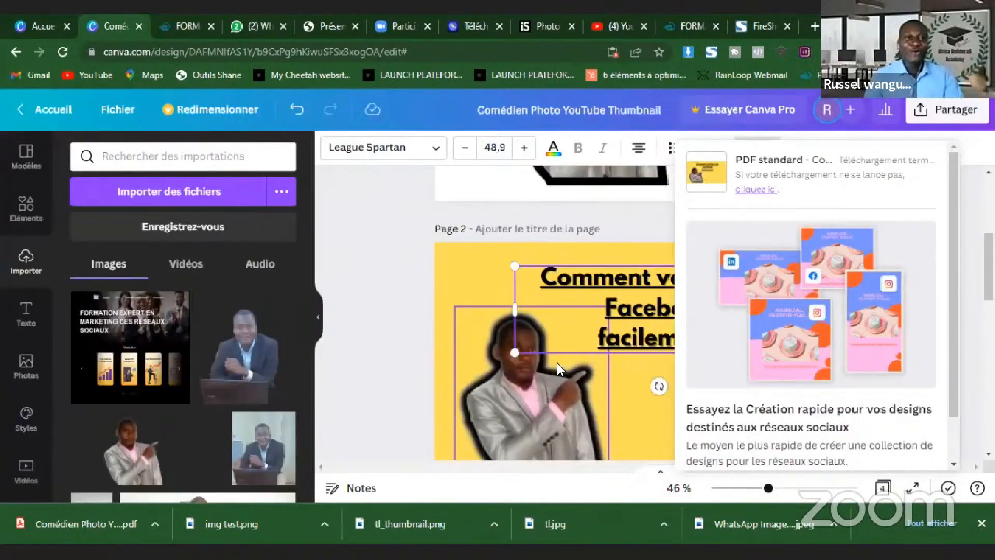